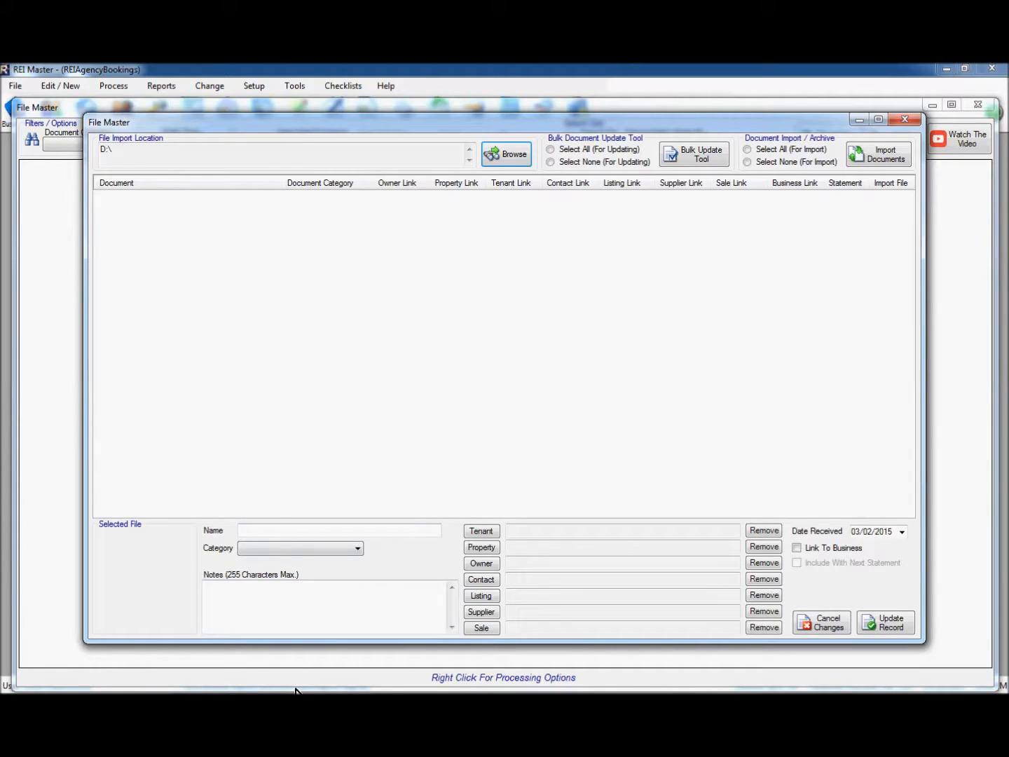
# Show the four PDFs and two Word documents in the C:\Scanner In tray folder
pyautogui.click(241, 678)
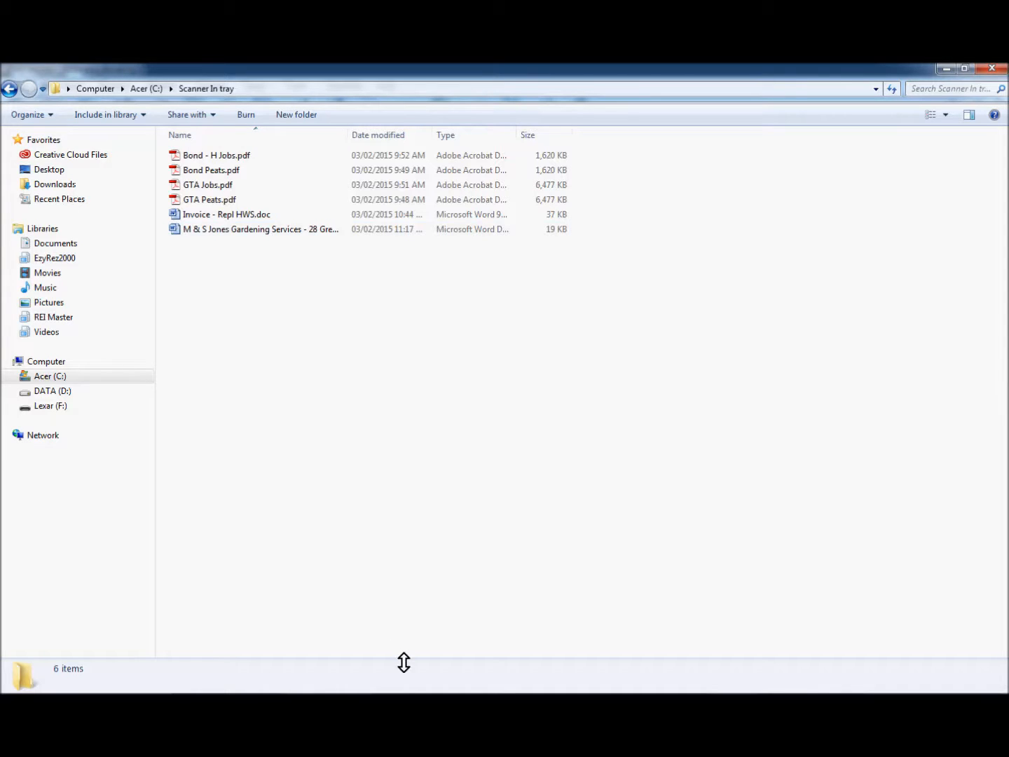
pyautogui.moveTo(411, 690)
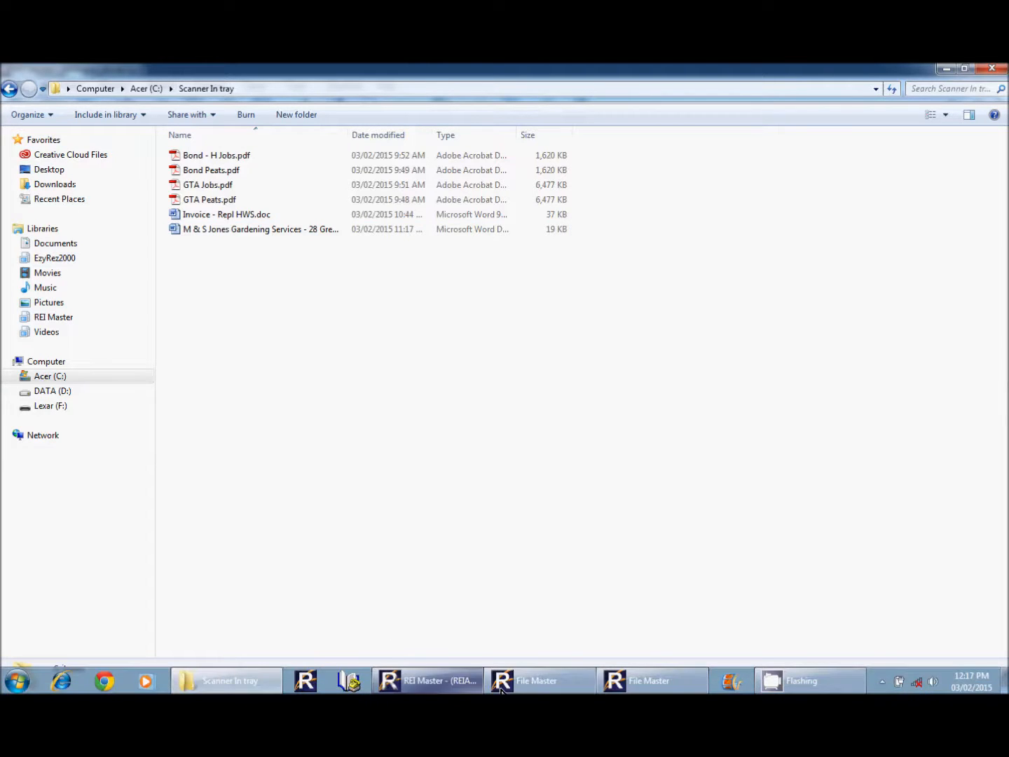
pyautogui.click(628, 685)
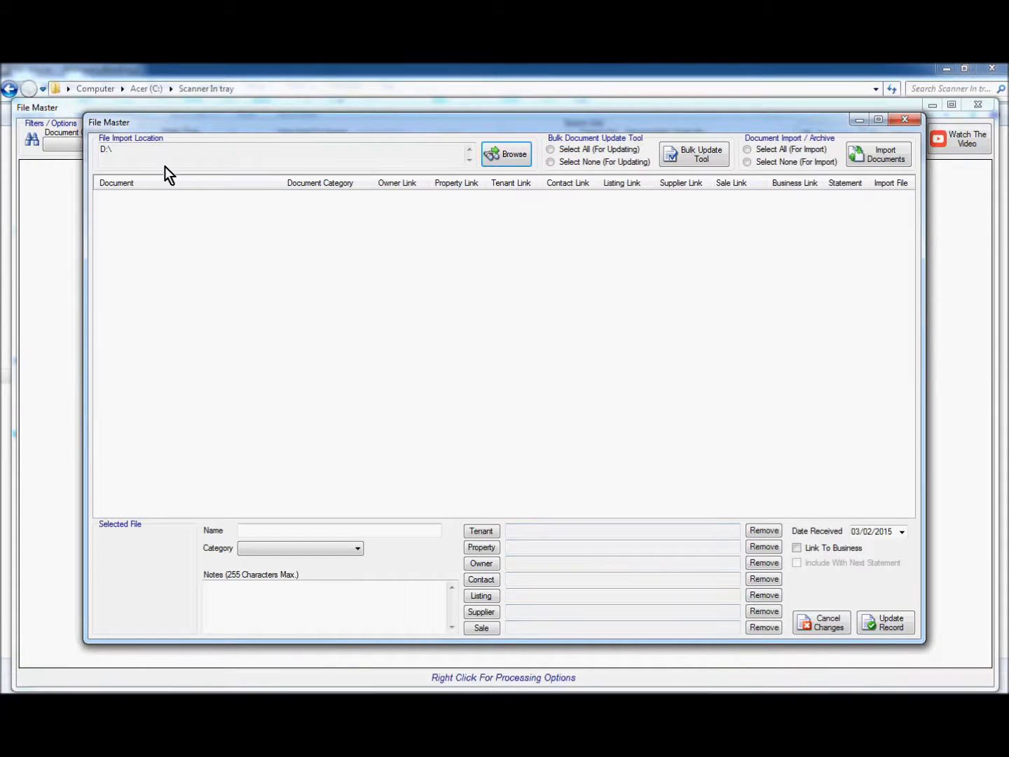
# Set the import location to the Scanner In tray folder on drive C:
pyautogui.click(507, 155)
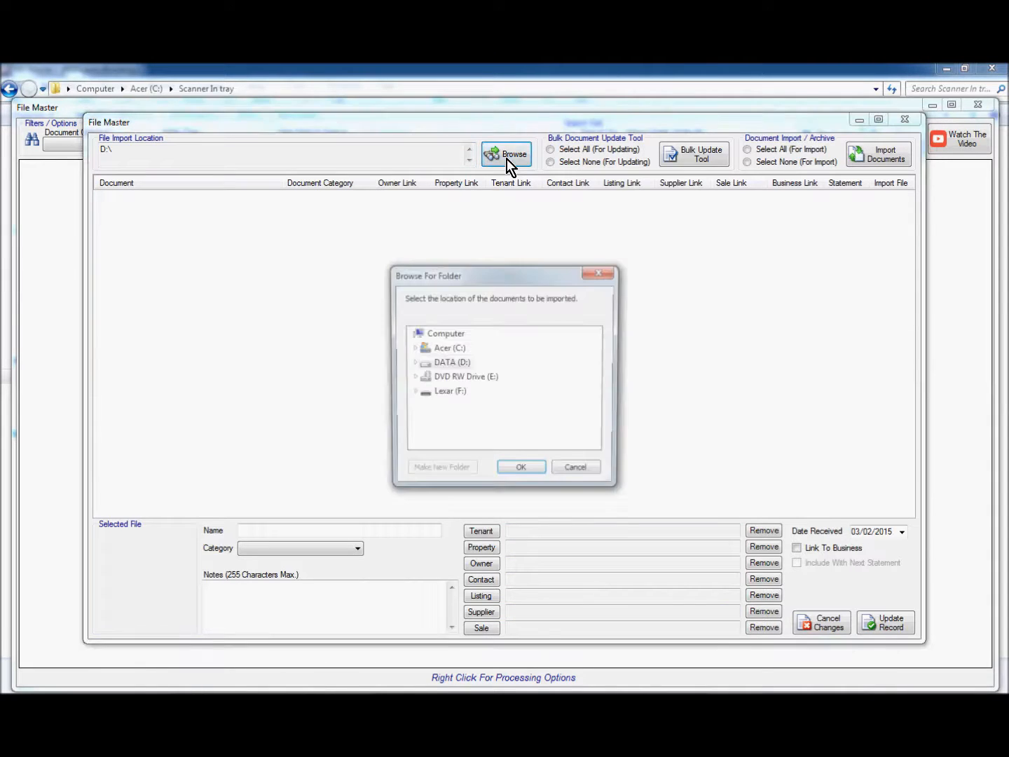
pyautogui.doubleClick(447, 350)
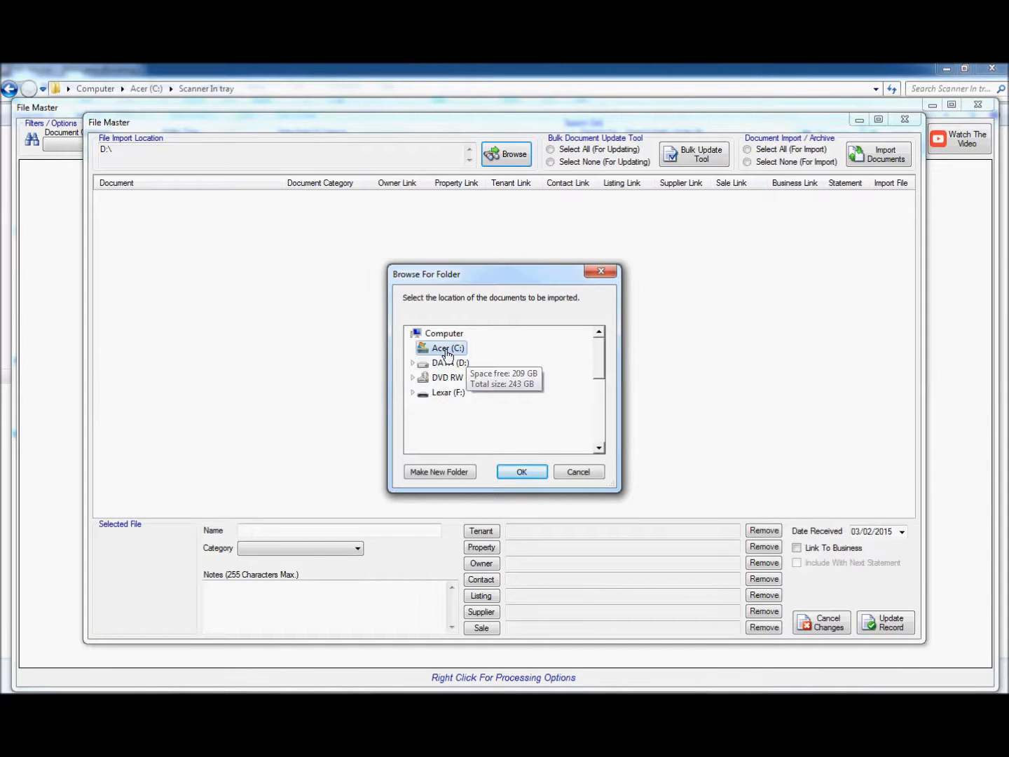
pyautogui.click(599, 440)
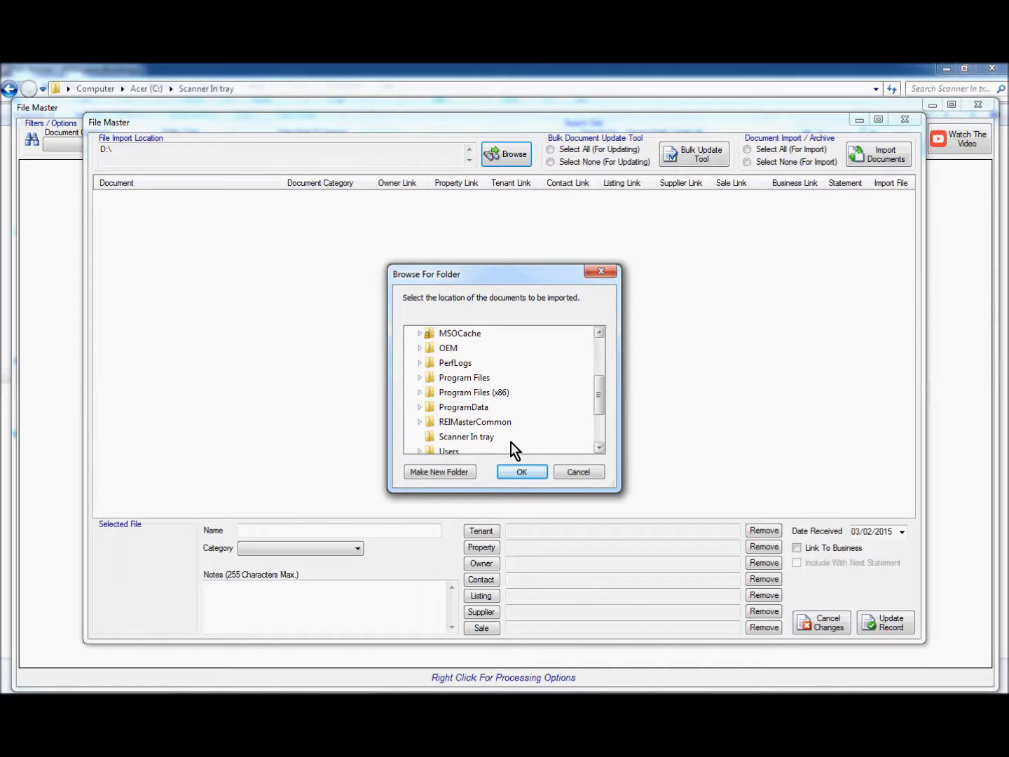
pyautogui.click(468, 438)
pyautogui.click(521, 470)
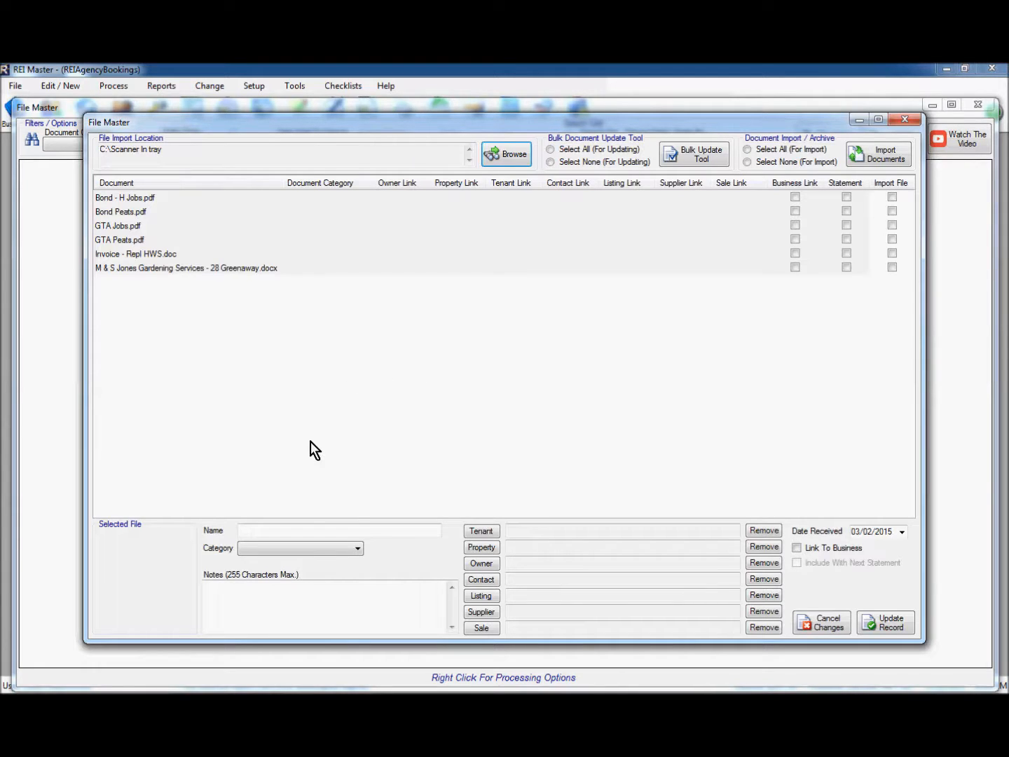
# Review the available document categories, then close the import window and File Master
pyautogui.click(305, 548)
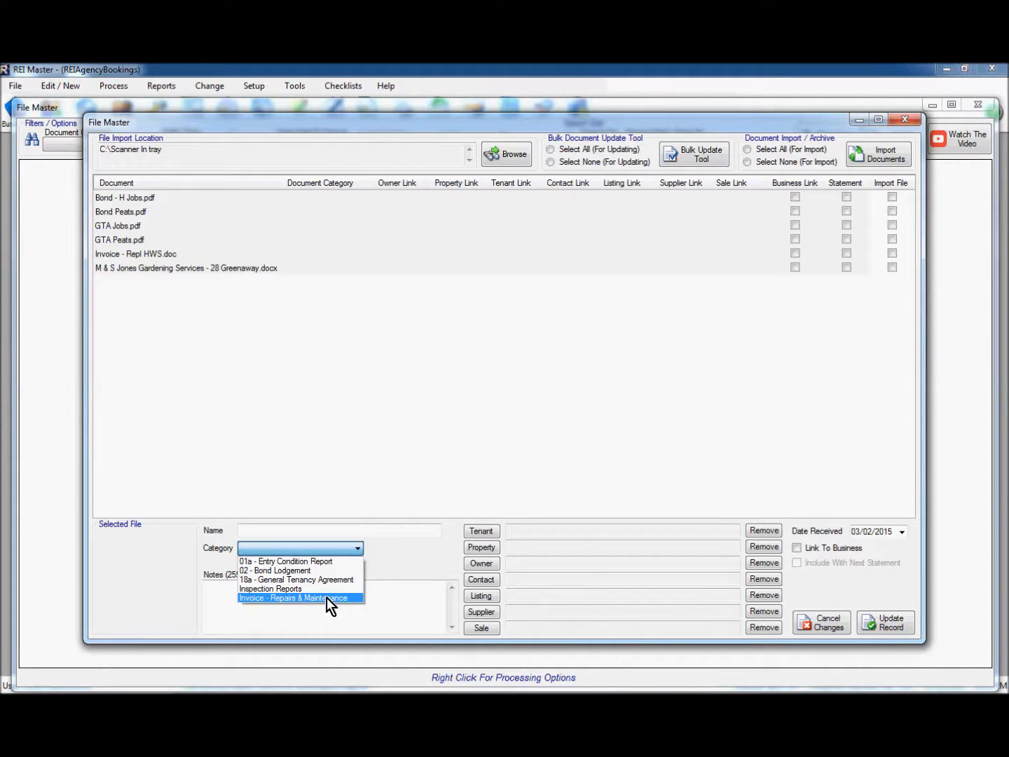
pyautogui.click(528, 378)
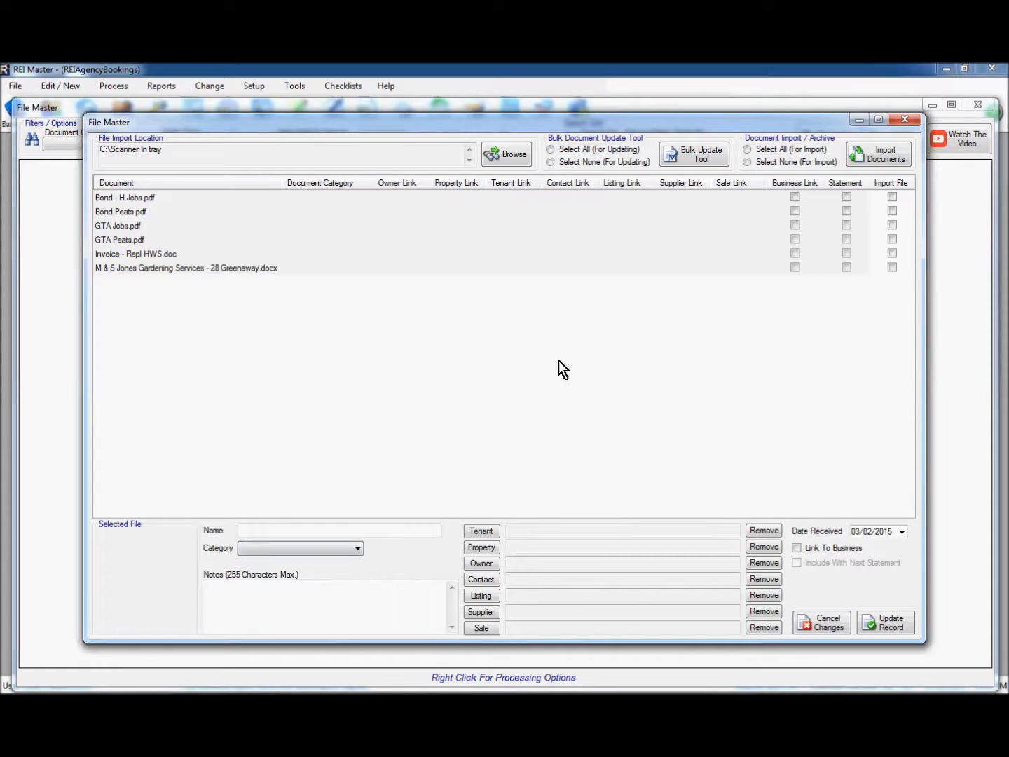
pyautogui.click(906, 120)
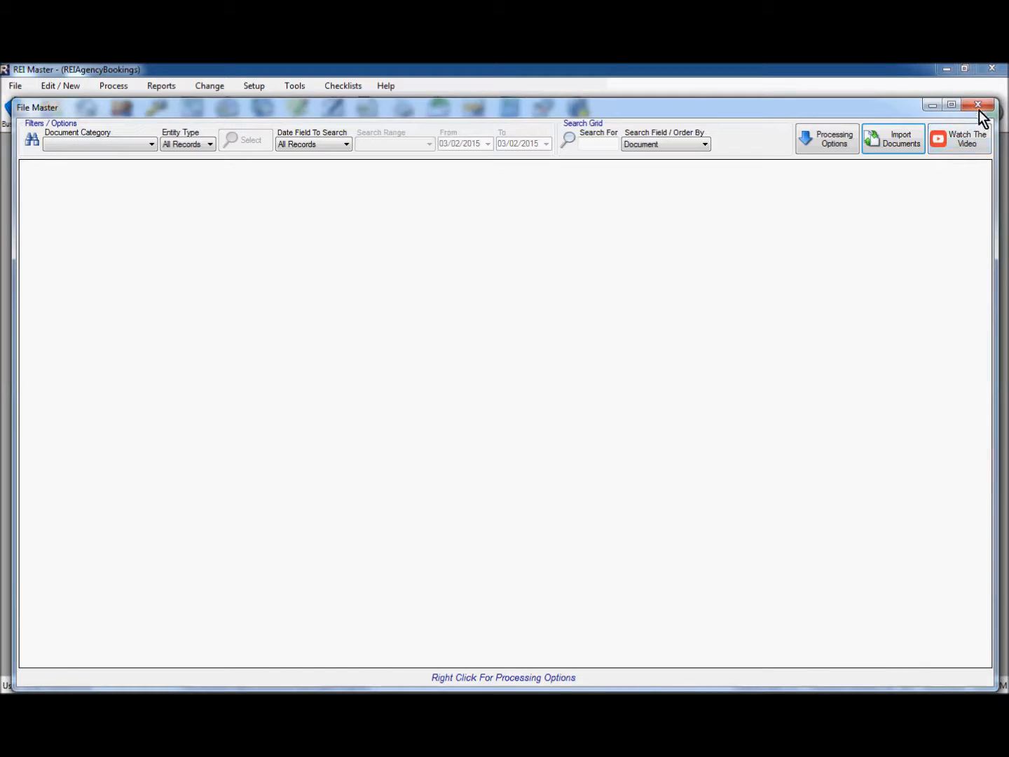
pyautogui.click(980, 104)
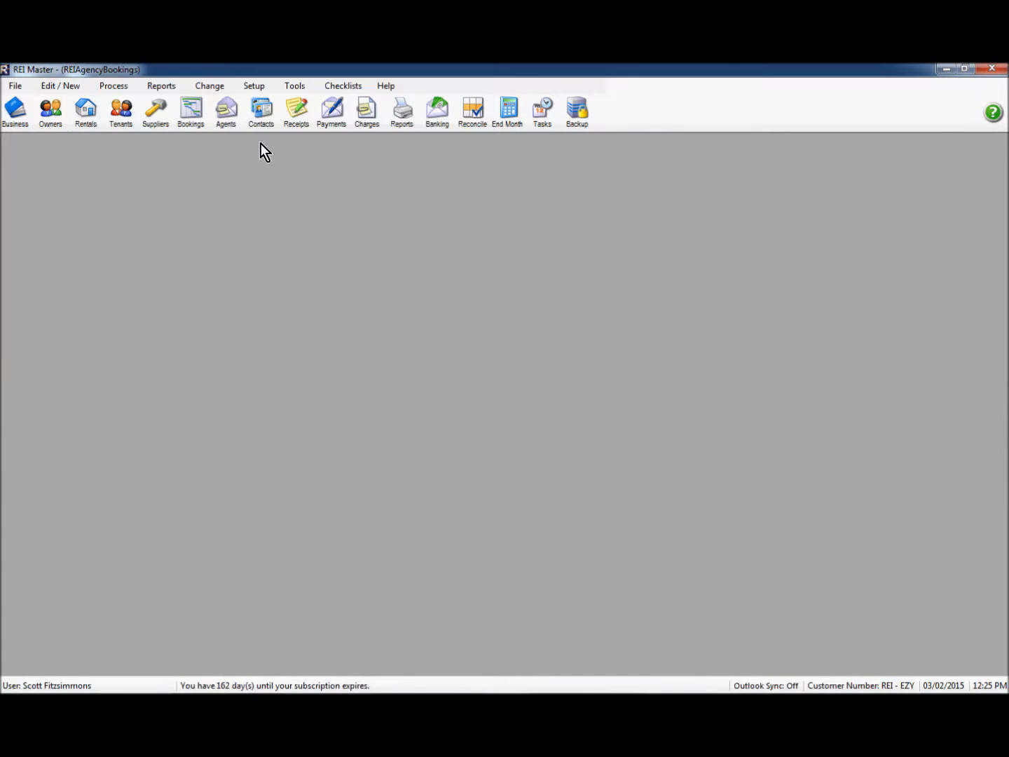
# Add and save document category 14A EXIT described as '14a - Exit Condition Report'
pyautogui.click(262, 90)
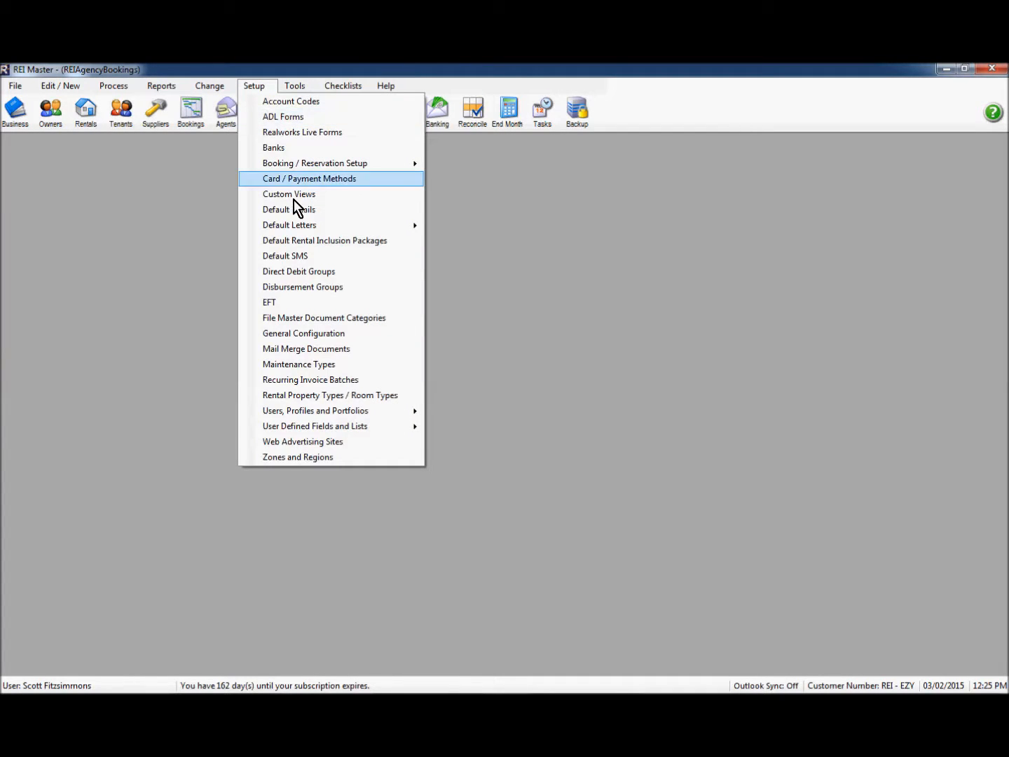
pyautogui.click(288, 318)
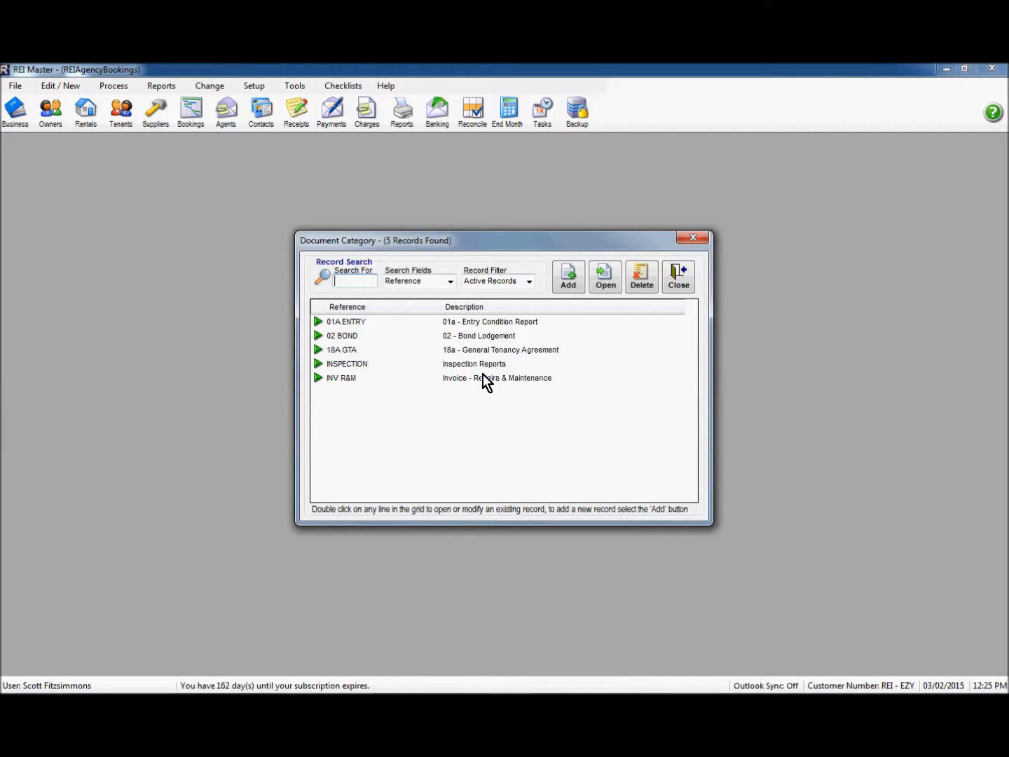
pyautogui.click(569, 278)
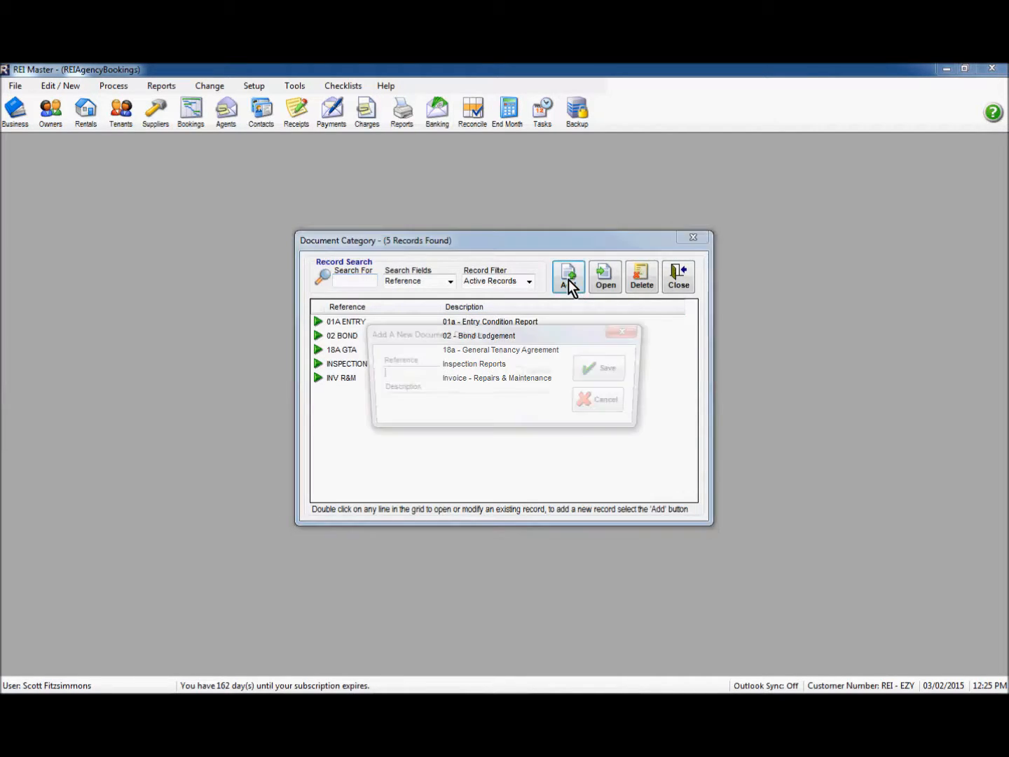
pyautogui.moveTo(496, 337); pyautogui.dragTo(498, 406)
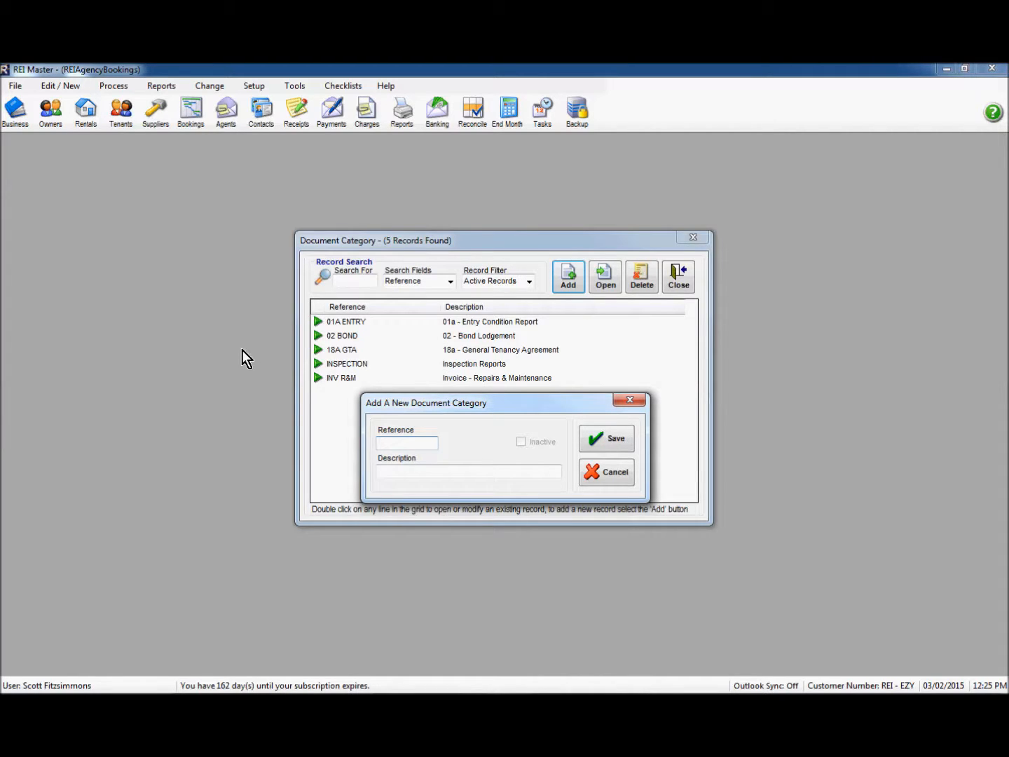
pyautogui.write('14a Exit')
pyautogui.press('Tab')
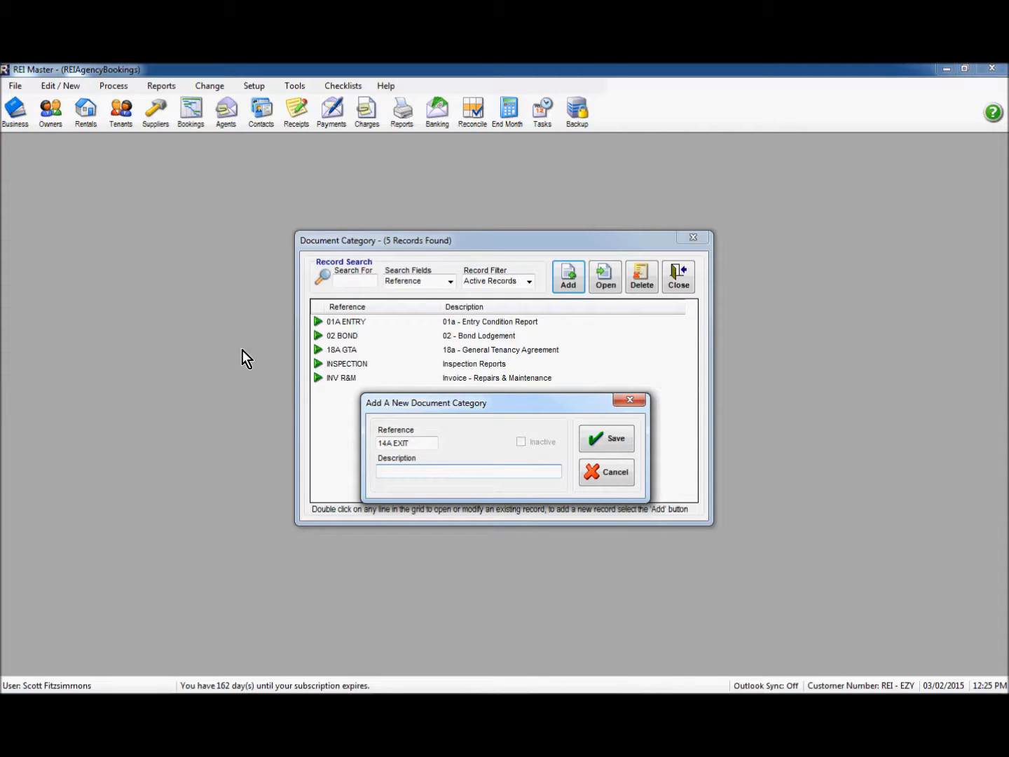
pyautogui.write('14a - Exit Condition Report')
pyautogui.click(615, 437)
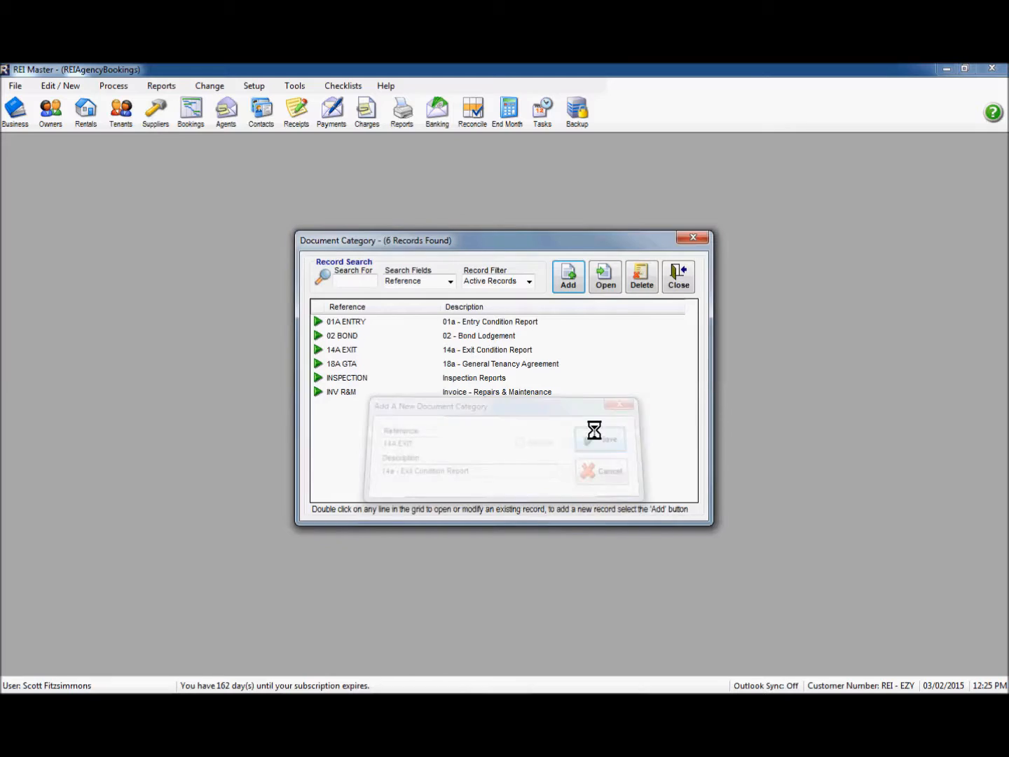
pyautogui.click(340, 352)
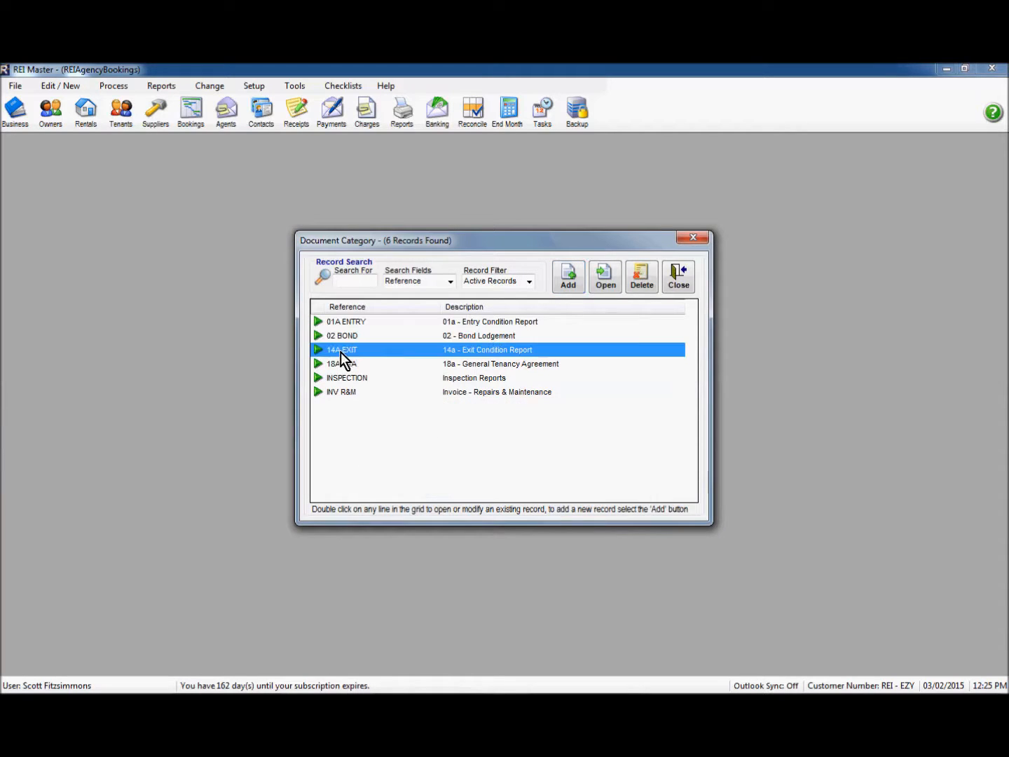
pyautogui.click(678, 280)
pyautogui.click(114, 85)
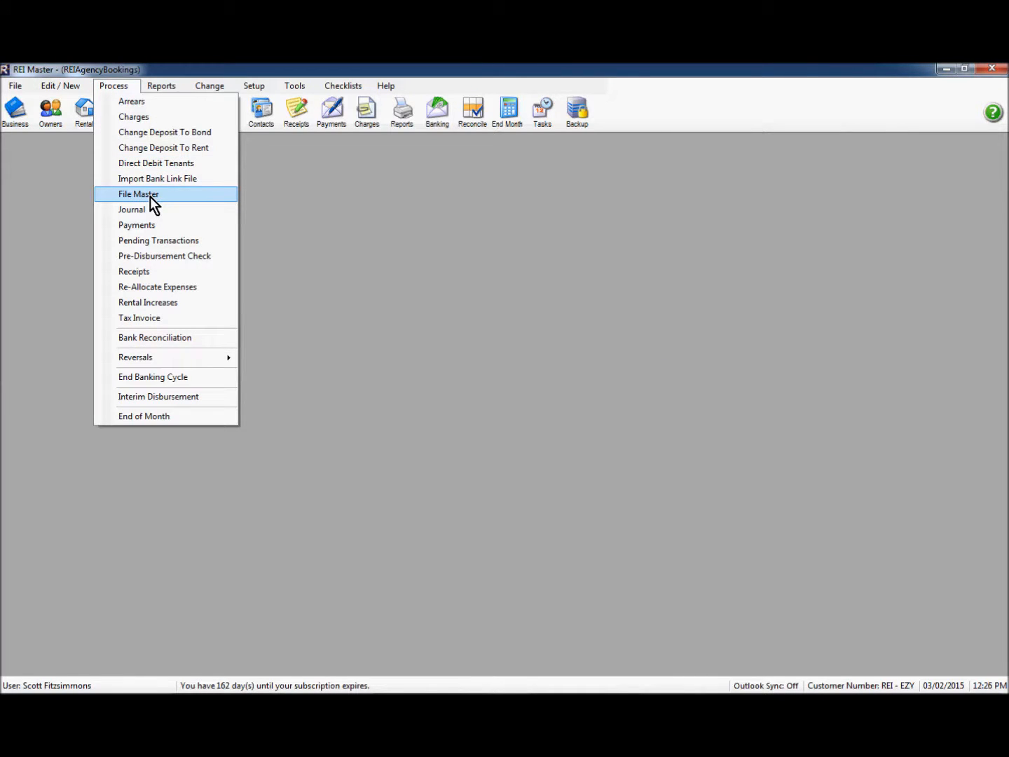
# Reopen the File Master import list, confirm 14A EXIT is offered, and select Bond - H Jobs.pdf
pyautogui.click(150, 197)
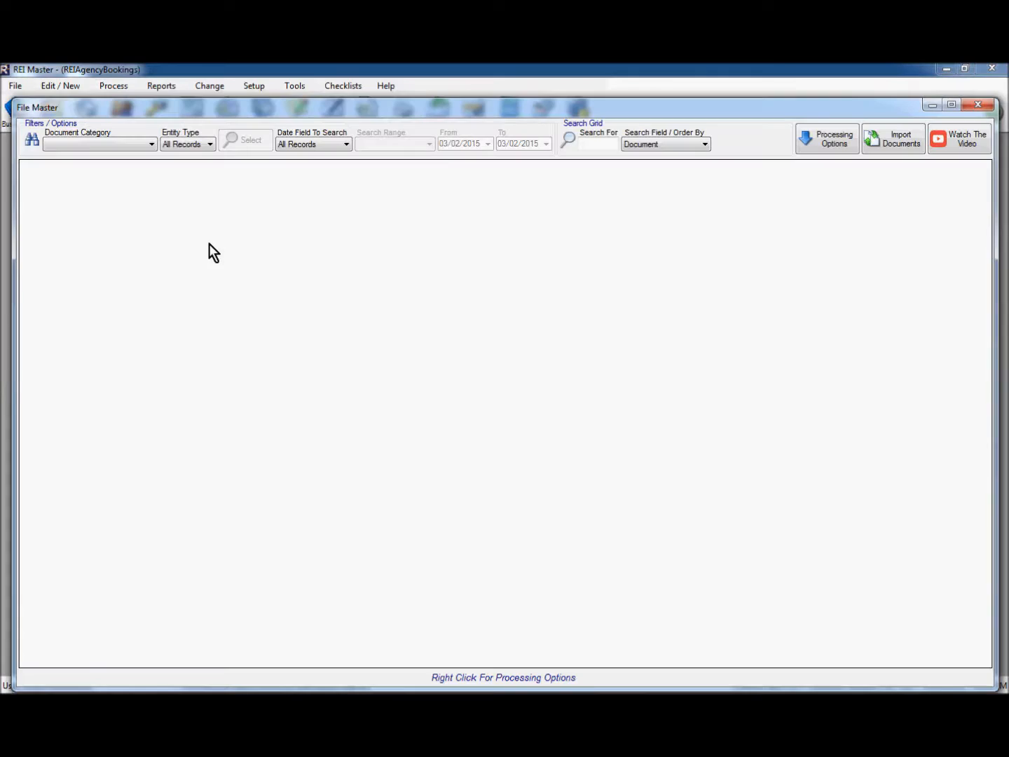
pyautogui.click(892, 141)
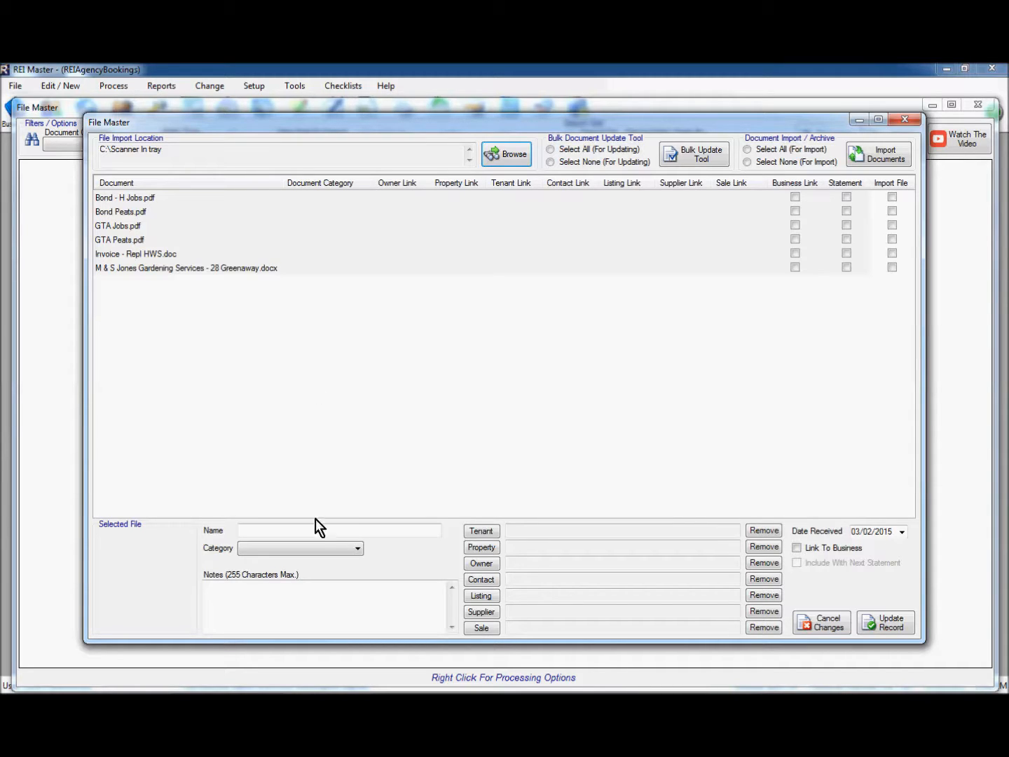
pyautogui.click(320, 549)
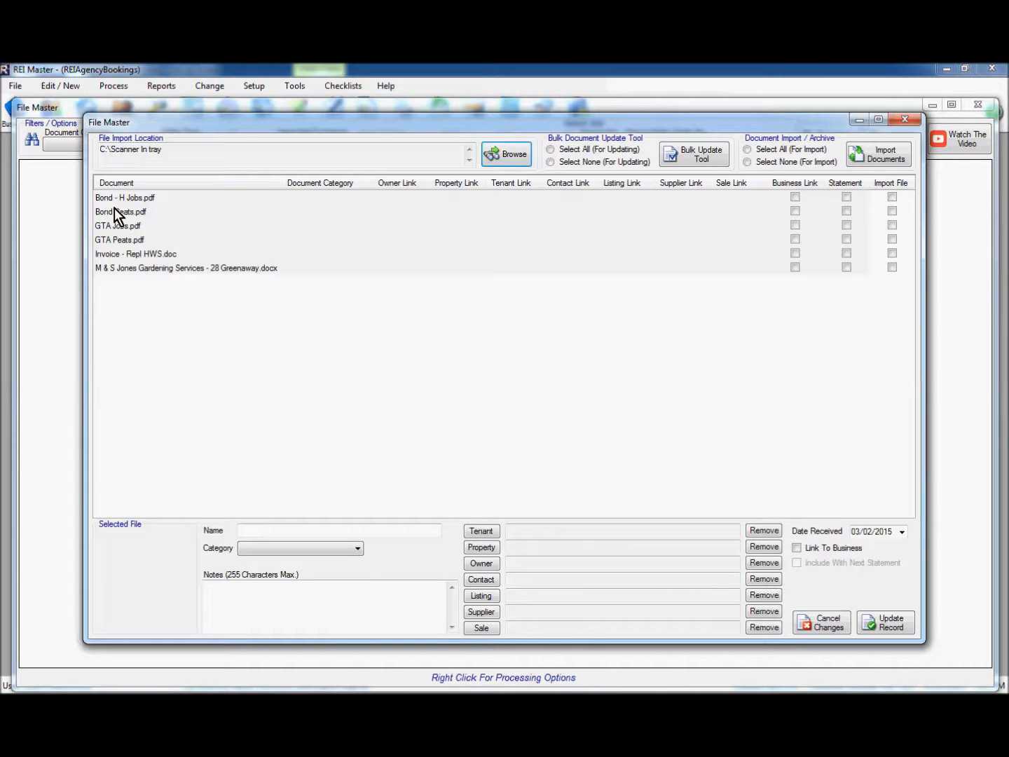
pyautogui.click(142, 198)
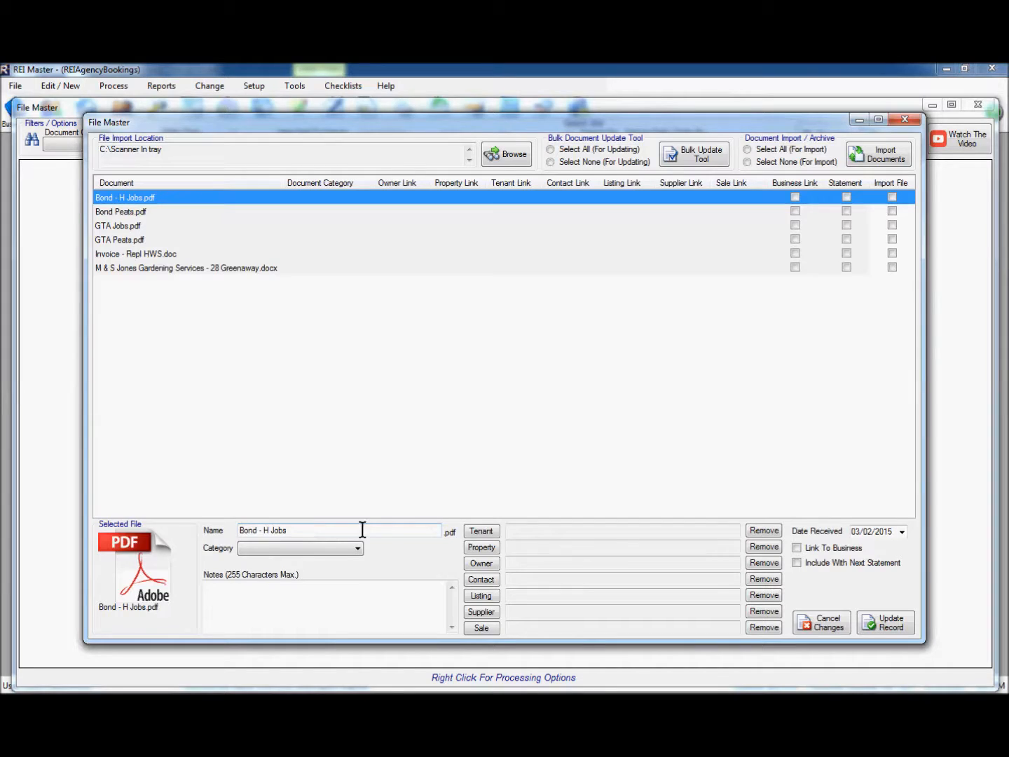
pyautogui.click(331, 551)
pyautogui.click(268, 531)
pyautogui.press('BackSpace')
pyautogui.press('BackSpace')
pyautogui.press('BackSpace')
pyautogui.press('BackSpace')
pyautogui.write('-')
pyautogui.click(296, 550)
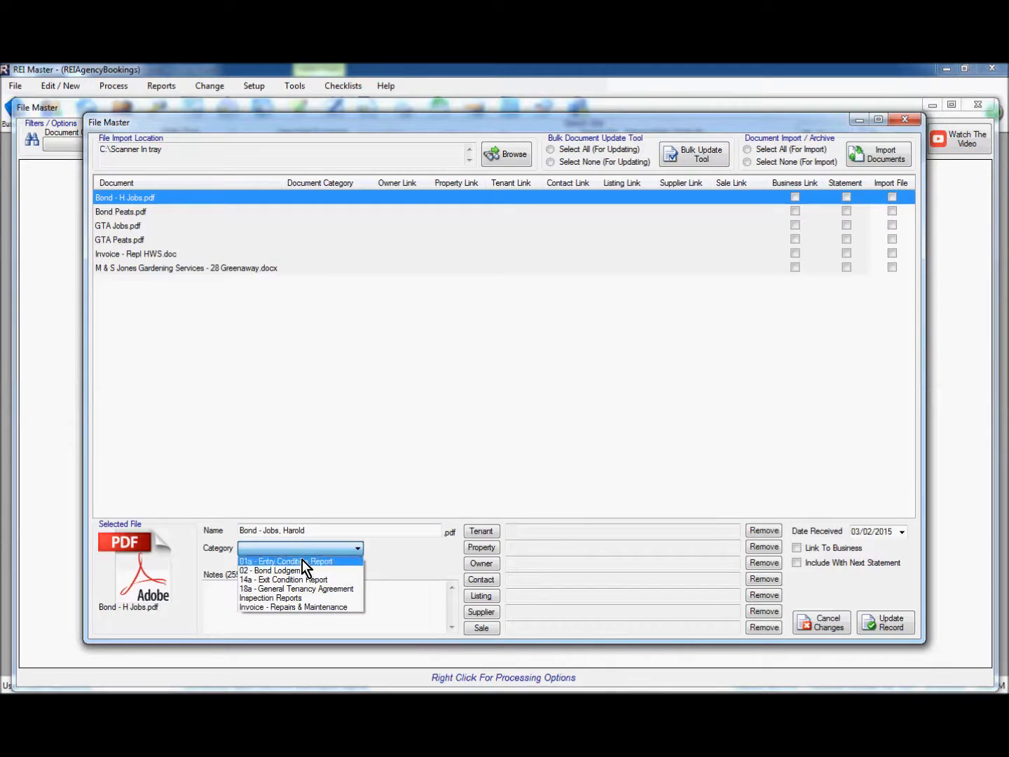
pyautogui.click(264, 571)
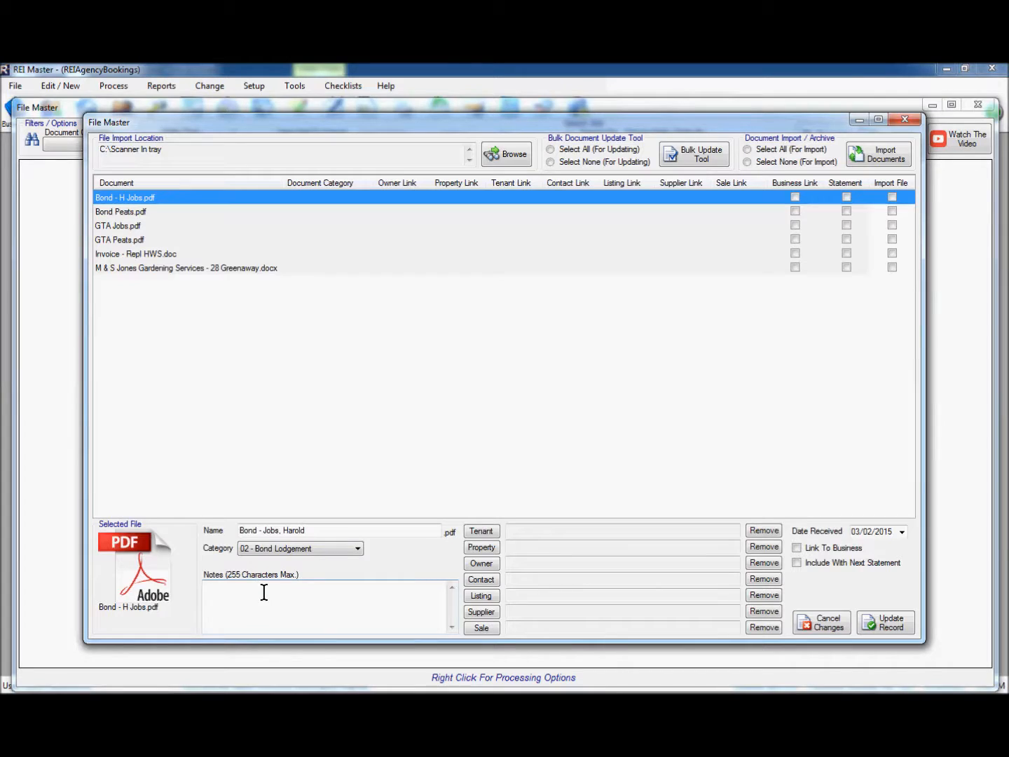
pyautogui.click(317, 593)
# Link the bond document to its tenant and remove the owner and property links
pyautogui.click(485, 533)
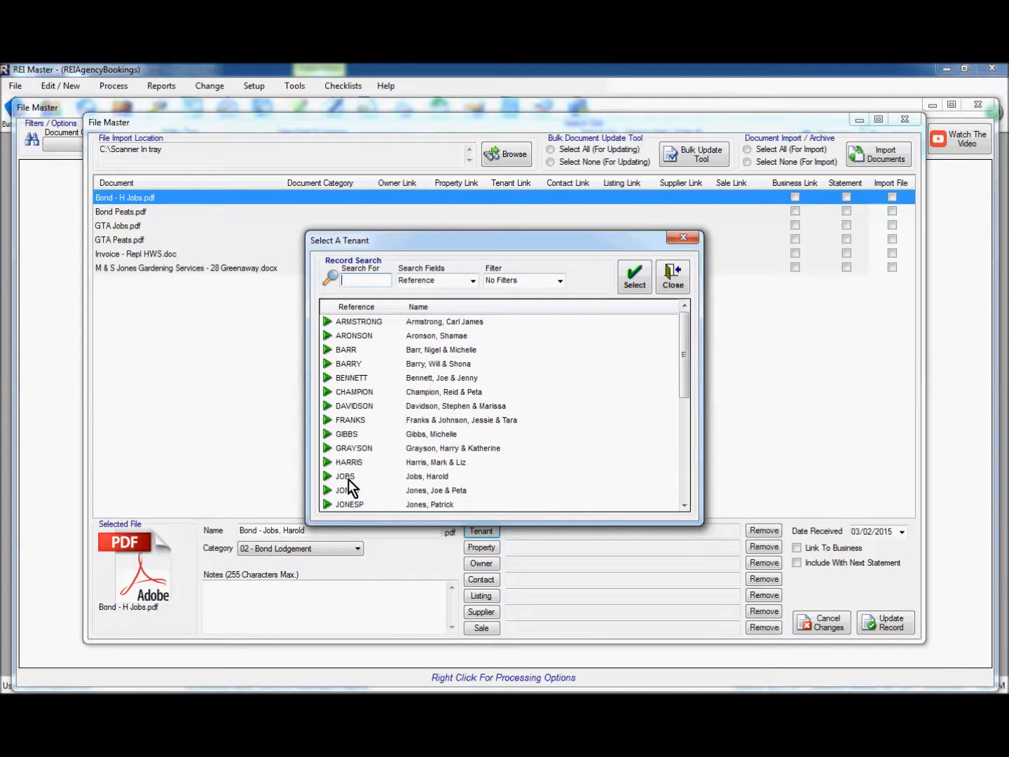
pyautogui.click(348, 478)
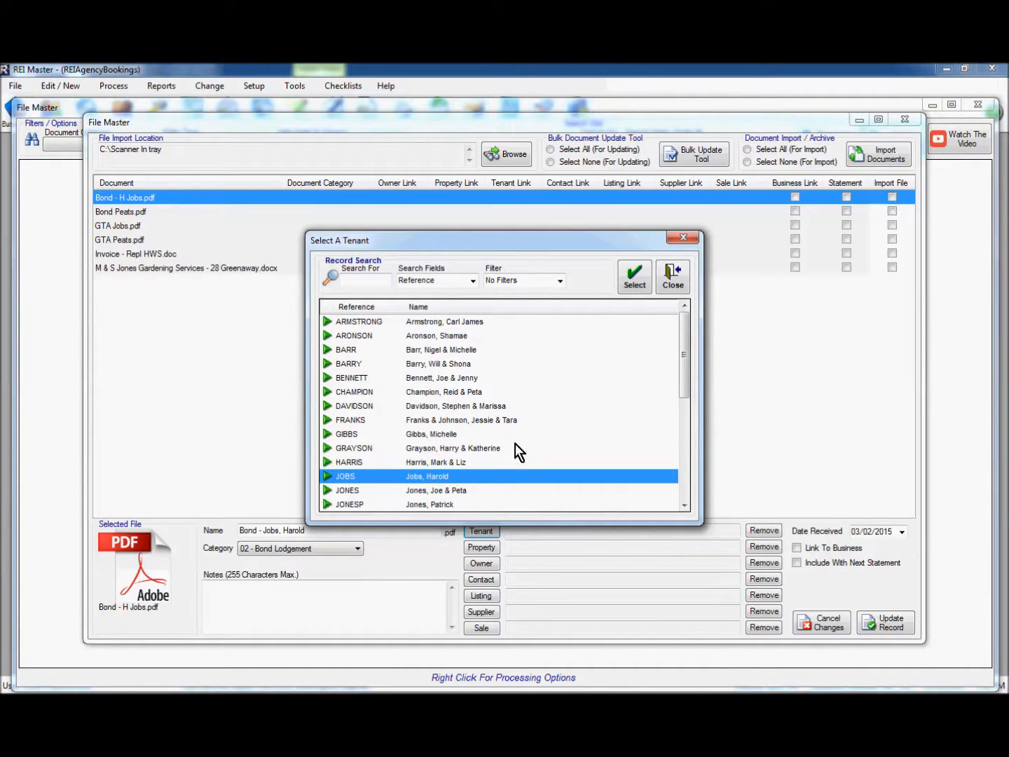
pyautogui.click(634, 277)
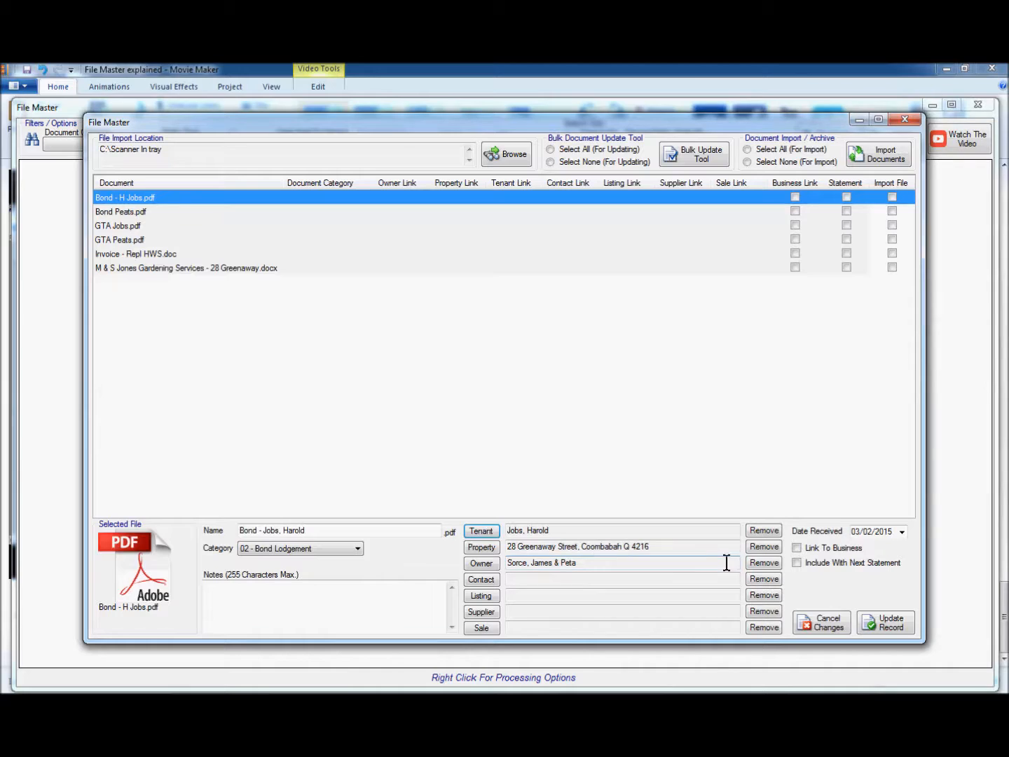
pyautogui.click(761, 564)
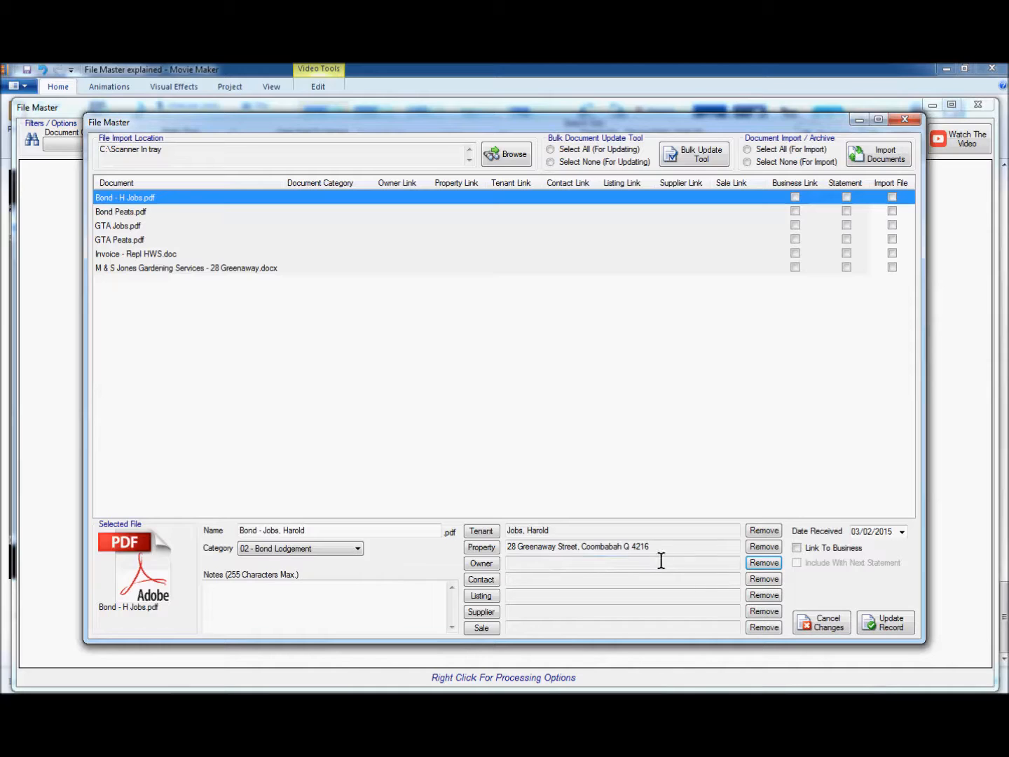
pyautogui.click(758, 547)
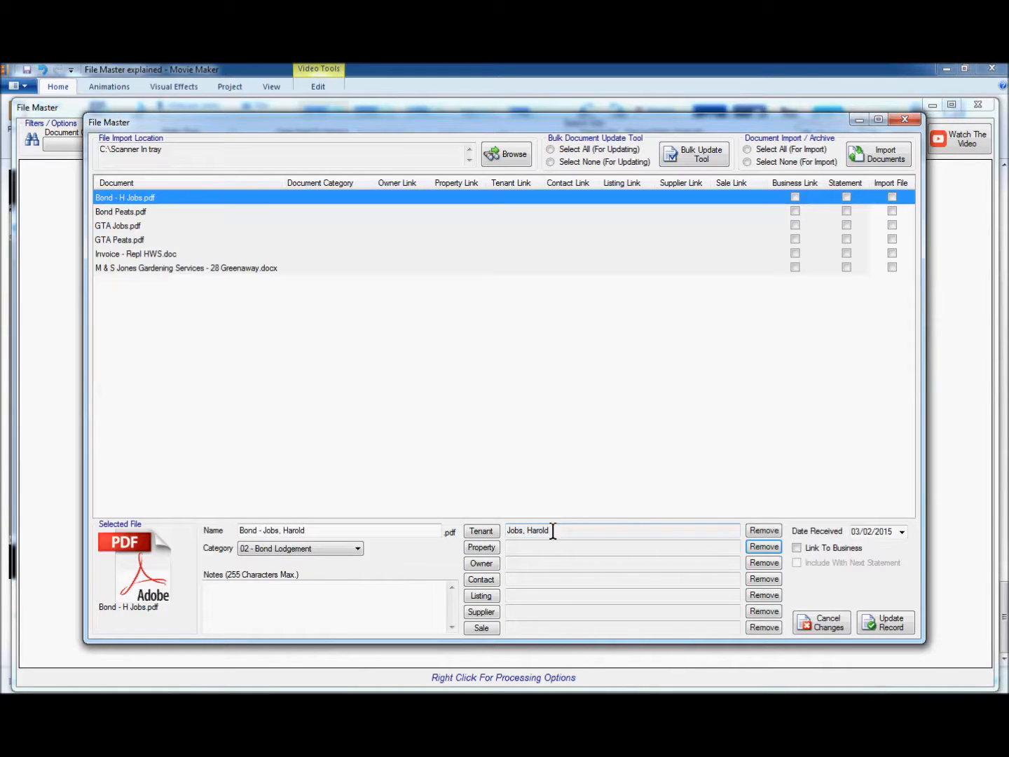
# Set the received date to 16/01/2015 and save the bond record
pyautogui.click(902, 533)
pyautogui.click(857, 552)
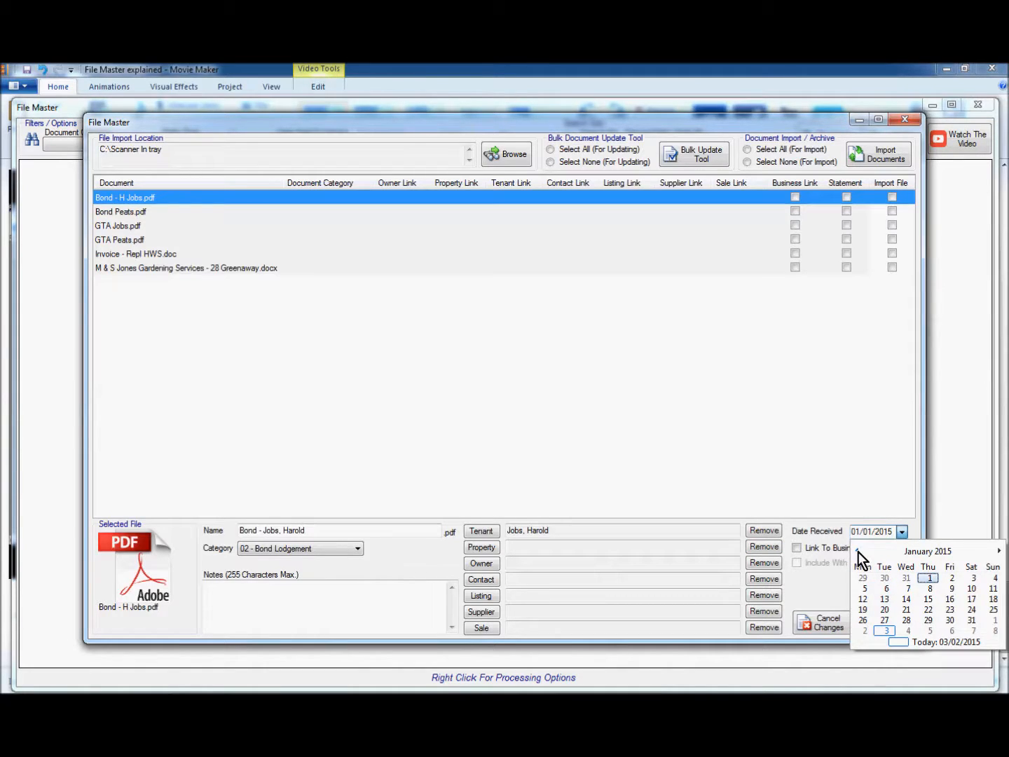
pyautogui.click(952, 602)
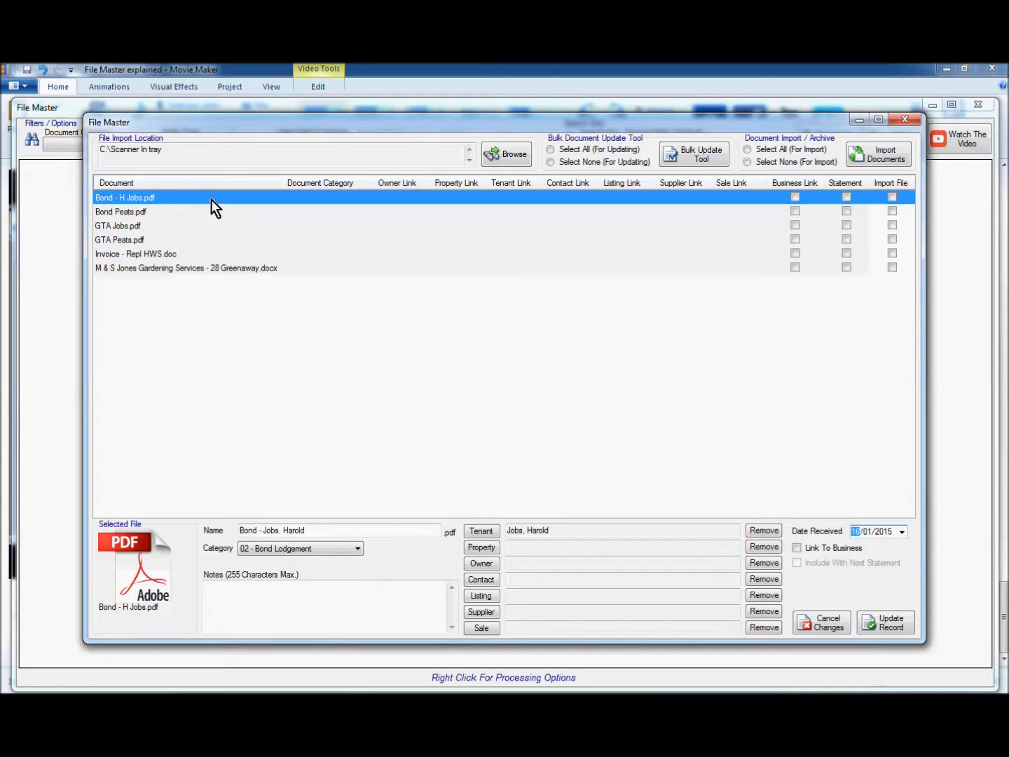
pyautogui.click(892, 626)
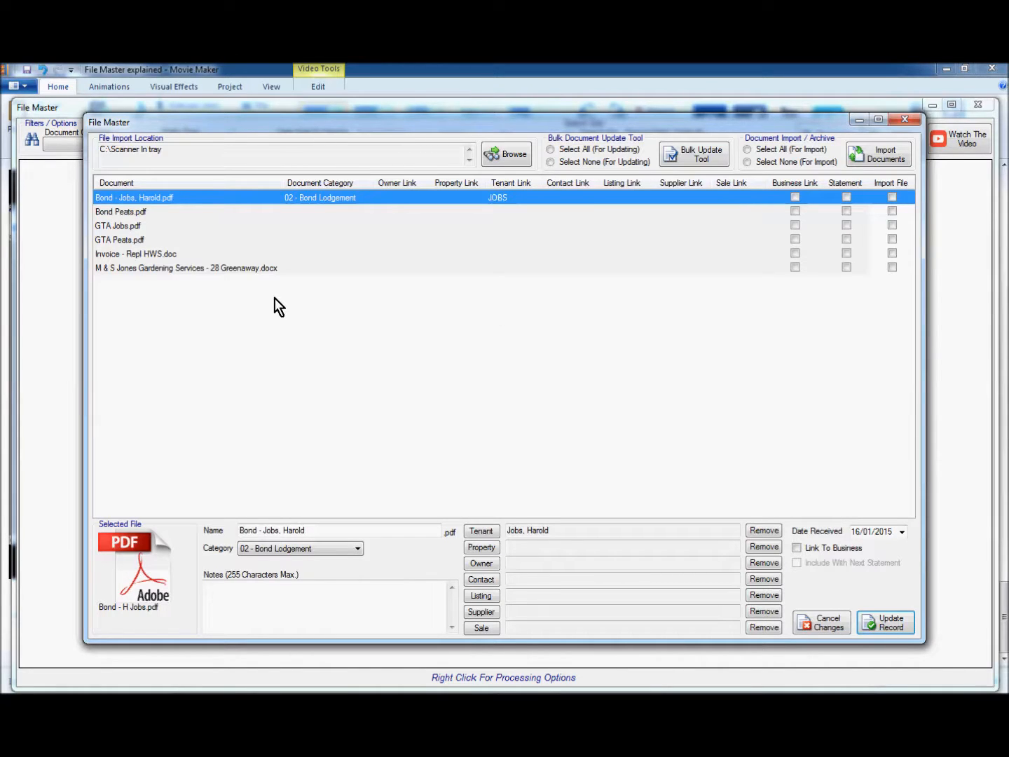
pyautogui.click(126, 212)
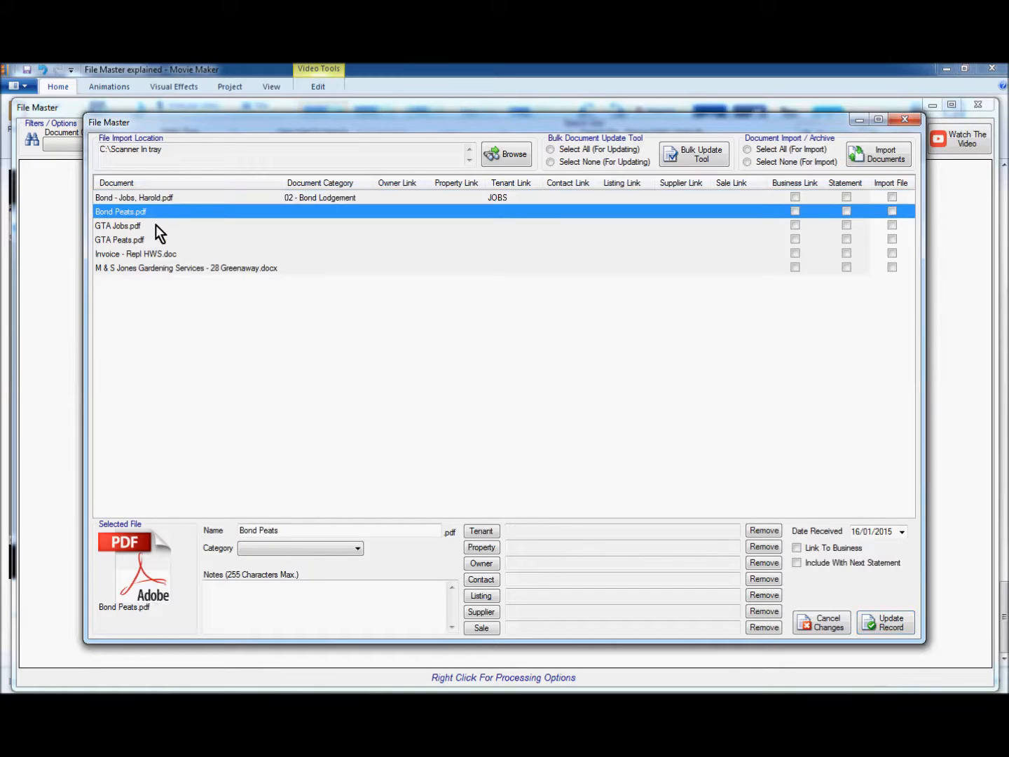
# Rename Bond Peats.pdf to 'Bond - Peats' and categorise it as 02 - Bond Lodgement
pyautogui.click(267, 529)
pyautogui.write('-')
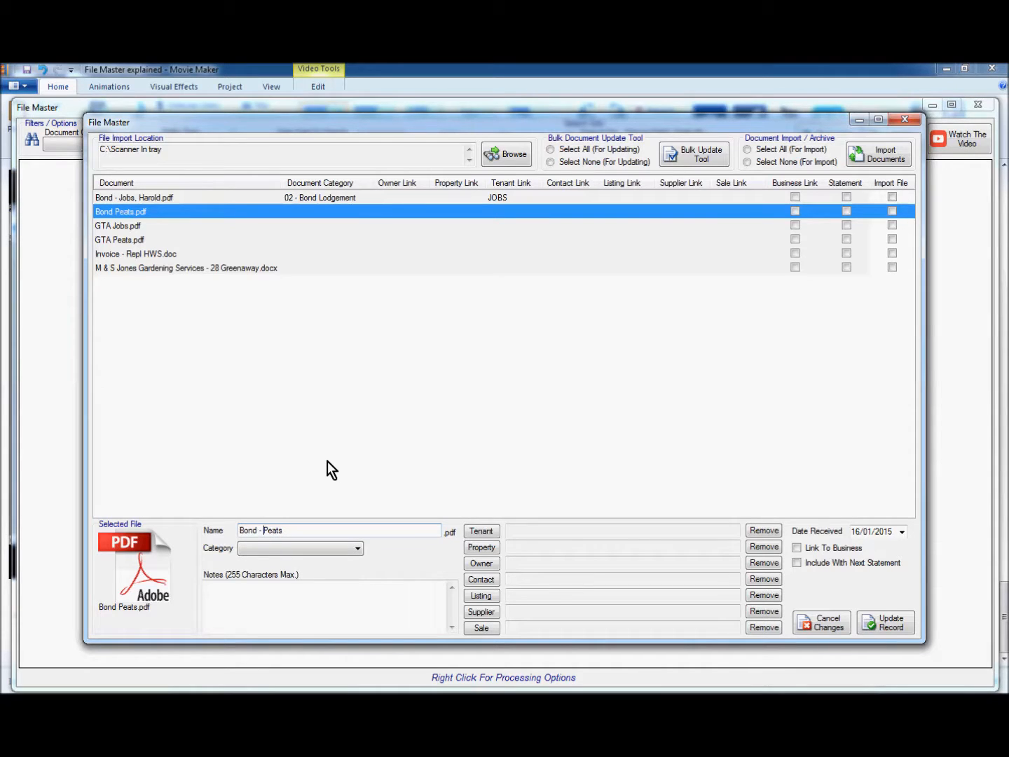
pyautogui.click(313, 549)
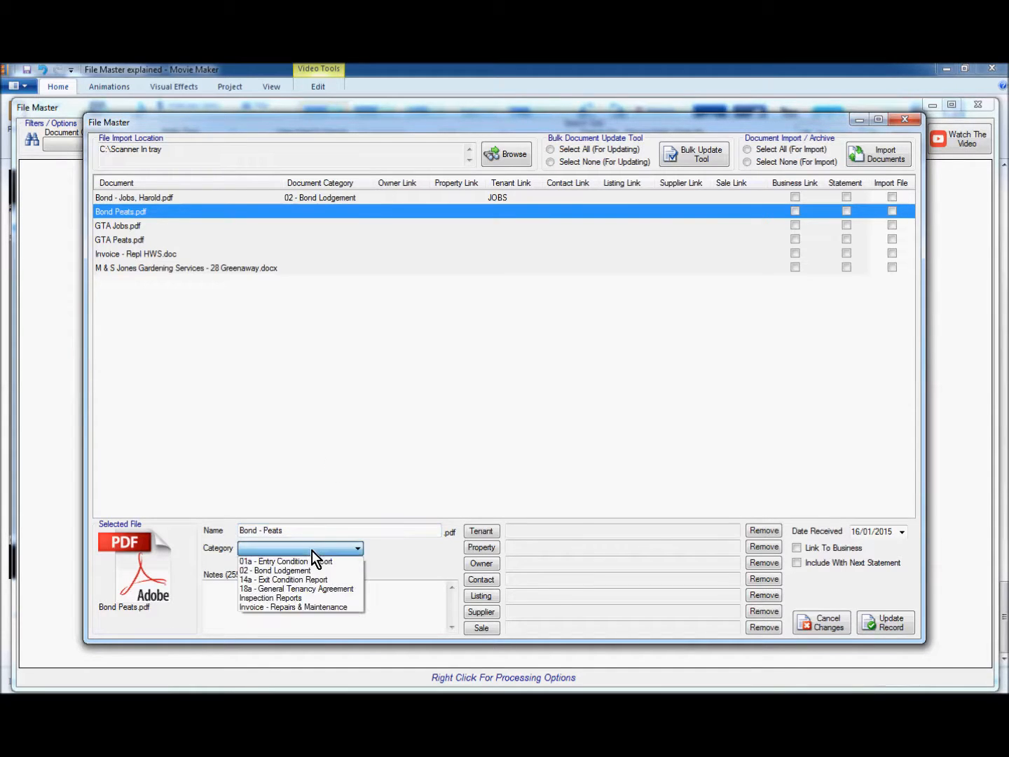
pyautogui.click(300, 571)
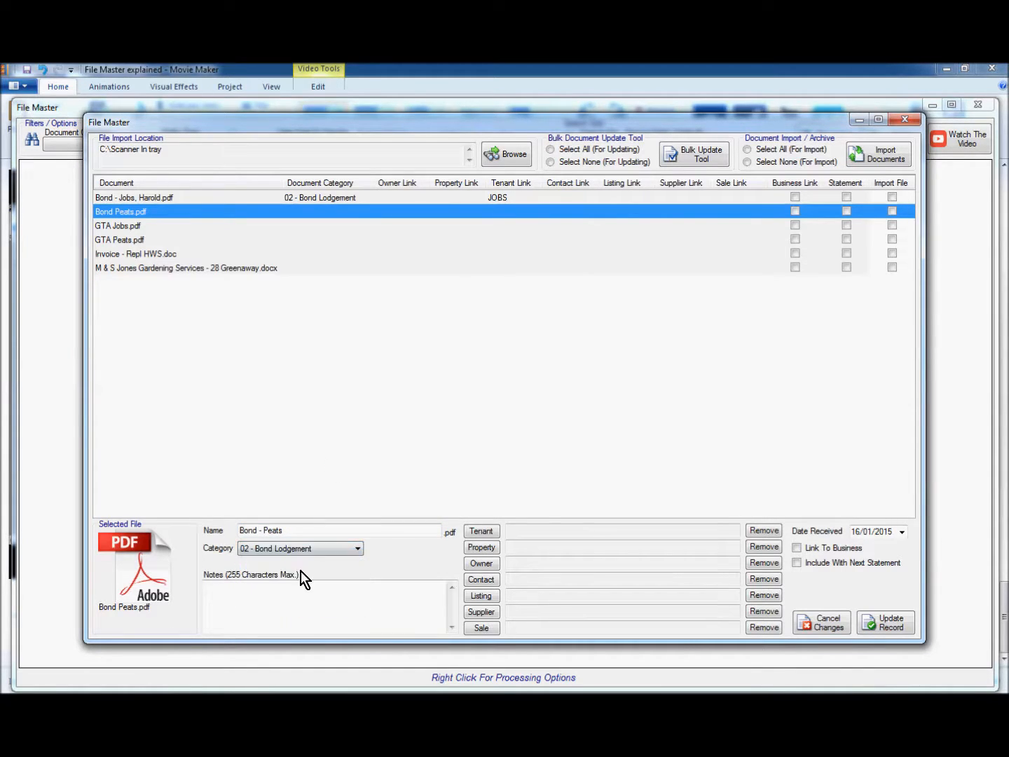
# Link the second bond to its tenant and remove the property and owner links
pyautogui.click(489, 533)
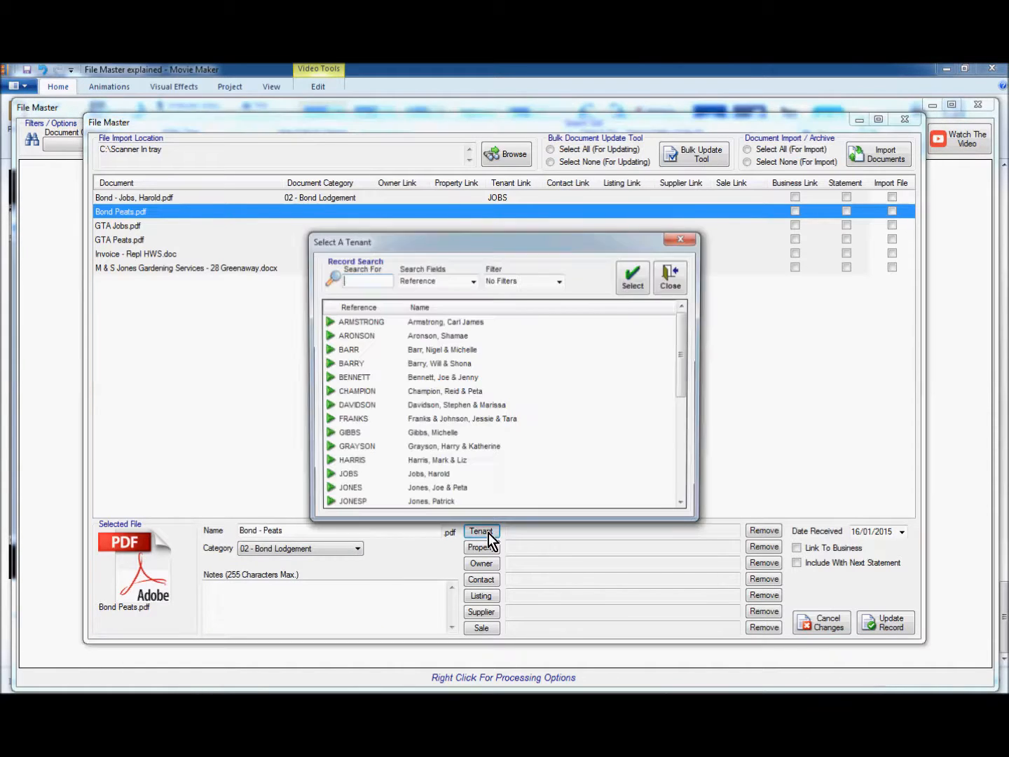
pyautogui.click(410, 475)
pyautogui.scroll(-1, 410, 475)
pyautogui.scroll(-2, 409, 476)
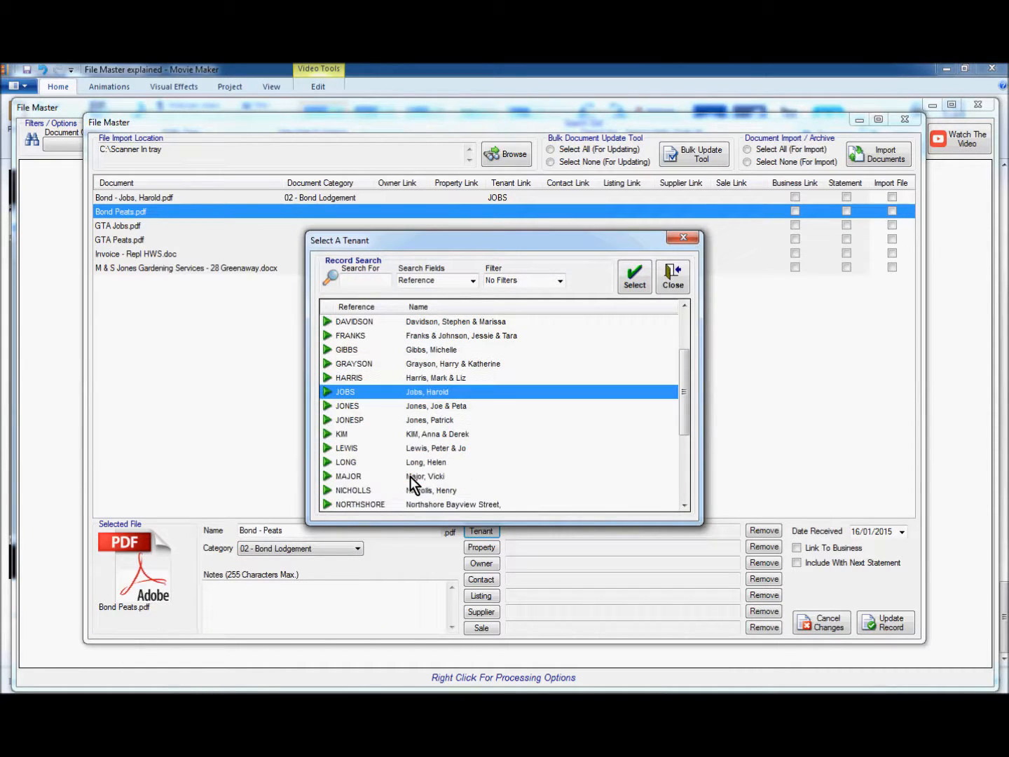
pyautogui.scroll(-1, 412, 483)
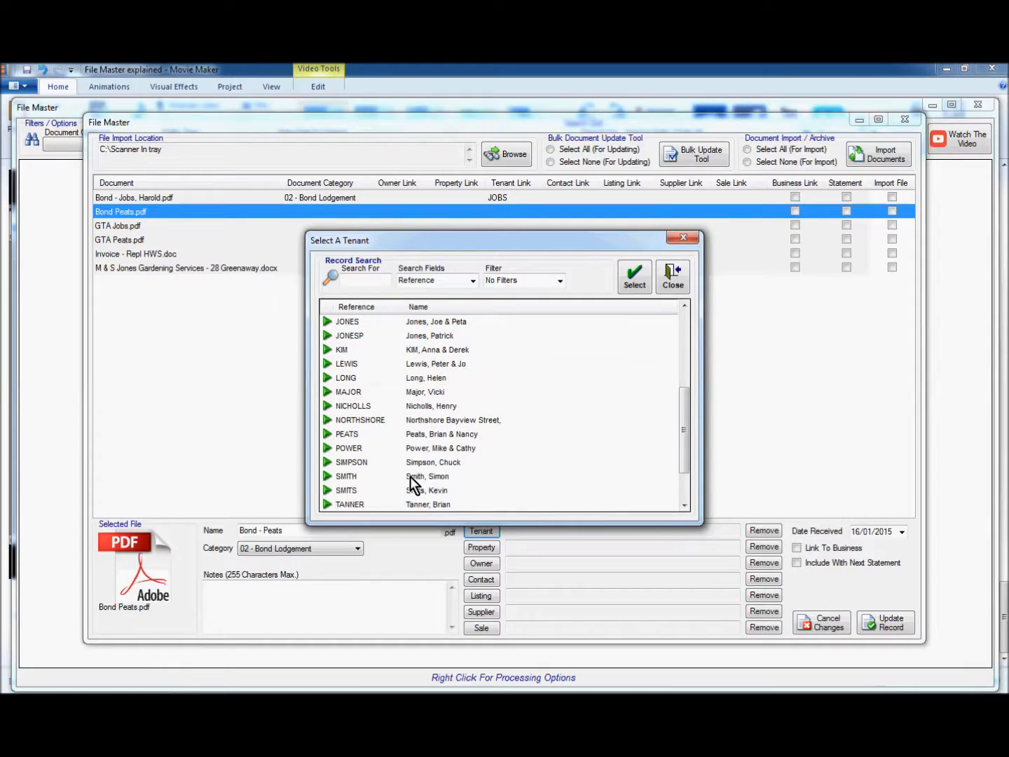
pyautogui.click(372, 434)
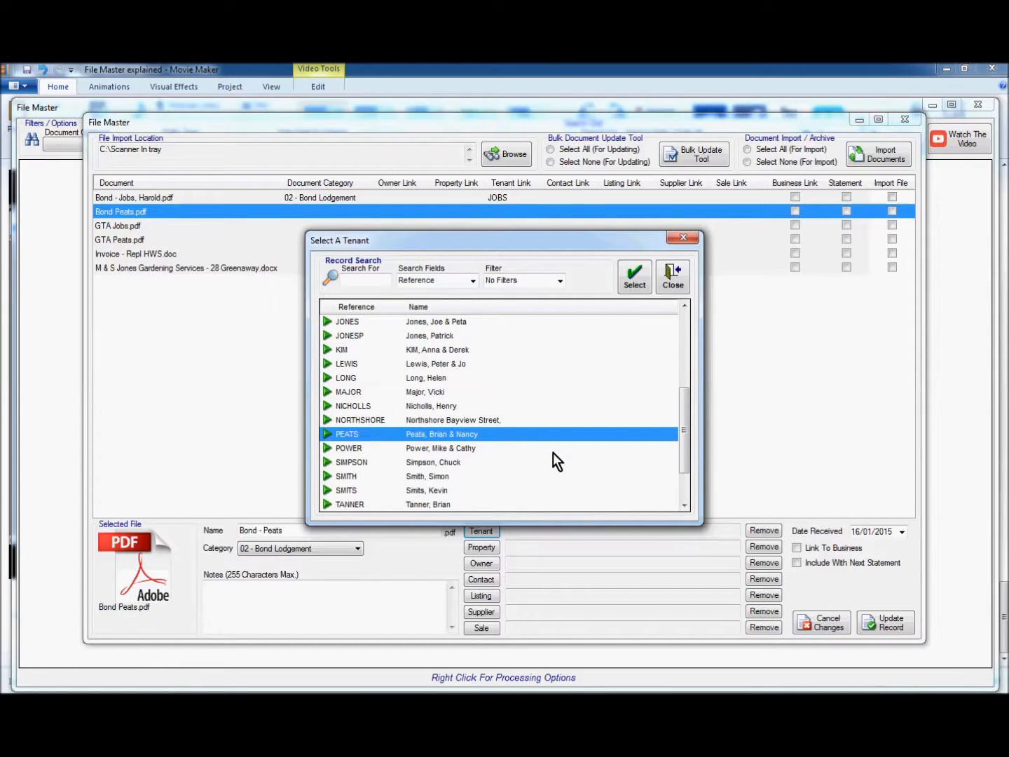
pyautogui.click(633, 280)
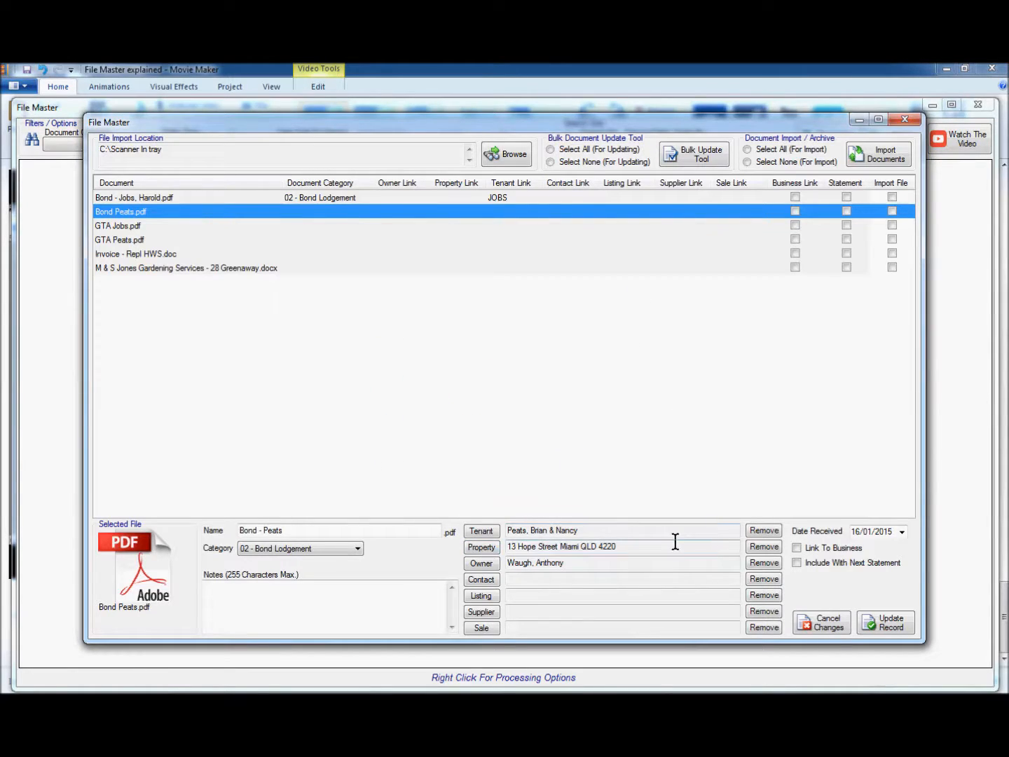
pyautogui.click(756, 547)
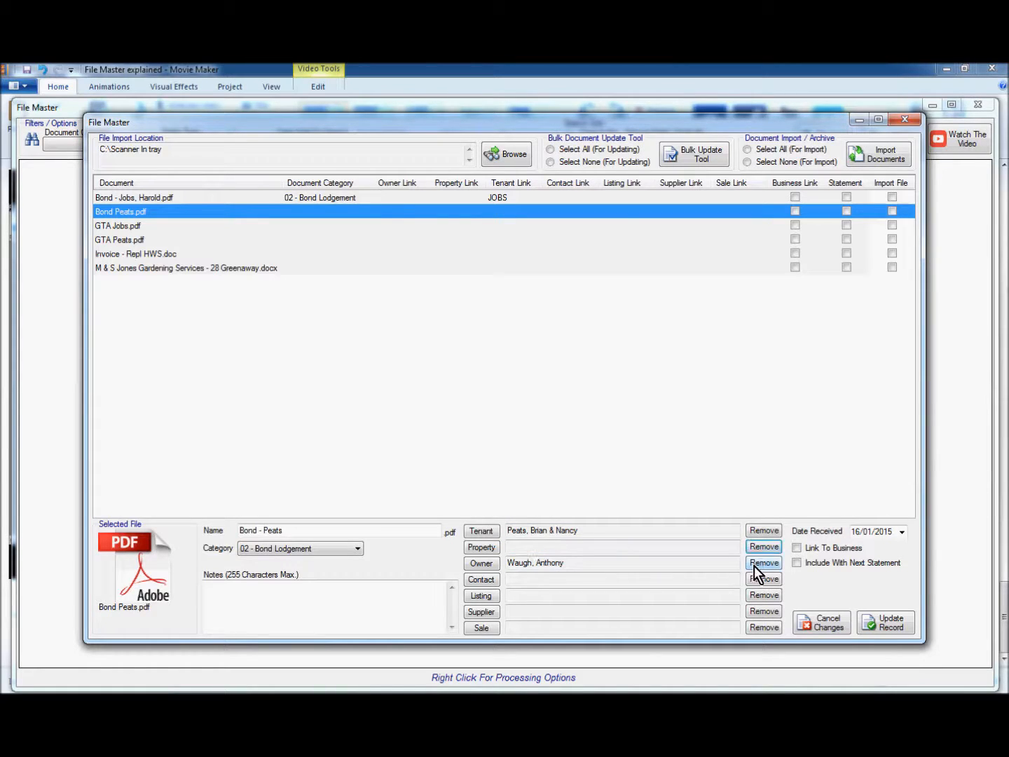
pyautogui.click(753, 564)
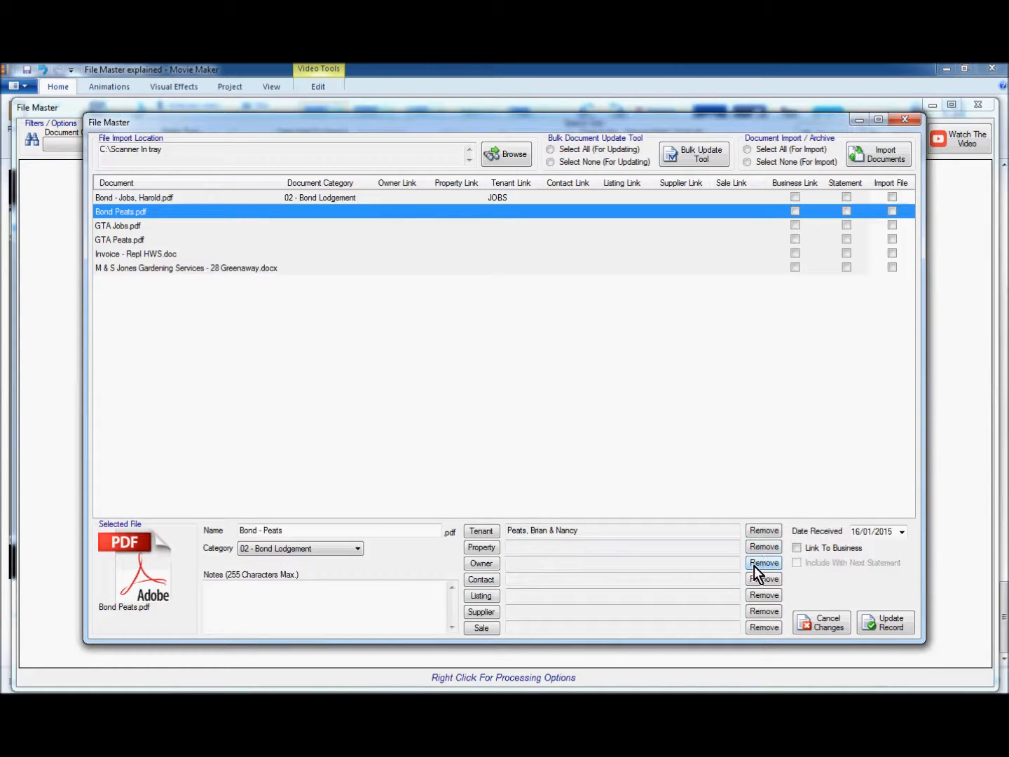
# Set the received date to 13/01/2015 and save the second bond record
pyautogui.click(903, 533)
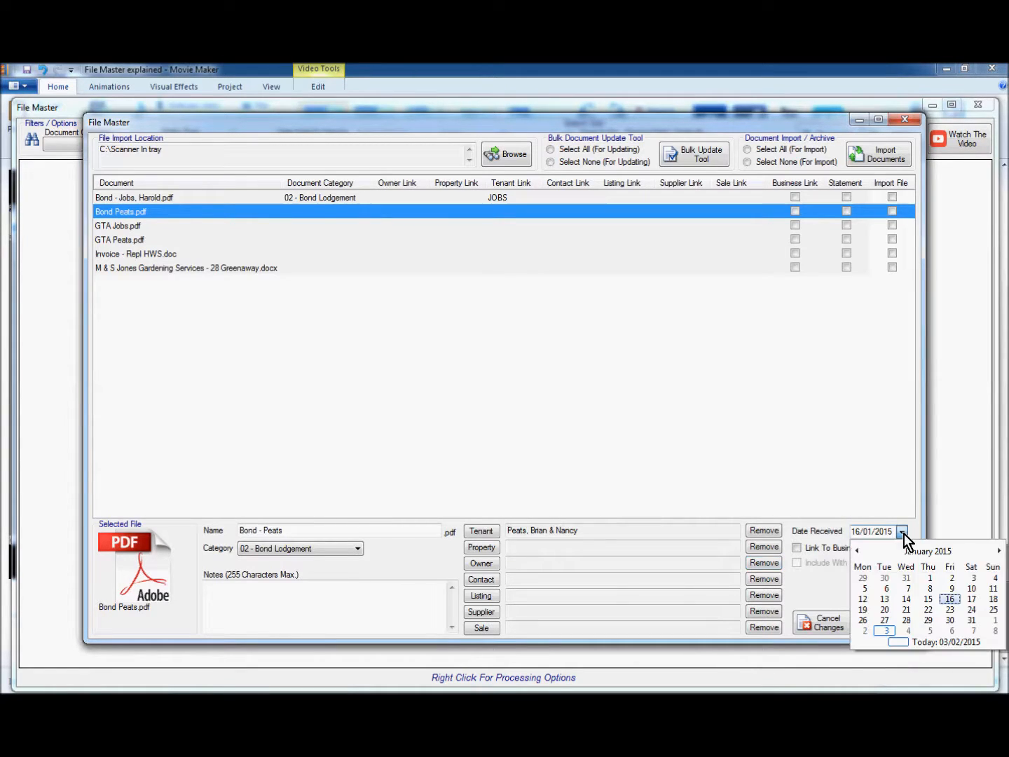
pyautogui.click(885, 601)
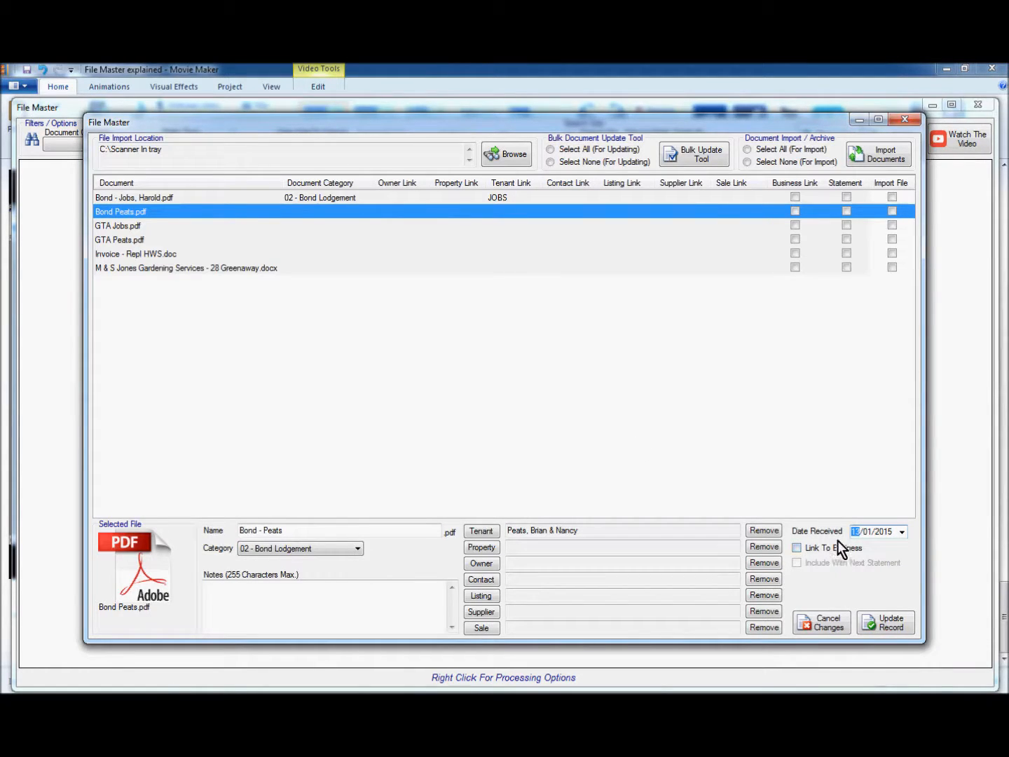
pyautogui.click(885, 624)
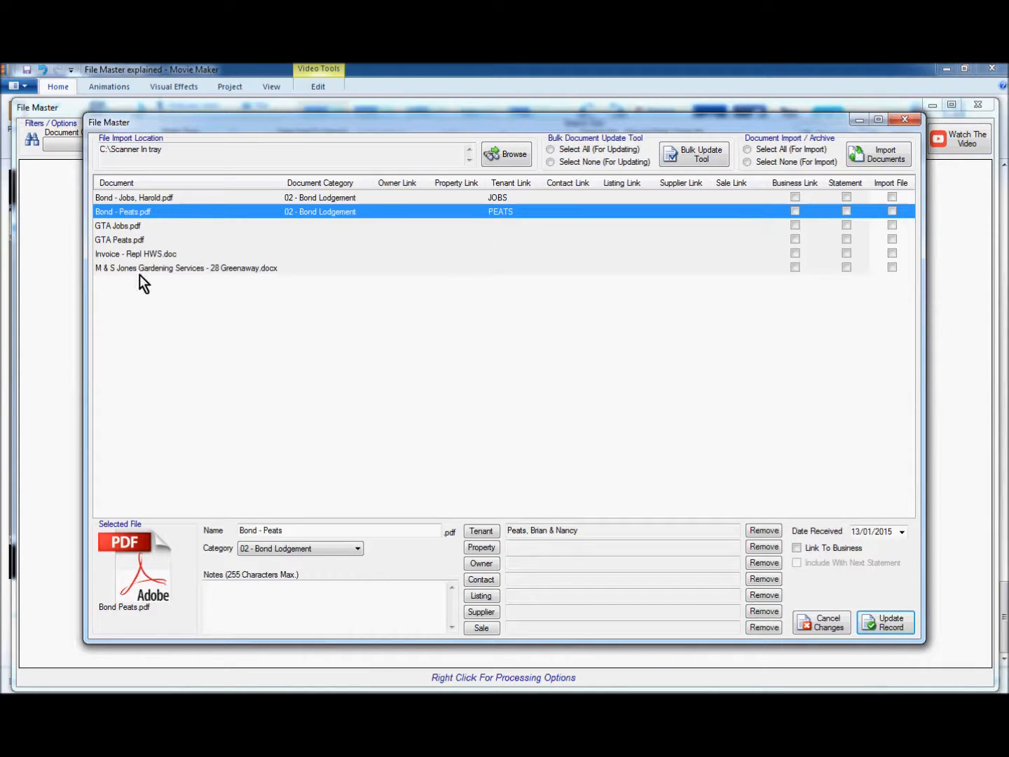
pyautogui.click(124, 227)
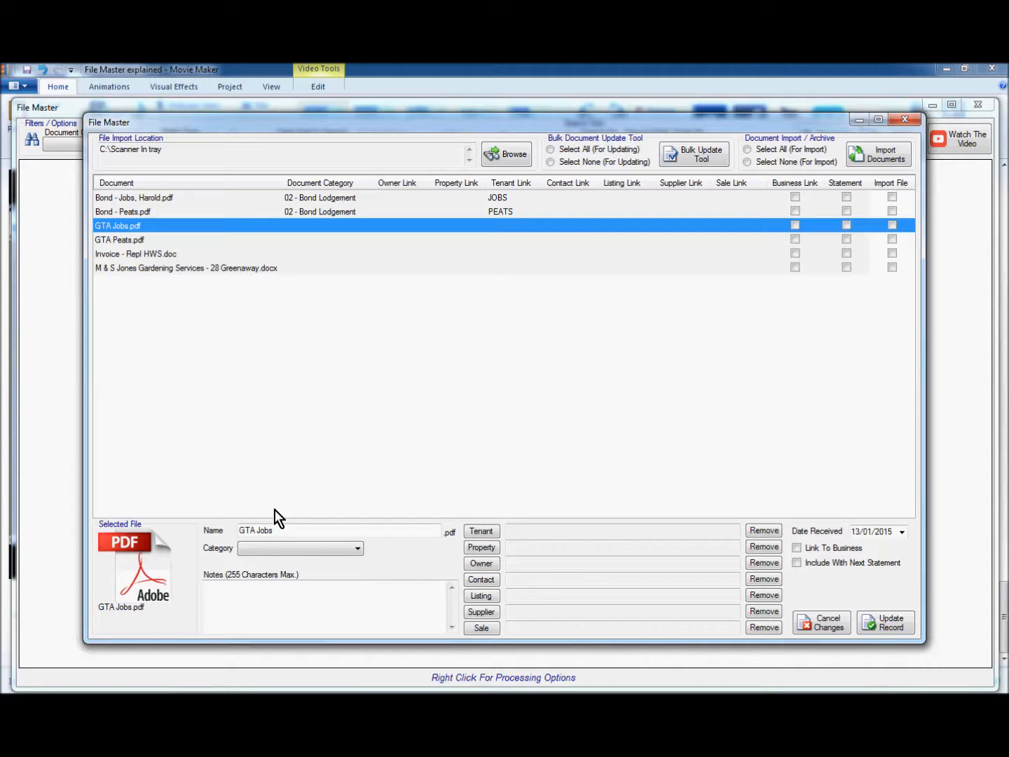
# Rename the GTA Jobs document with a dash and the tenant's first name
pyautogui.click(257, 530)
pyautogui.write('-')
pyautogui.press('End')
pyautogui.write(',')
# Categorise it as 18a - General Tenancy Agreement with the note 'Tenancy commenced 16/01/2015'
pyautogui.click(300, 551)
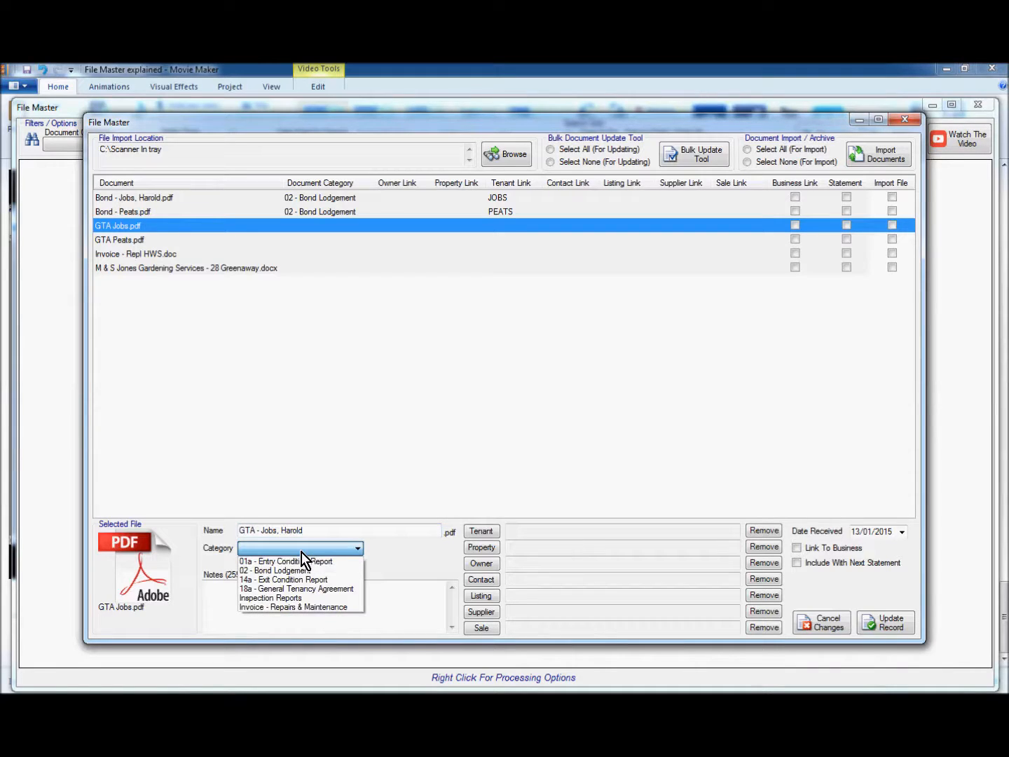
pyautogui.click(302, 592)
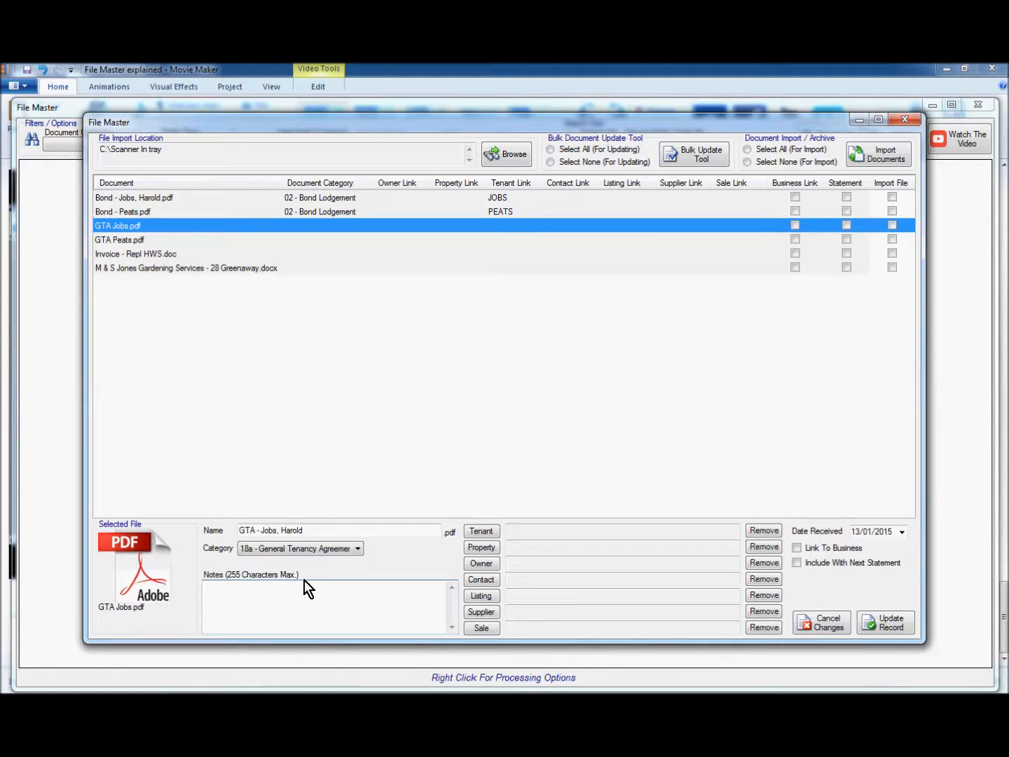
pyautogui.write('Tenancy commenced 16/01/2015')
pyautogui.click(481, 533)
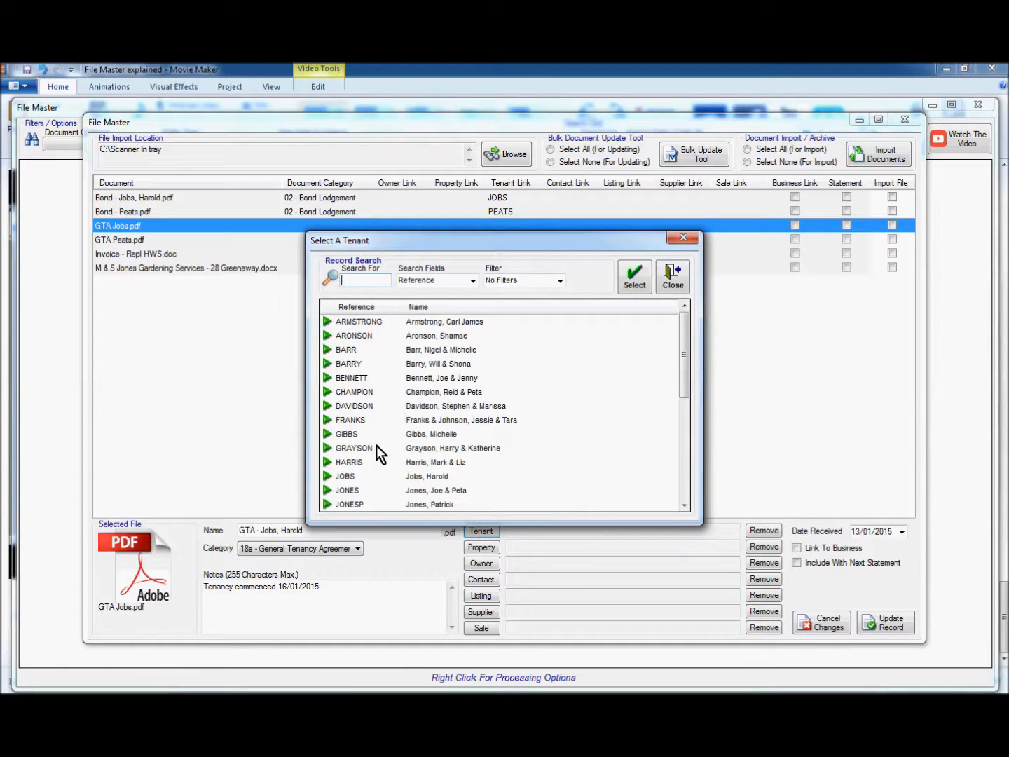
# Link the GTA Jobs agreement to its tenant and remove the property link
pyautogui.click(368, 476)
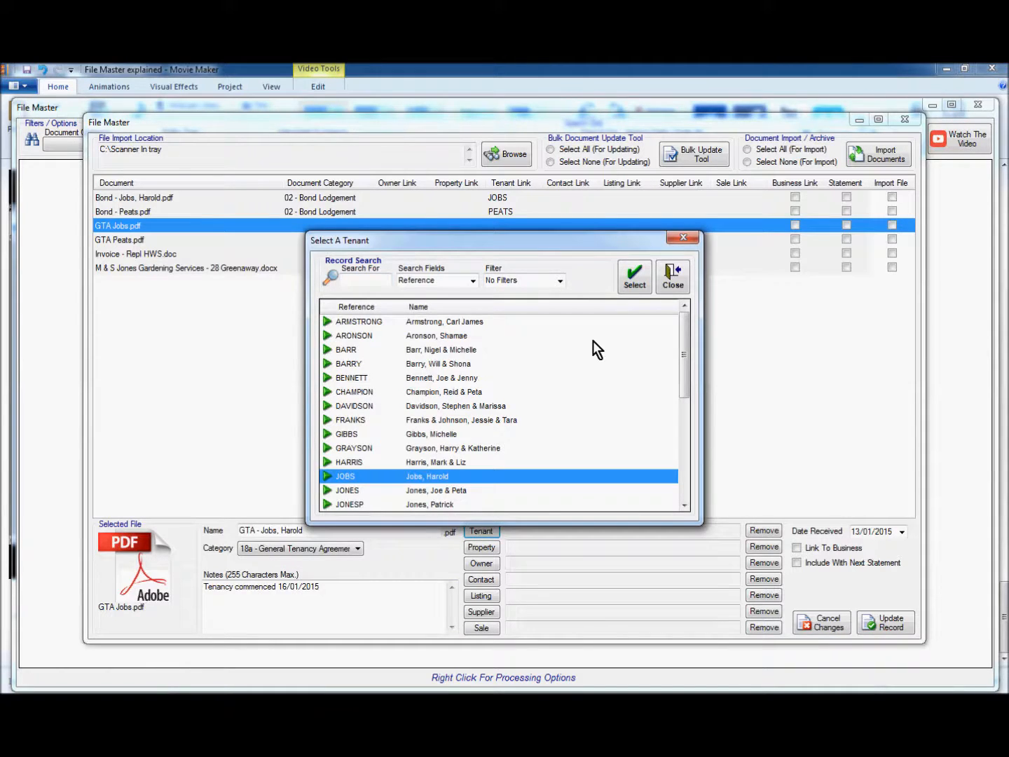
pyautogui.click(632, 279)
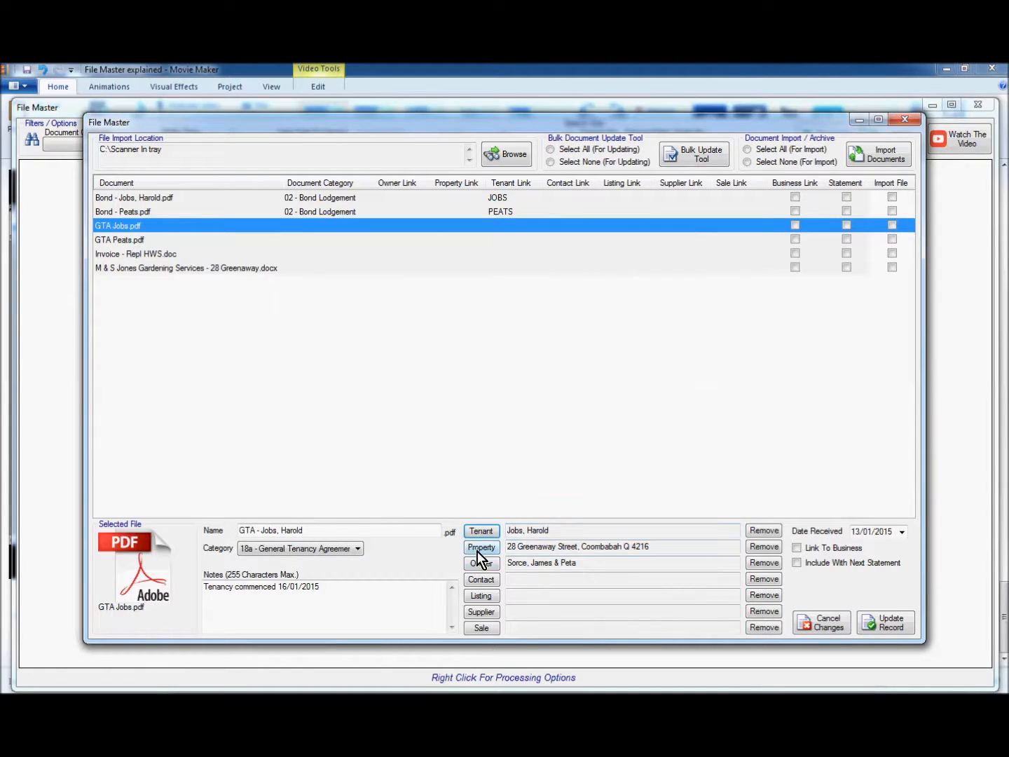
pyautogui.click(766, 547)
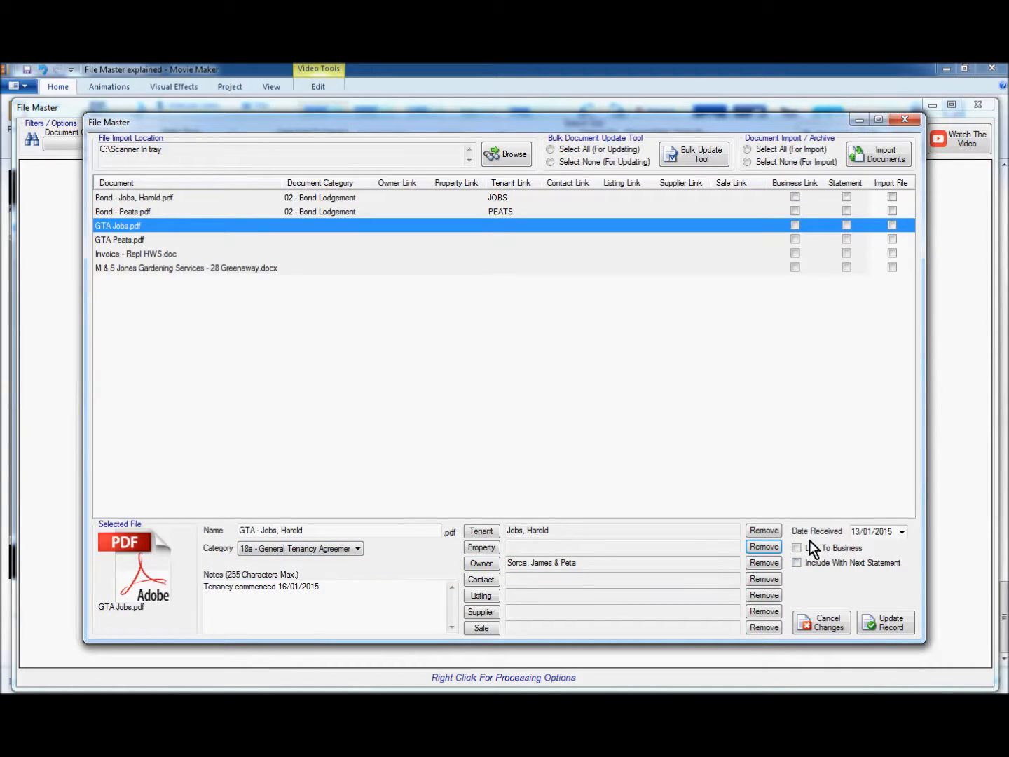
# Set the received date to 16/01/2015, include it with the next statement, and save
pyautogui.click(902, 533)
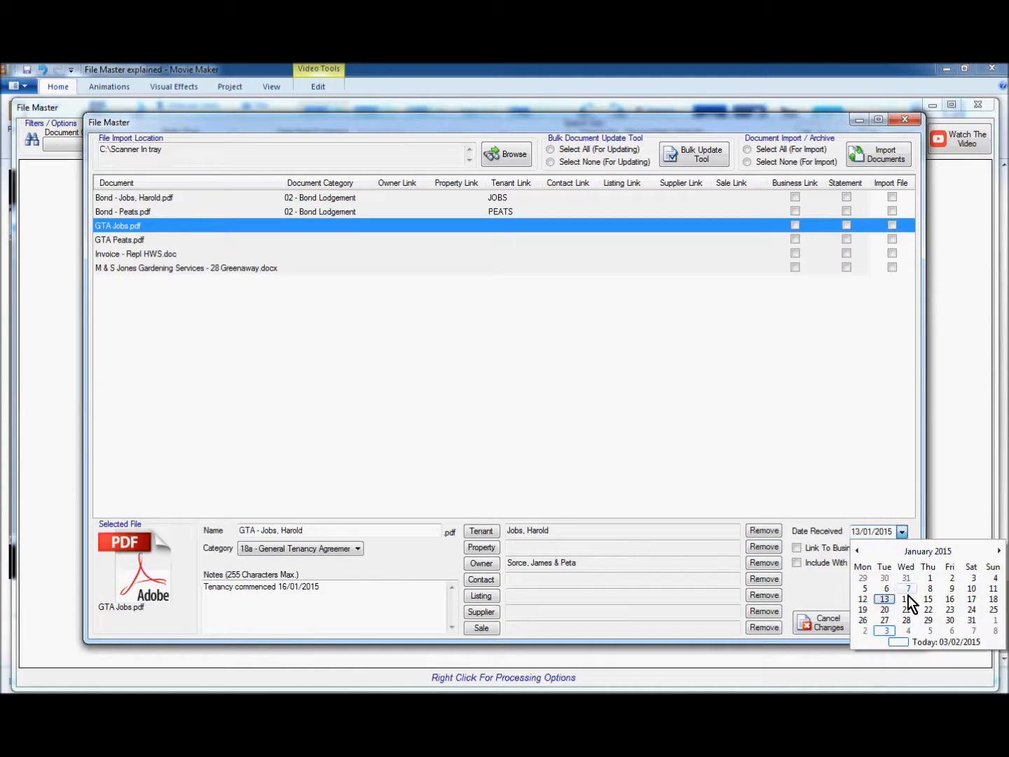
pyautogui.click(949, 600)
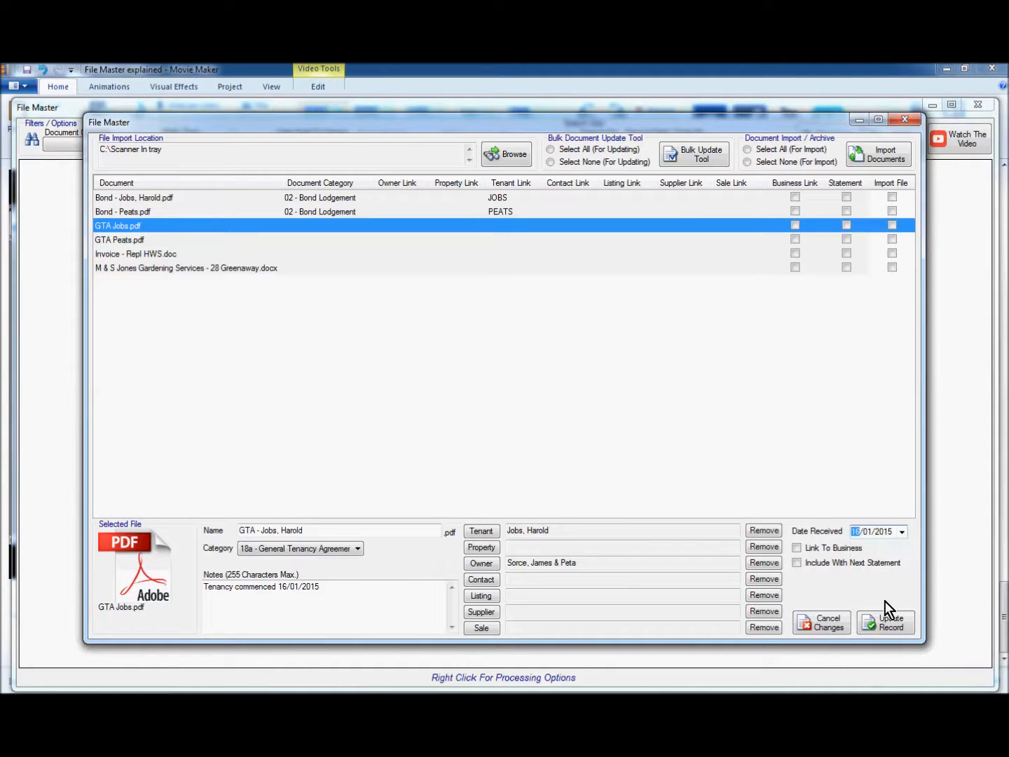
pyautogui.click(797, 562)
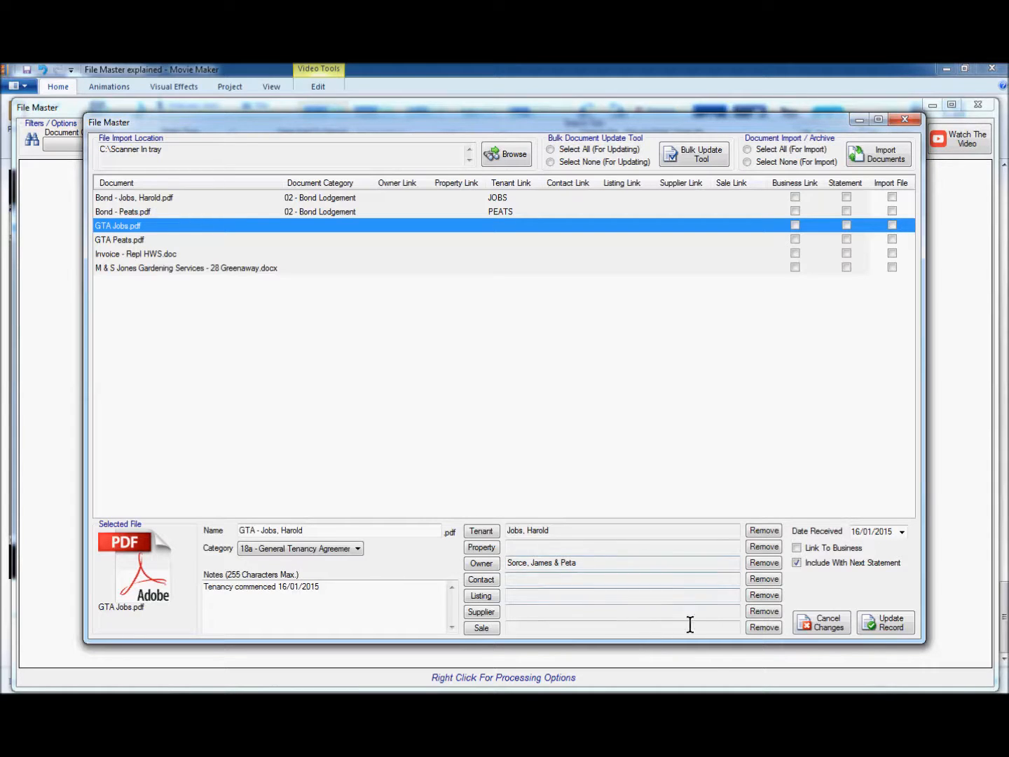
pyautogui.click(883, 623)
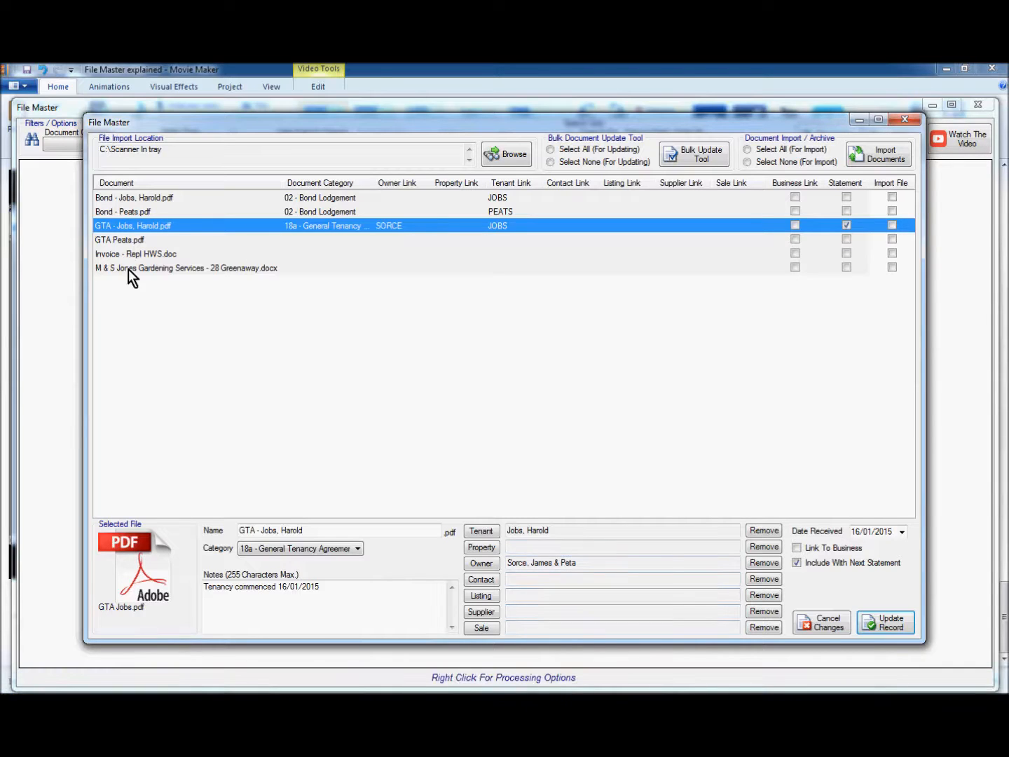
# Rename GTA Peats.pdf to 'GTA - Peats', categorise it 18a, and note 'Tenancy commenced'
pyautogui.click(138, 240)
pyautogui.click(258, 530)
pyautogui.write('- Peats')
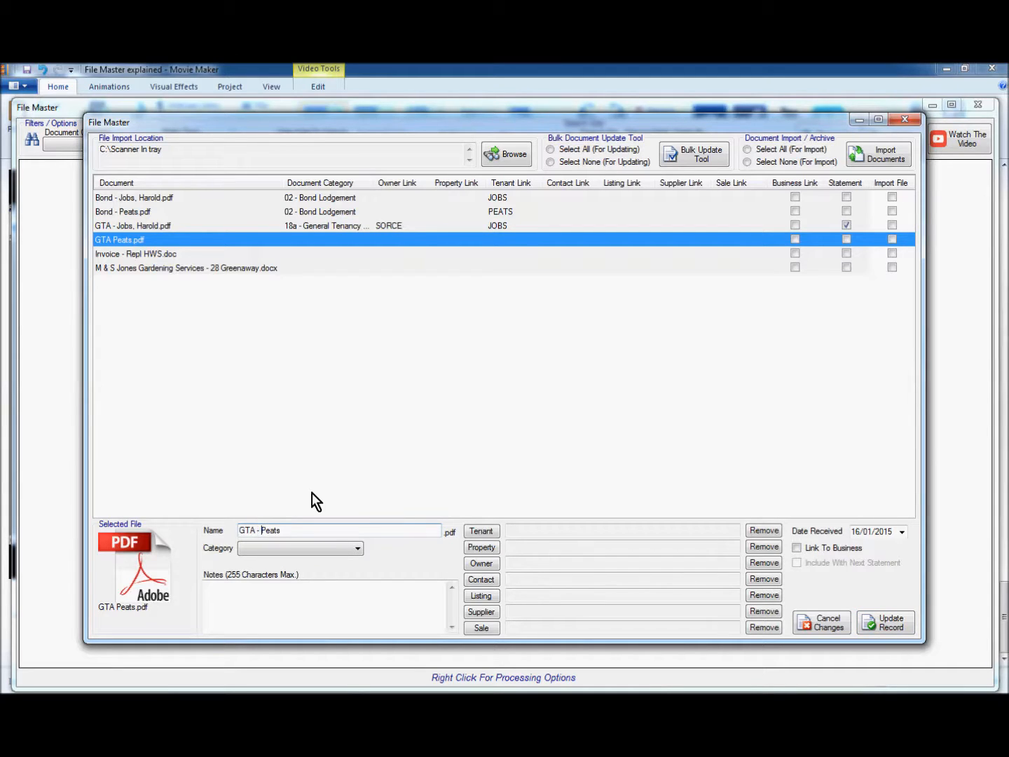
pyautogui.click(311, 549)
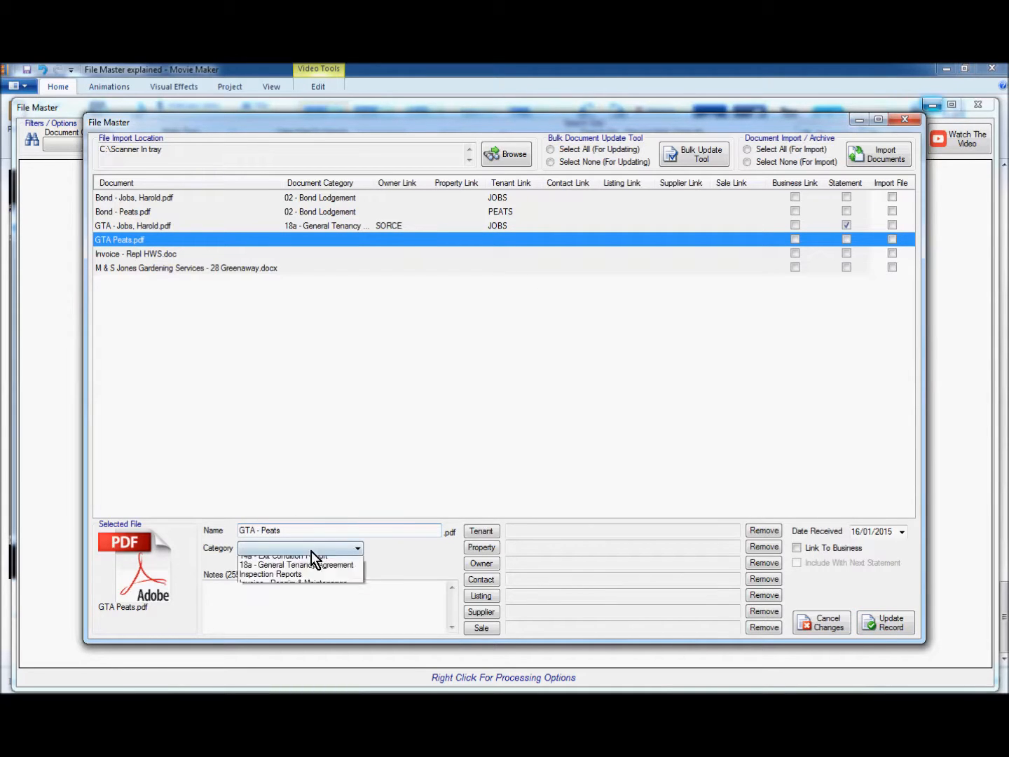
pyautogui.click(274, 592)
pyautogui.click(270, 592)
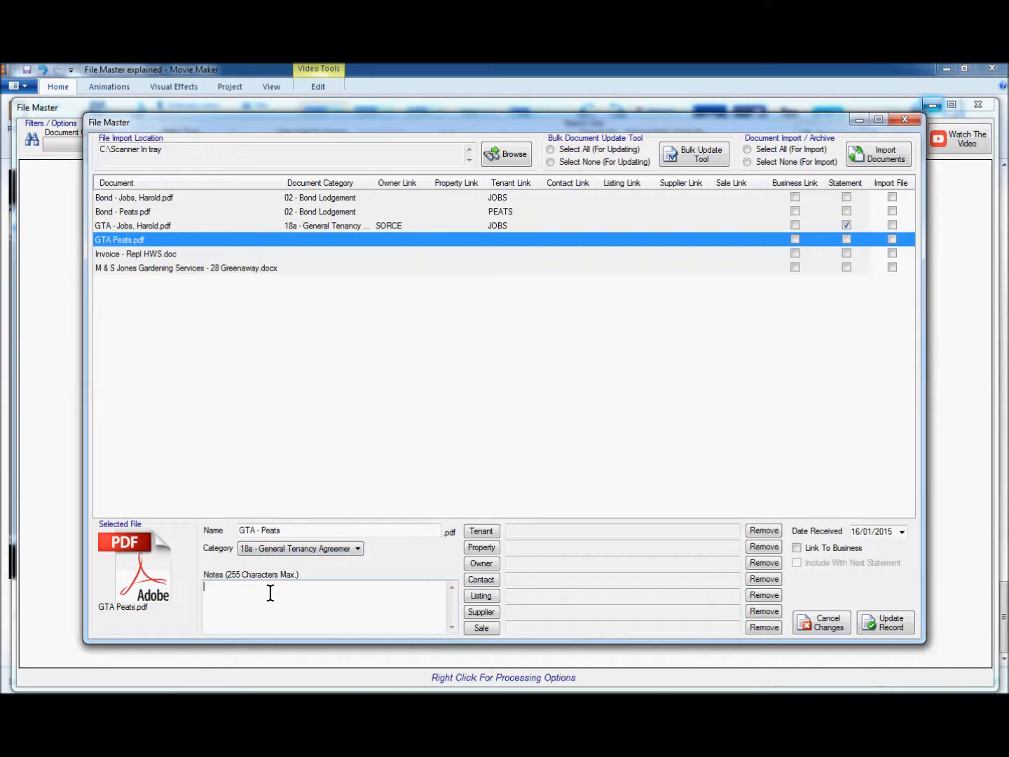
pyautogui.write('Tenn')
pyautogui.press('BackSpace')
pyautogui.write('ancy commenced')
# Link the second agreement to its tenant and remove the property link
pyautogui.click(475, 532)
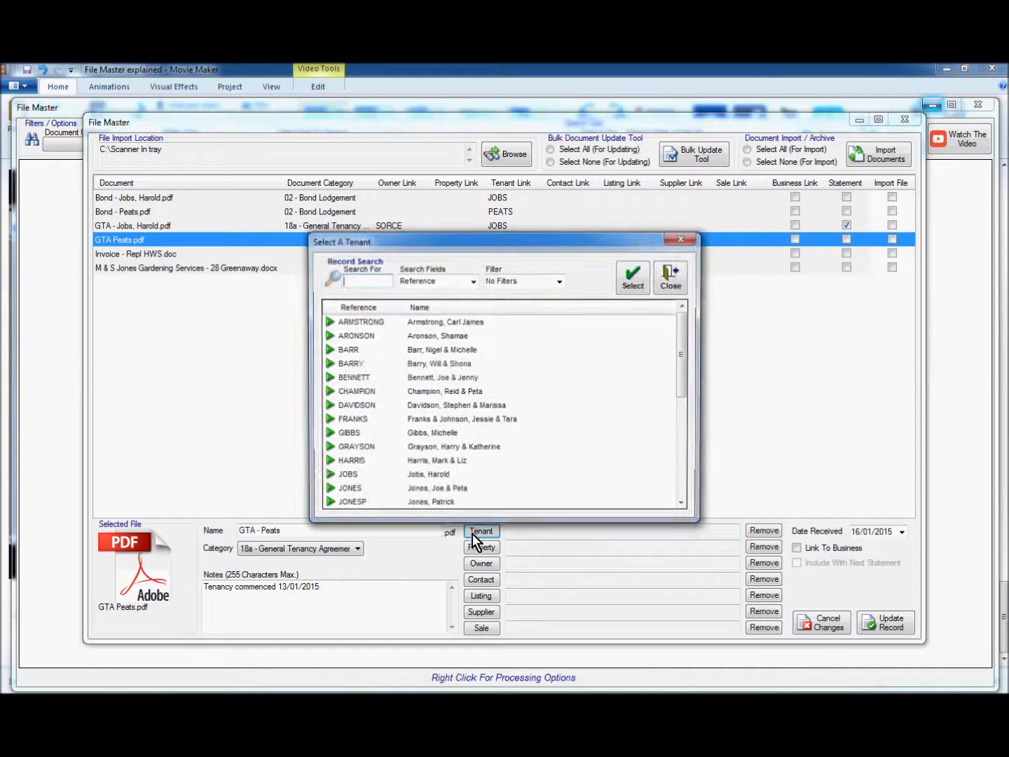
pyautogui.click(686, 493)
pyautogui.click(359, 407)
pyautogui.click(642, 281)
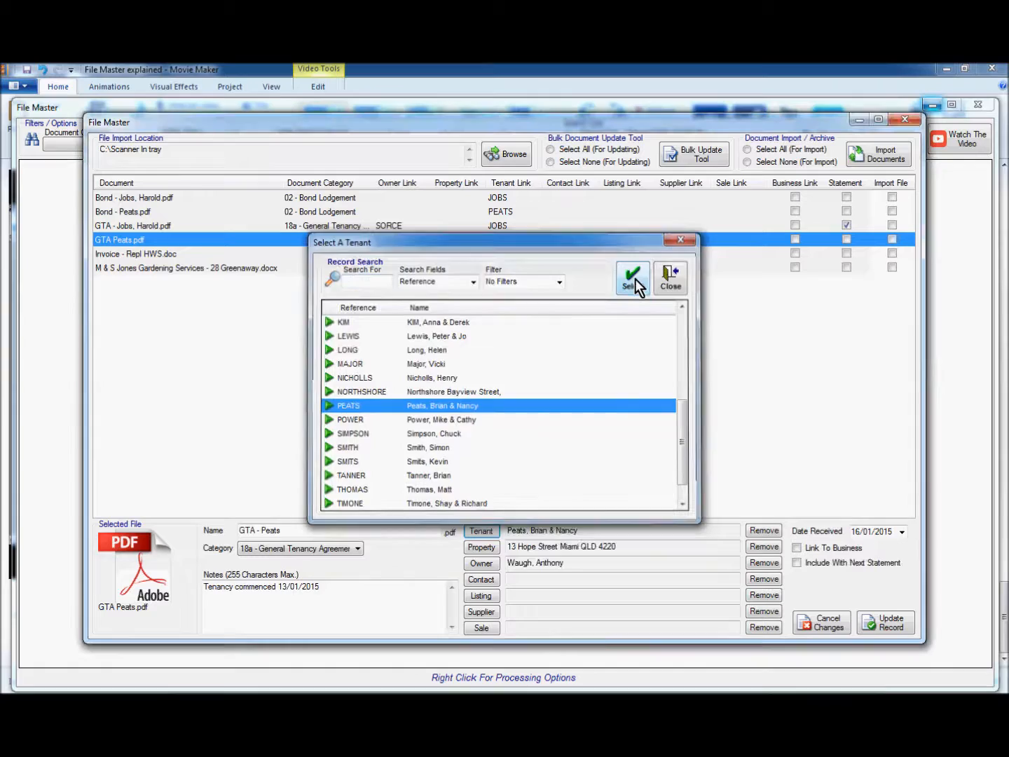
pyautogui.click(763, 547)
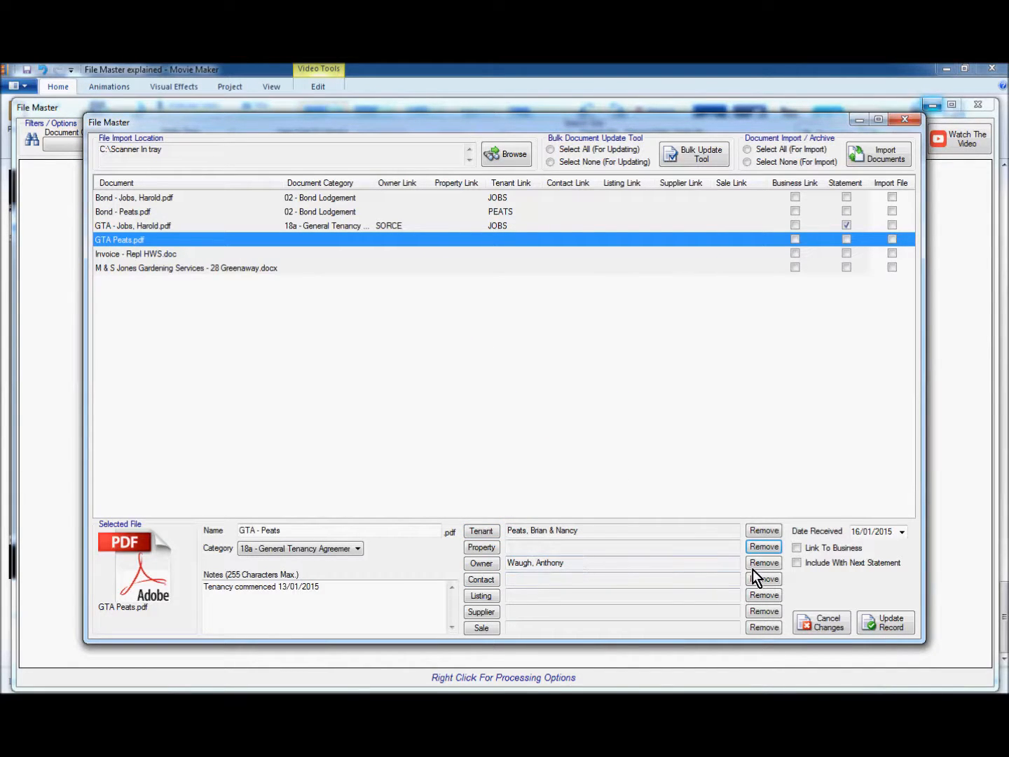
# Flag it for the next statement, set the received date to 13/01/2015, and save
pyautogui.click(797, 563)
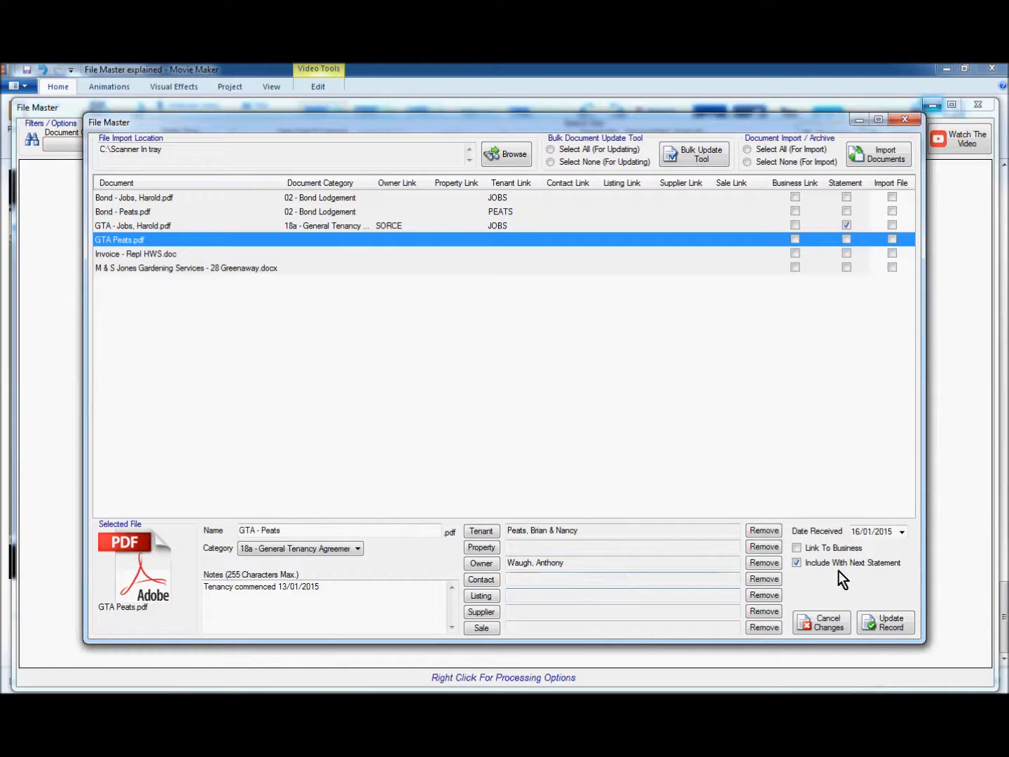
pyautogui.click(902, 533)
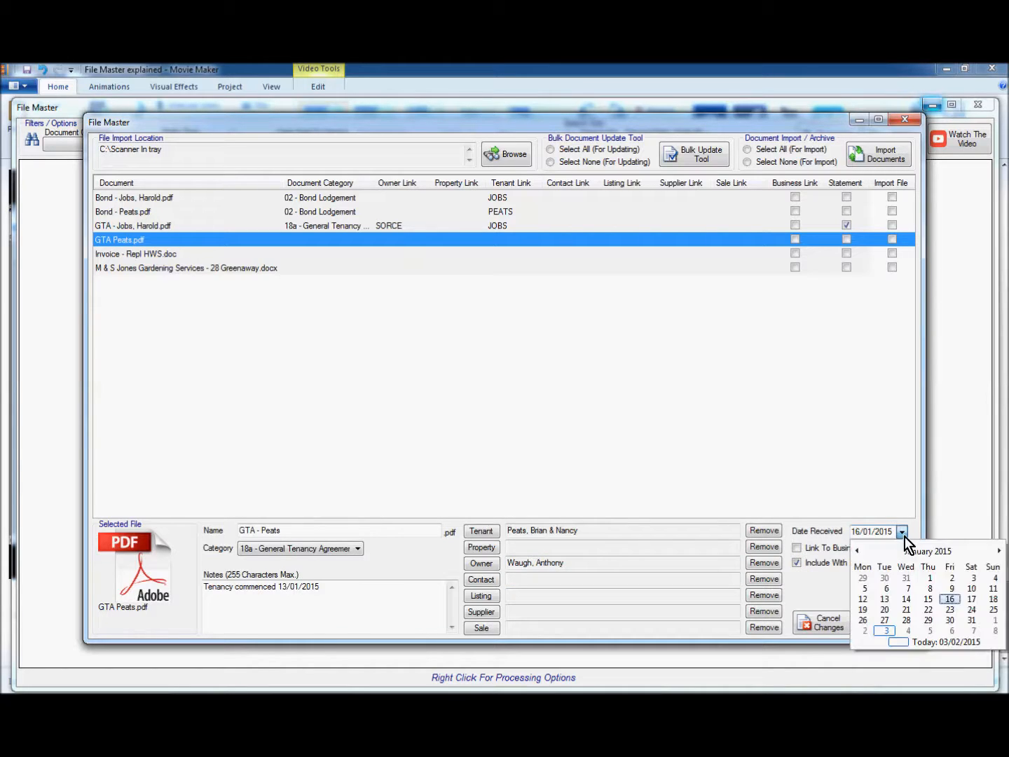
pyautogui.click(885, 599)
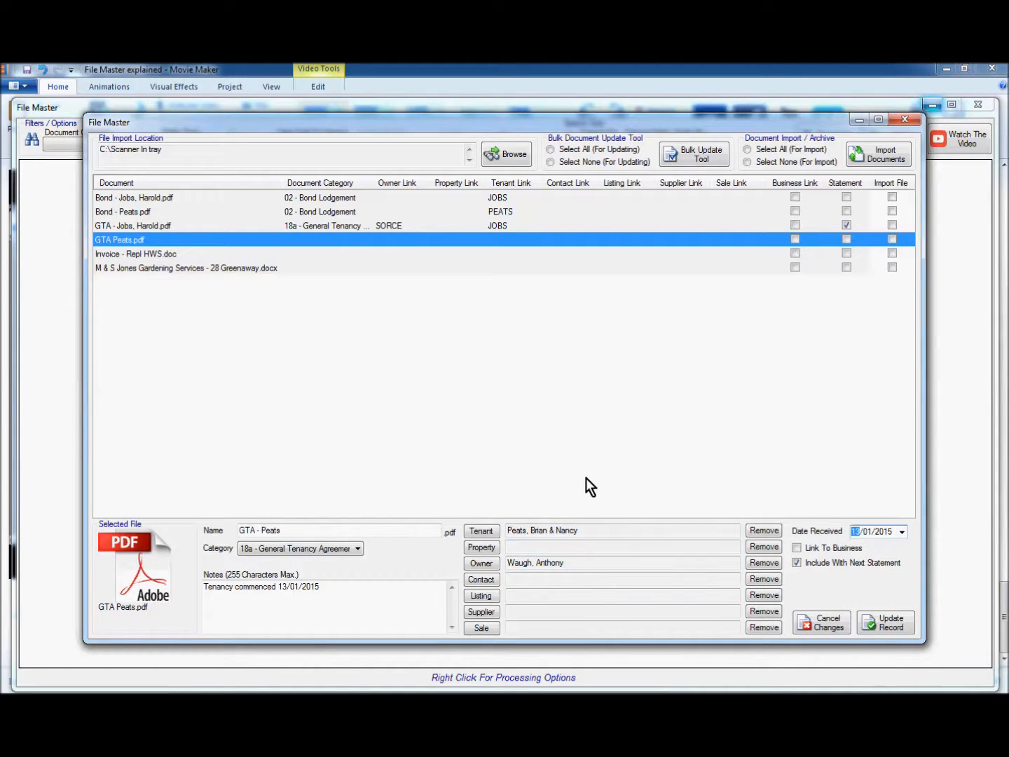
pyautogui.click(883, 624)
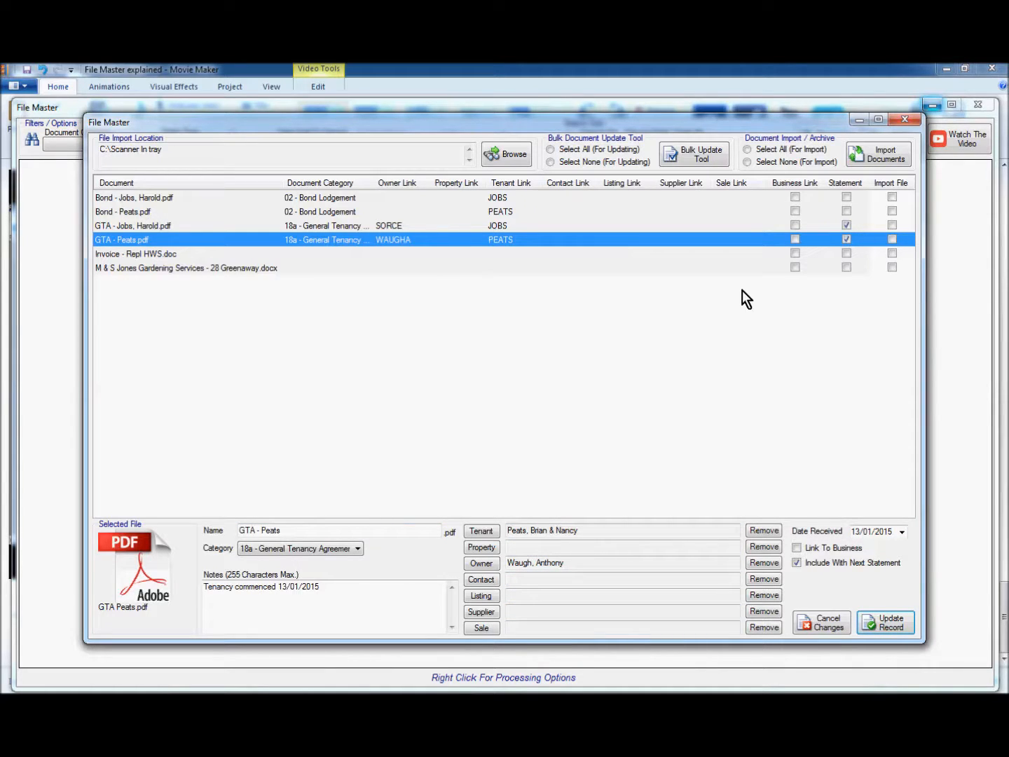
pyautogui.click(107, 255)
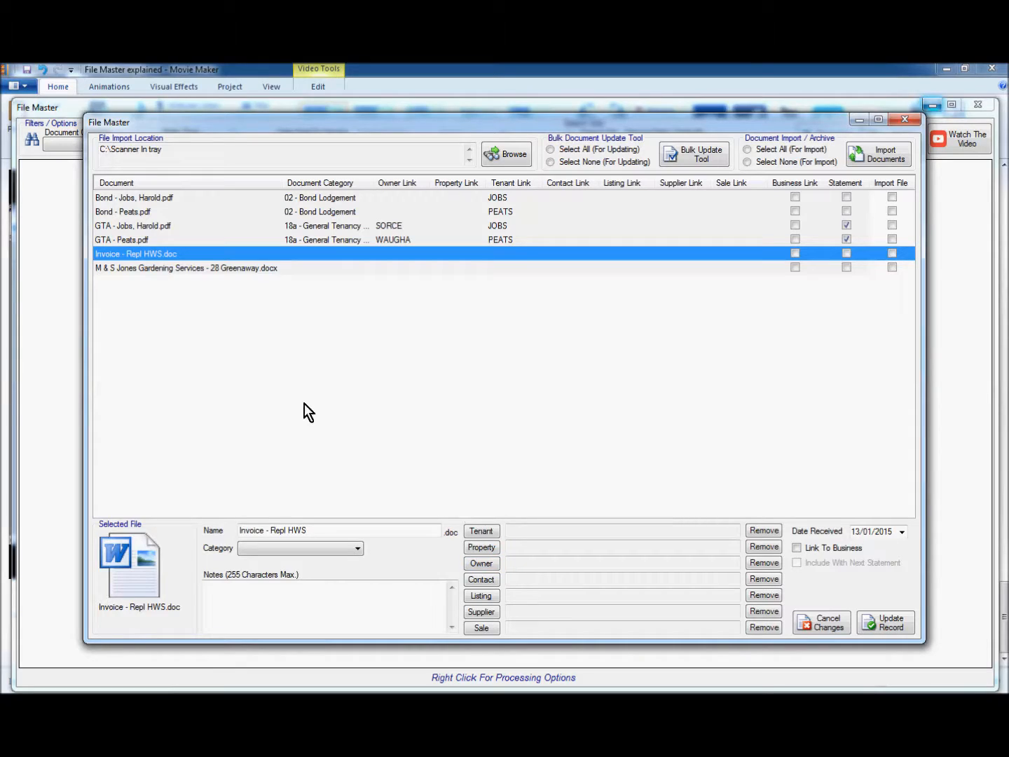
# Open Invoice - Repl HWS.doc in Word to check the $990.00 XYZ Plumbing invoice
pyautogui.doubleClick(154, 254)
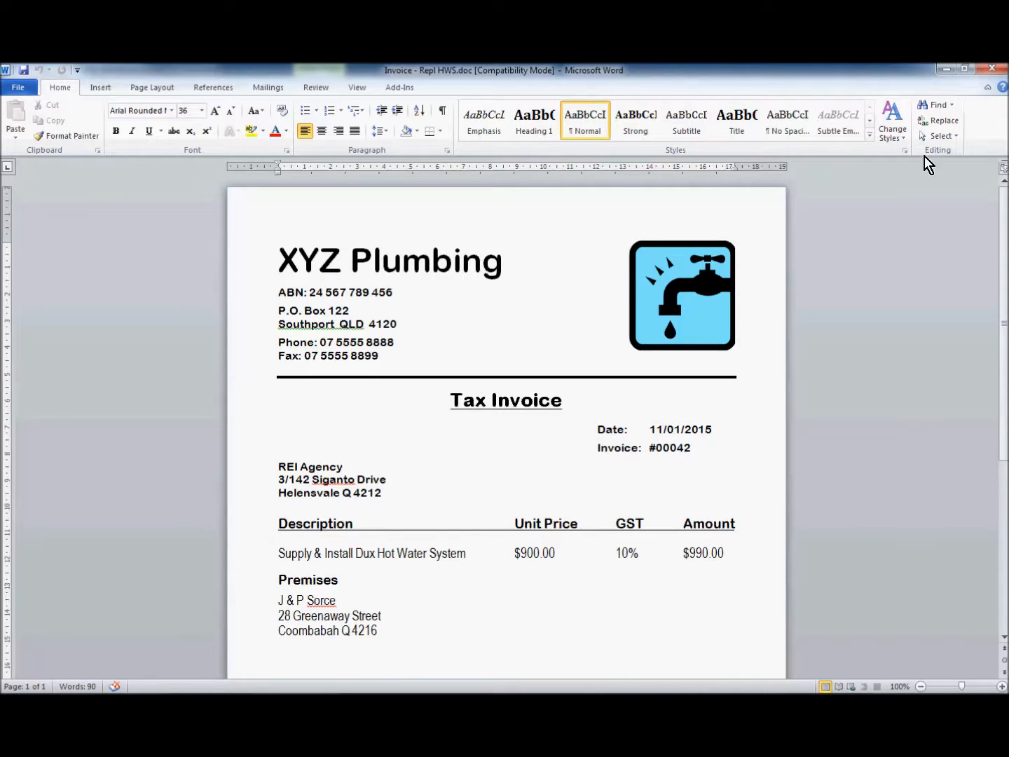
# Close the XYZ Plumbing hot water system invoice in Word after reviewing it
pyautogui.click(998, 71)
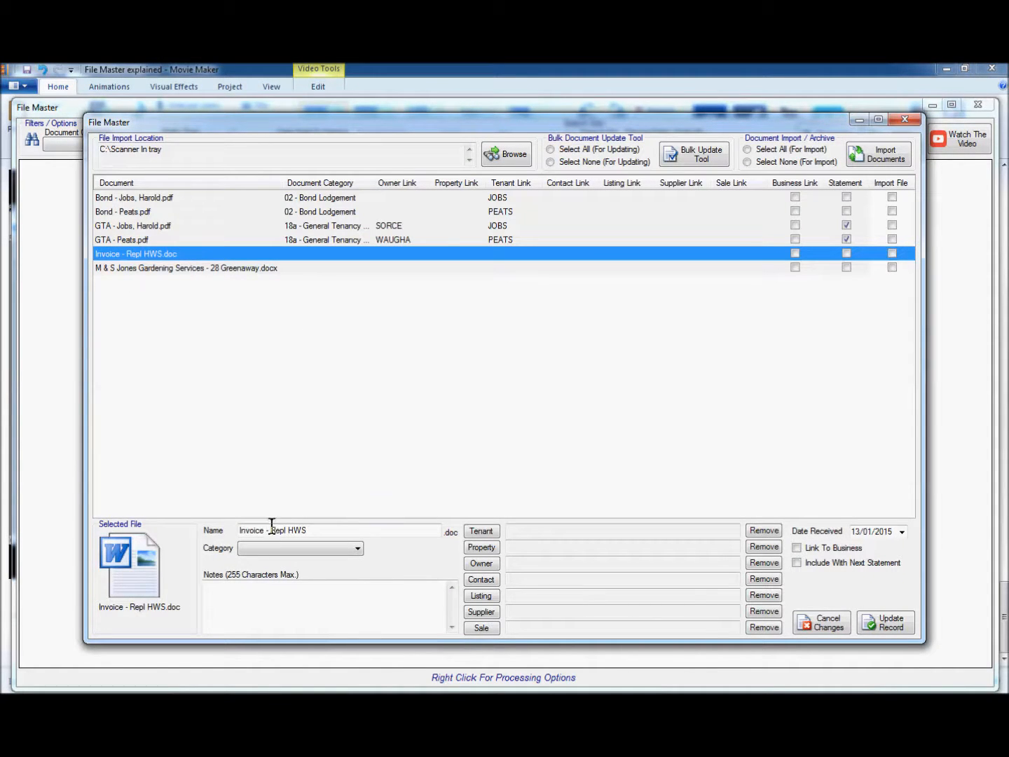
pyautogui.click(313, 531)
pyautogui.click(356, 551)
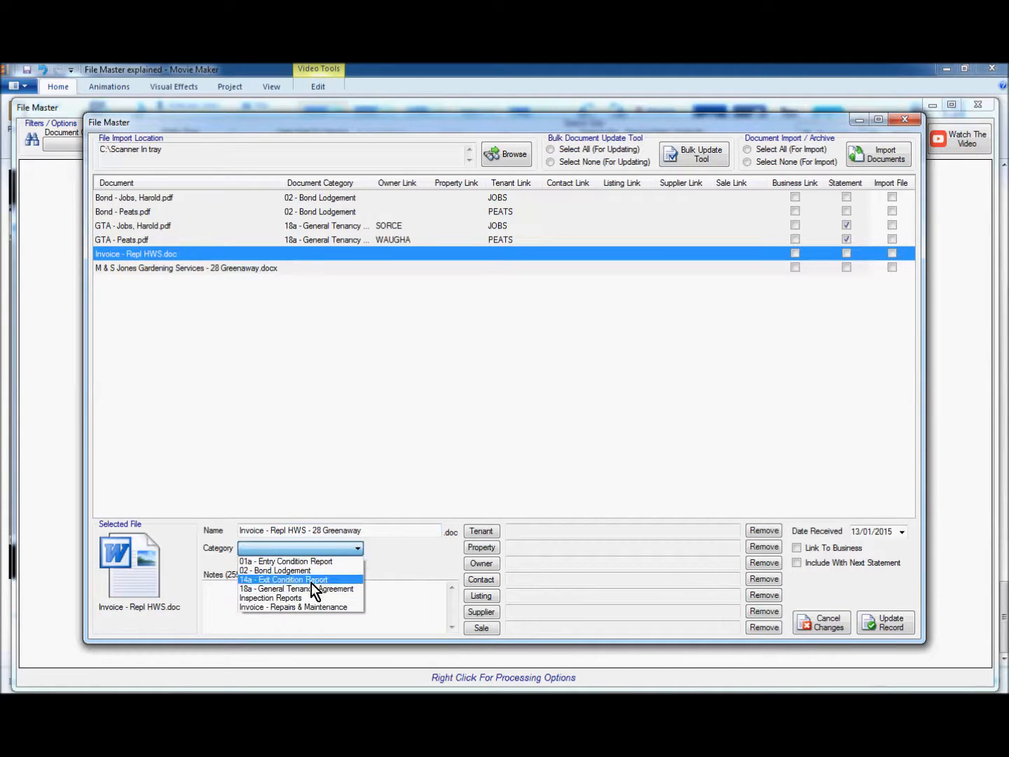
pyautogui.click(287, 608)
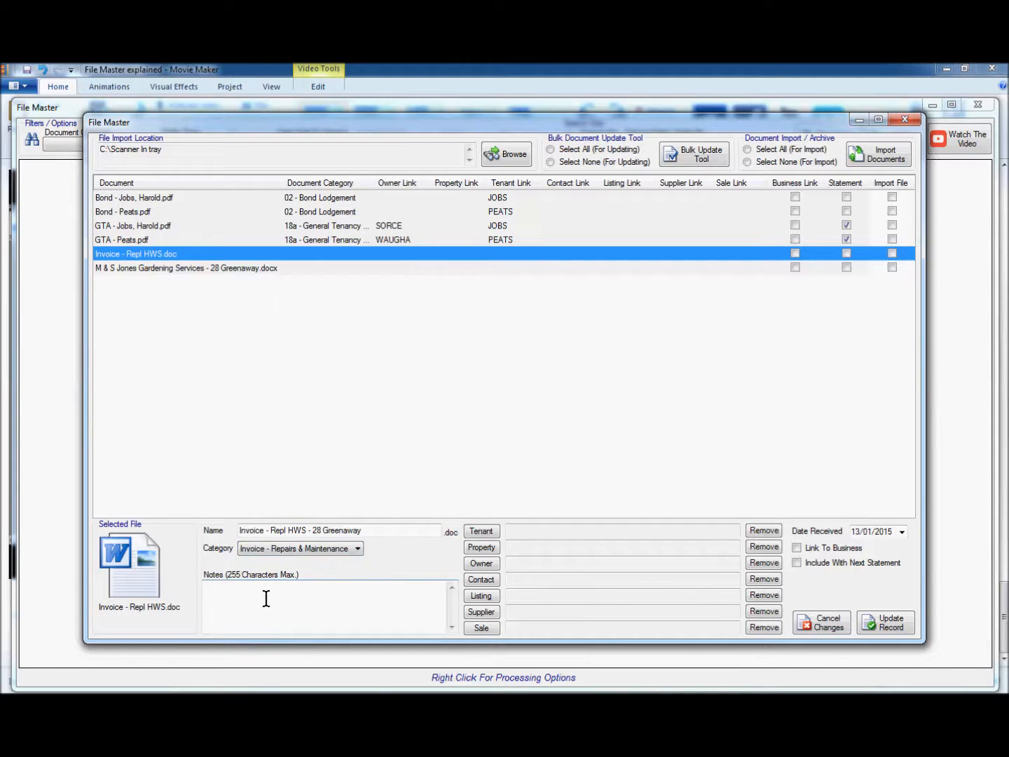
pyautogui.click(278, 591)
# Link the HWS invoice to the property's owner
pyautogui.click(482, 565)
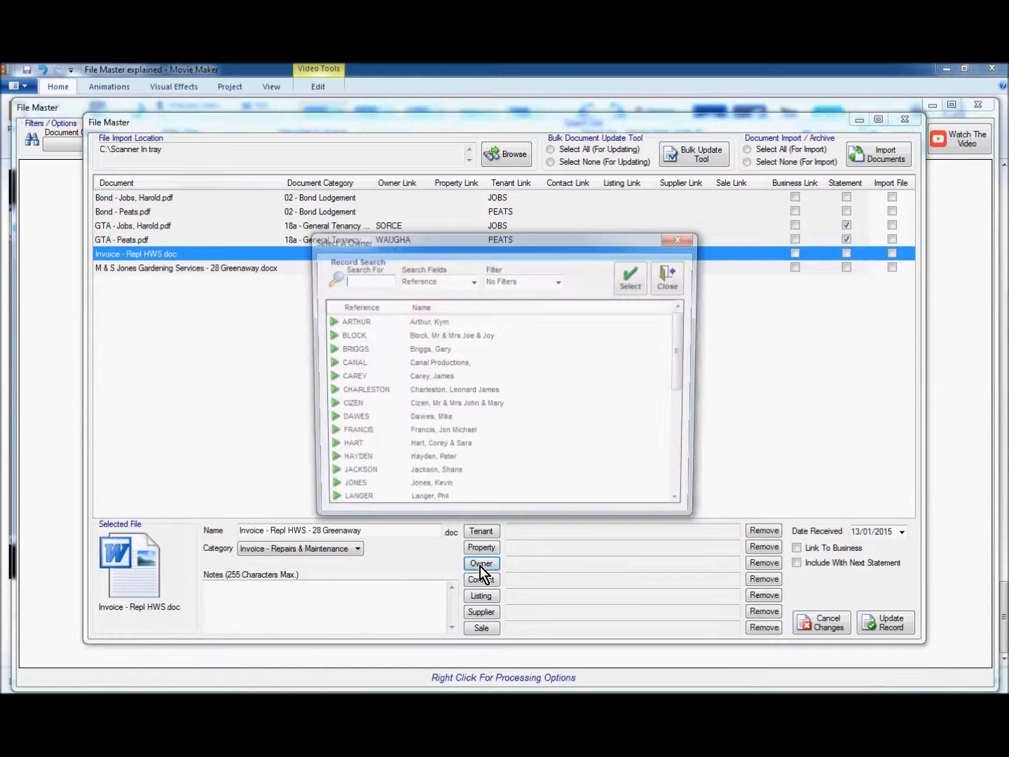
pyautogui.click(684, 488)
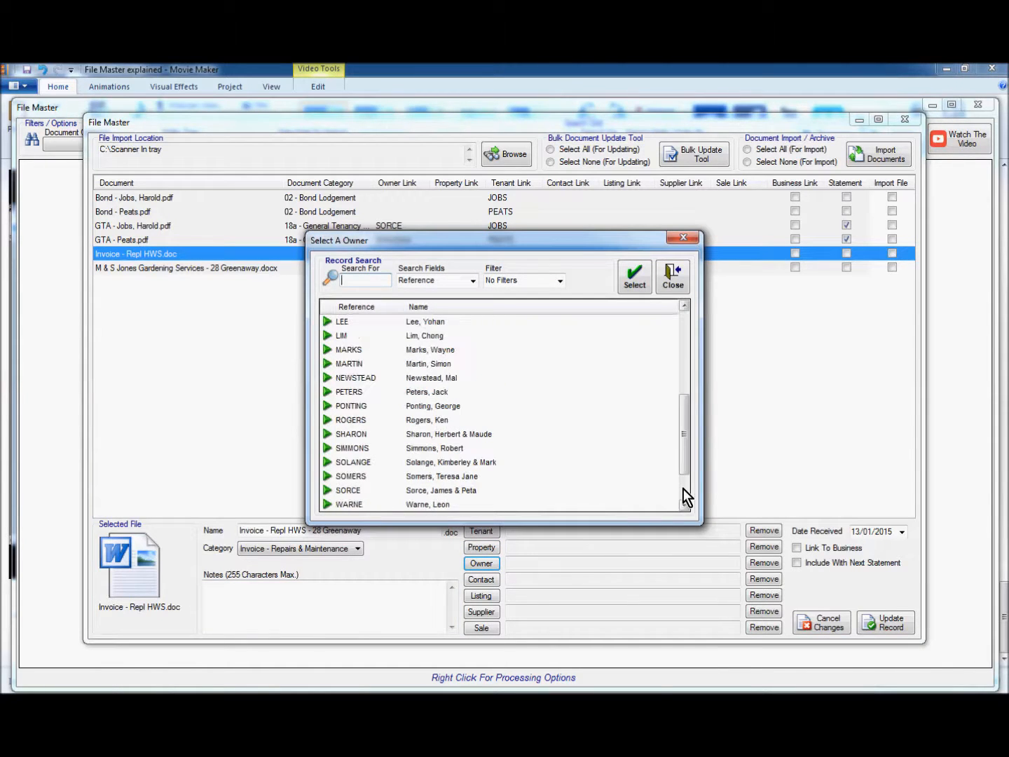
pyautogui.click(350, 492)
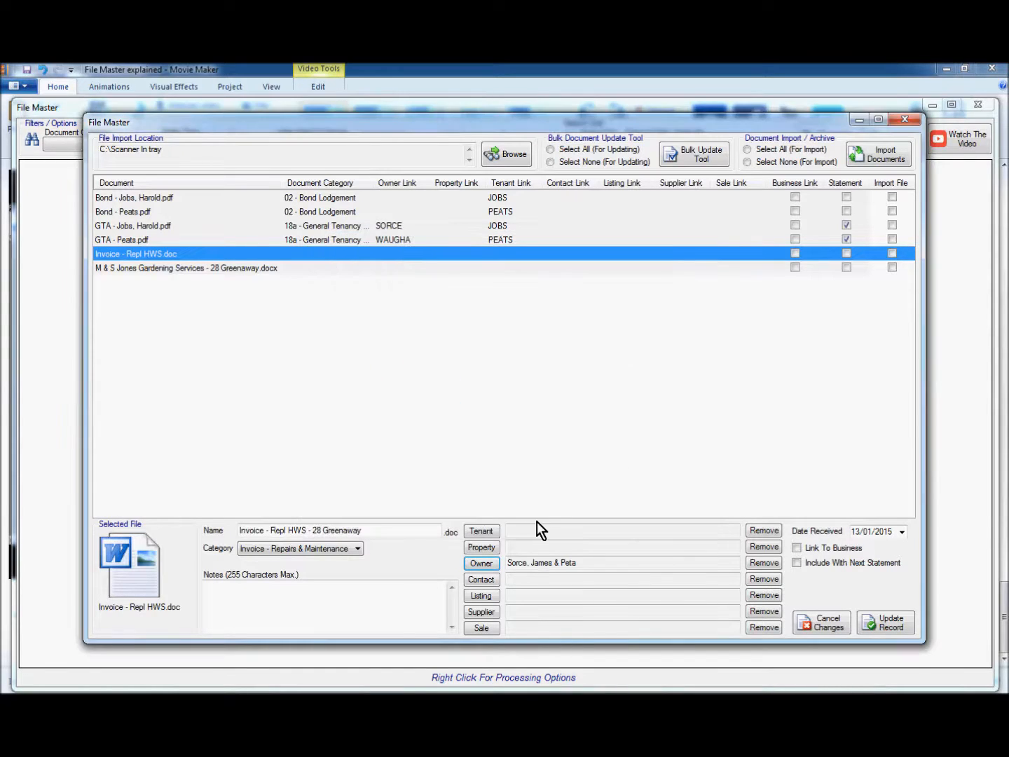
pyautogui.click(487, 616)
# Link supplier XYZ Plumbing Pty Ltd and set the received date to 11/01/2015
pyautogui.click(364, 378)
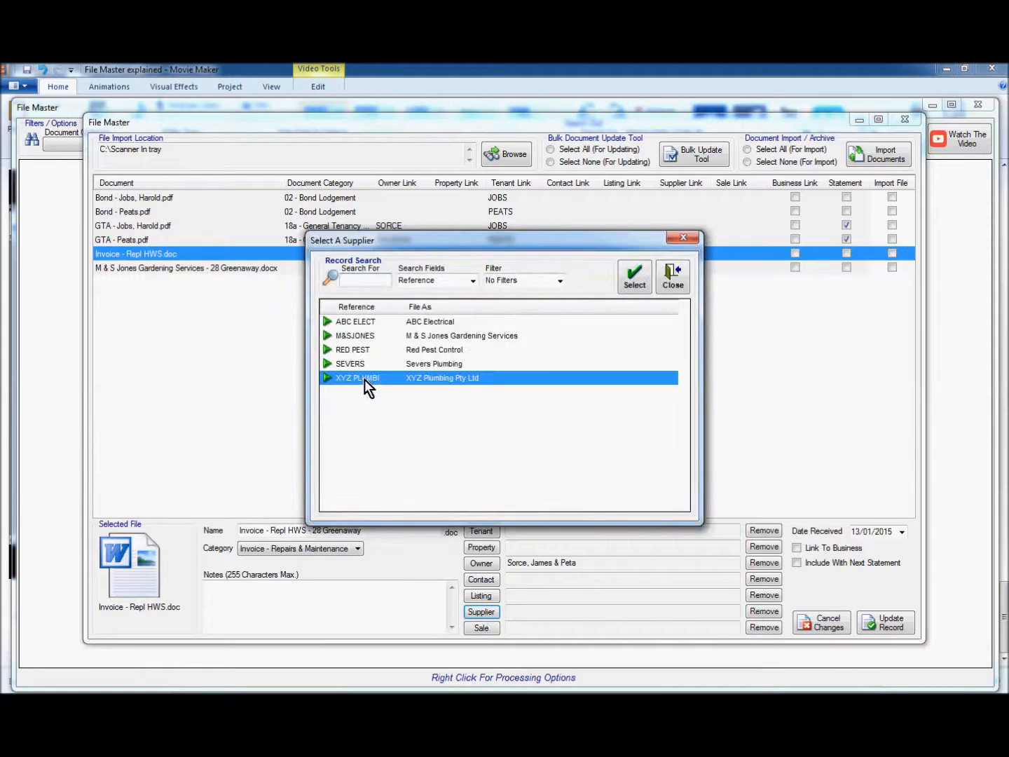
pyautogui.click(634, 277)
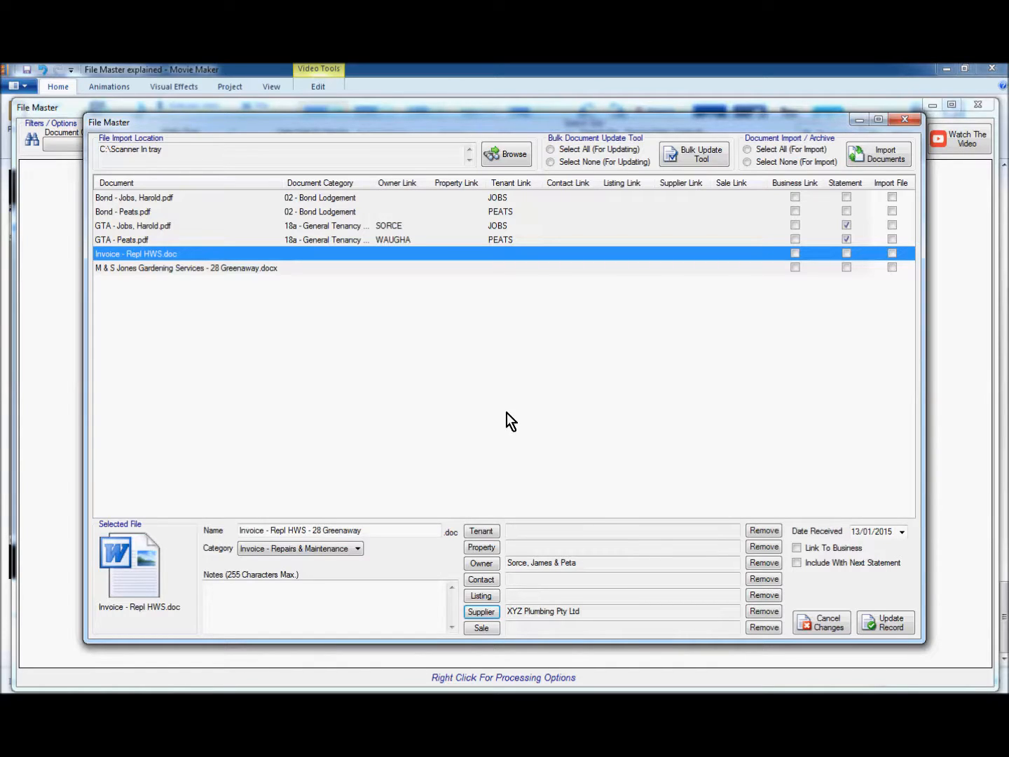
pyautogui.click(902, 532)
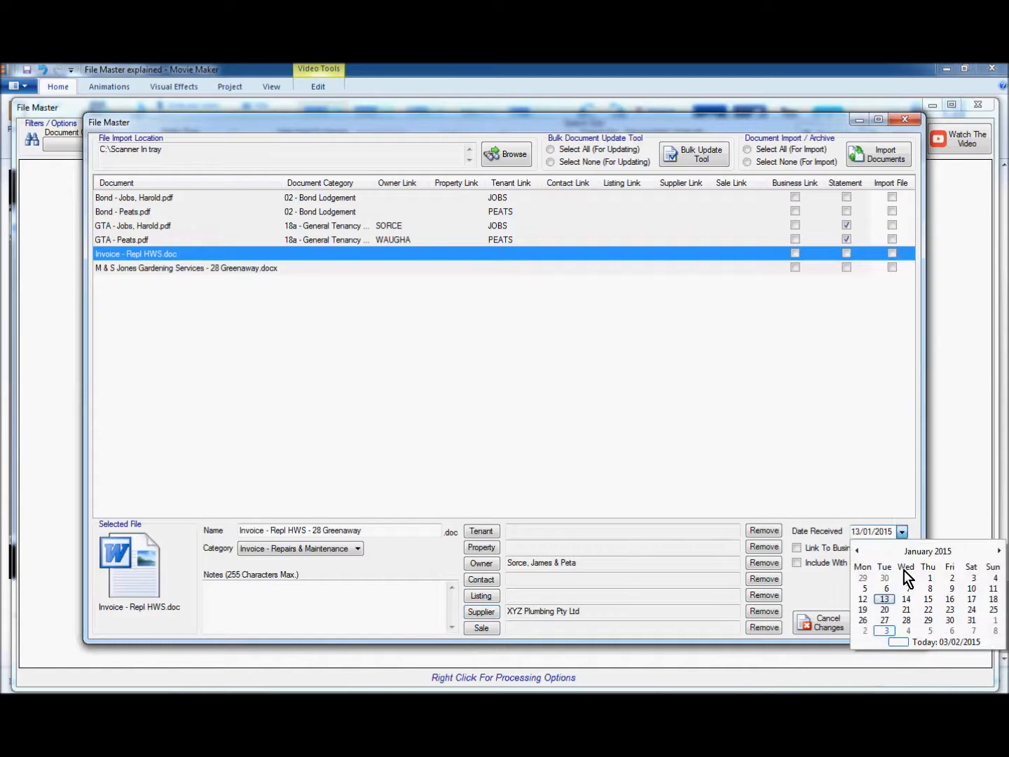
pyautogui.click(991, 591)
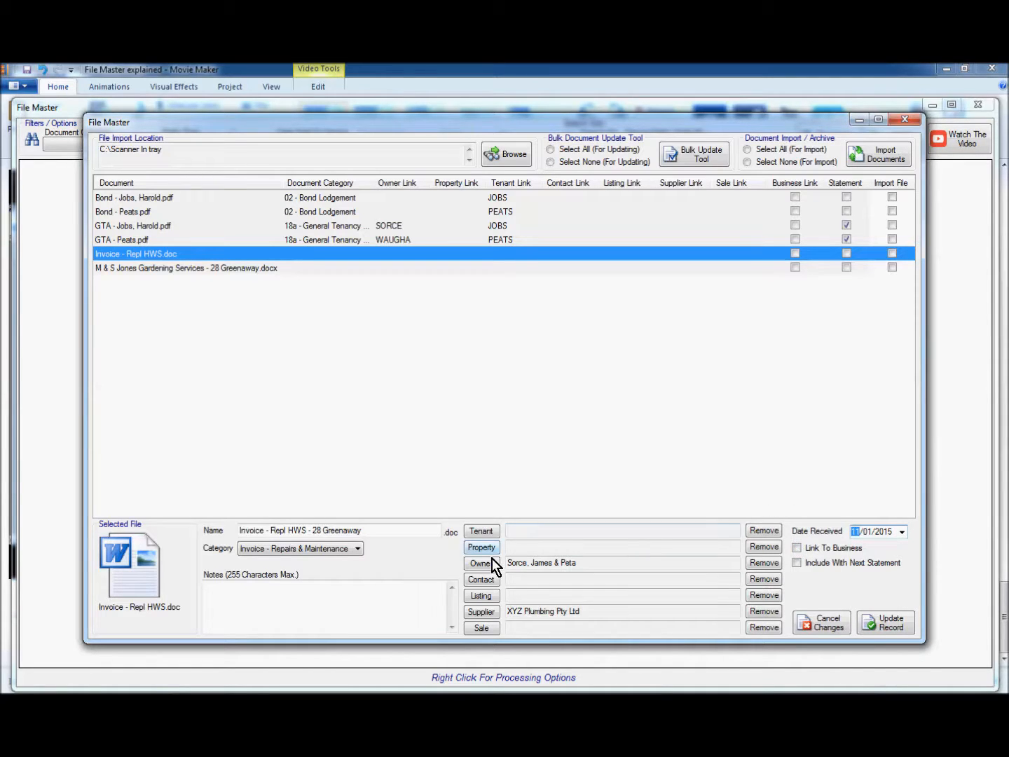
# Include the HWS invoice with the next statement and save its record
pyautogui.click(797, 564)
pyautogui.click(890, 628)
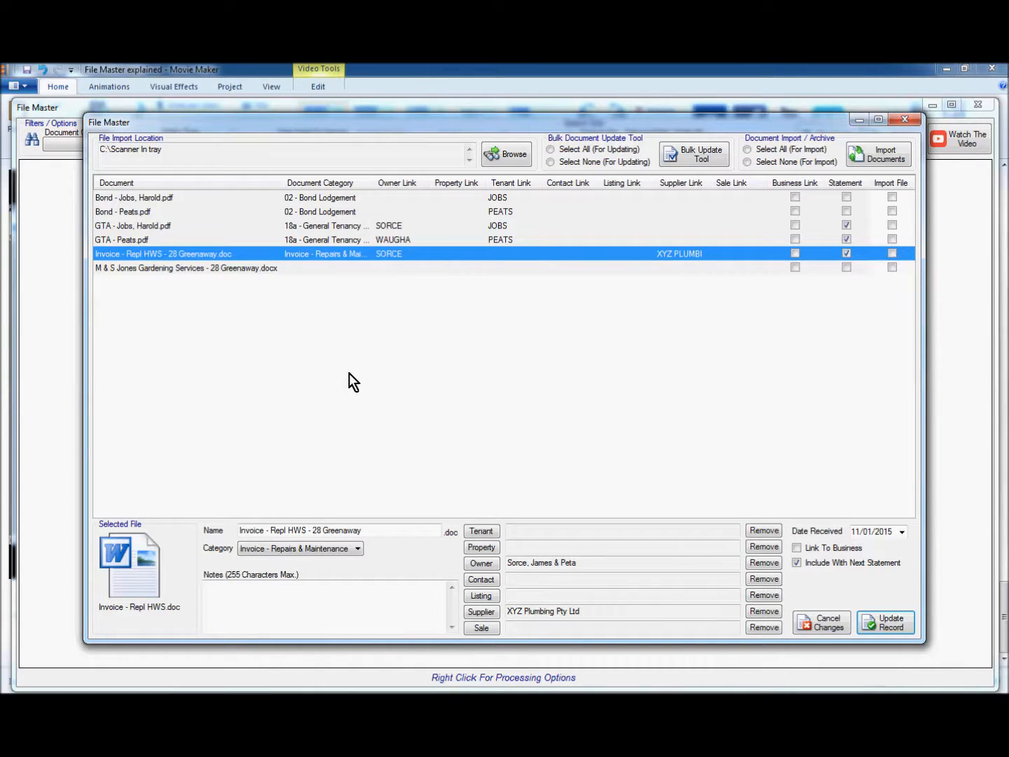
pyautogui.click(136, 268)
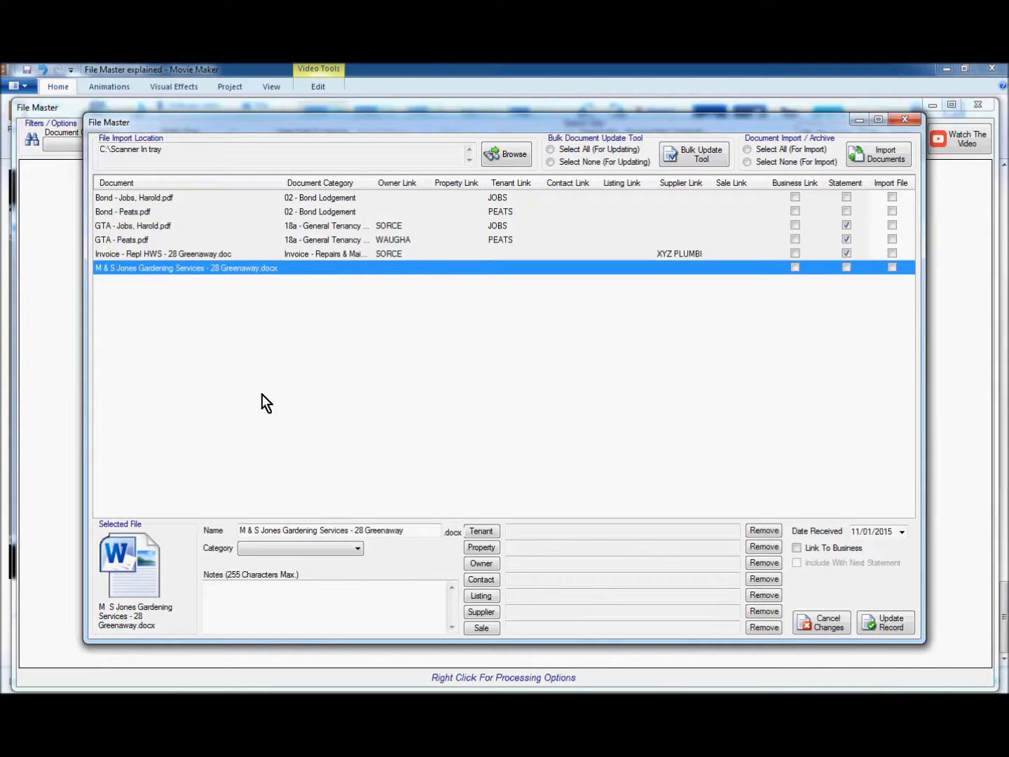
# Categorise the gardening invoice as Invoice - Repairs & Maintenance and link its owner
pyautogui.click(268, 548)
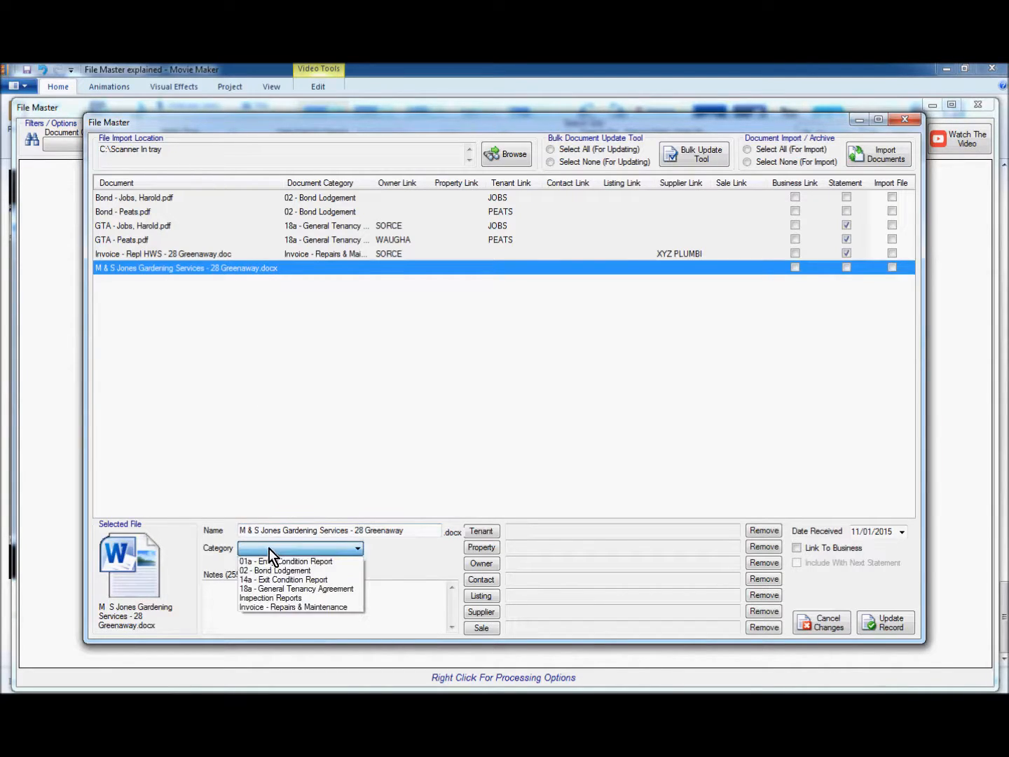
pyautogui.click(289, 608)
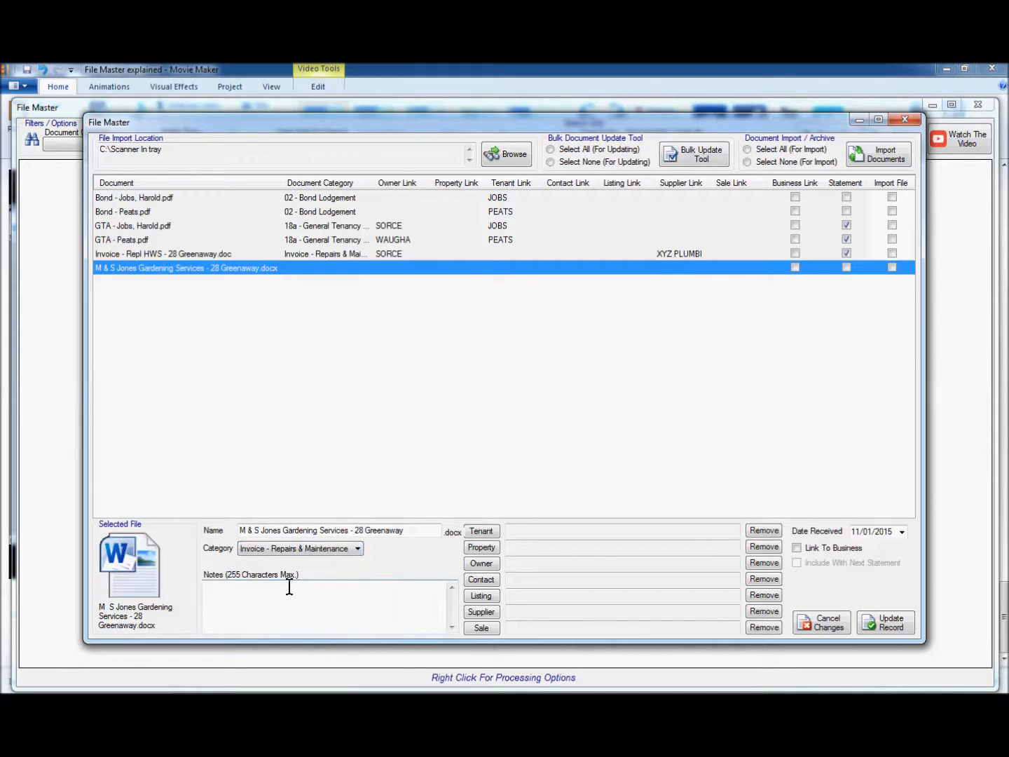
pyautogui.click(471, 564)
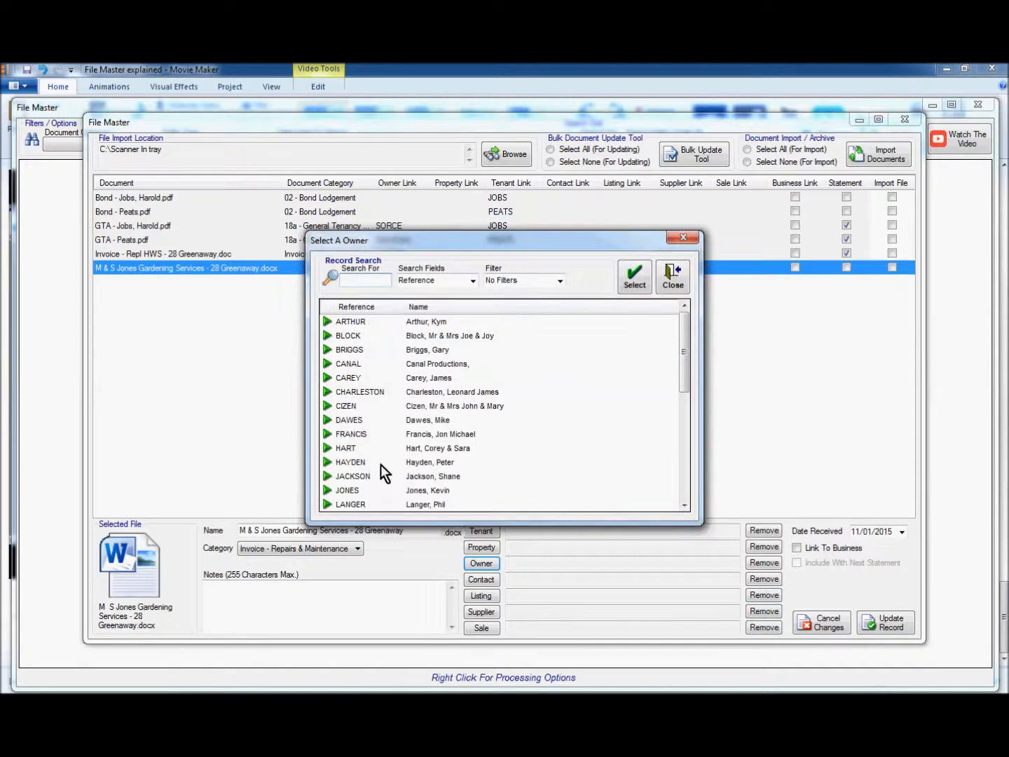
pyautogui.click(685, 493)
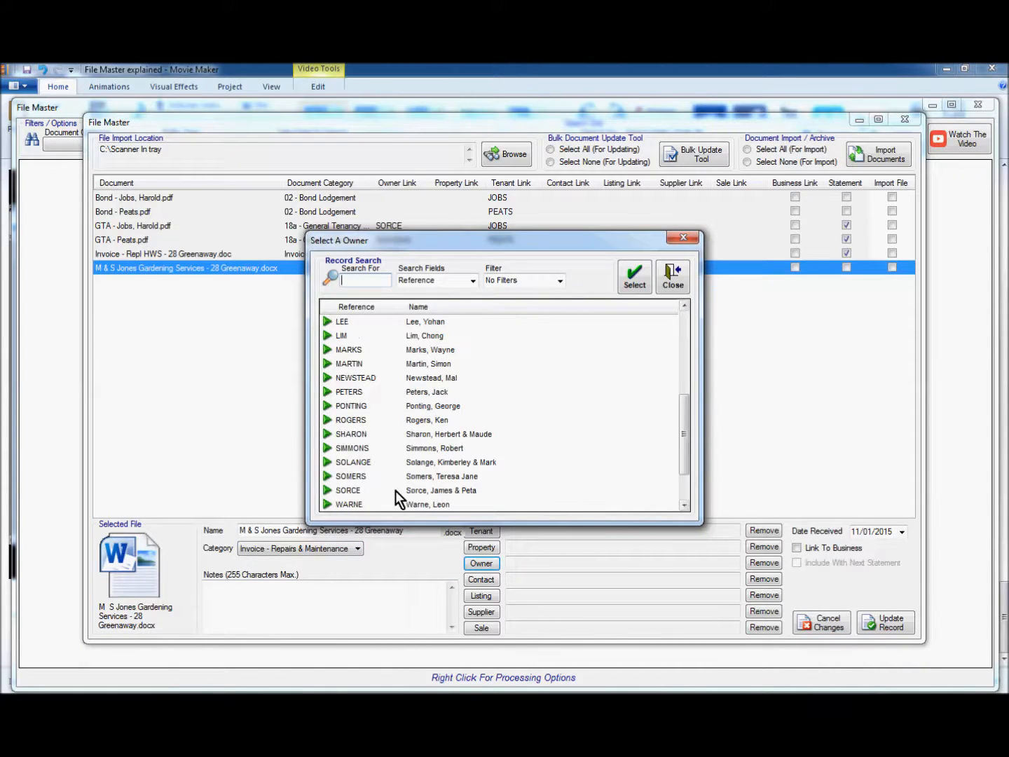
pyautogui.click(354, 494)
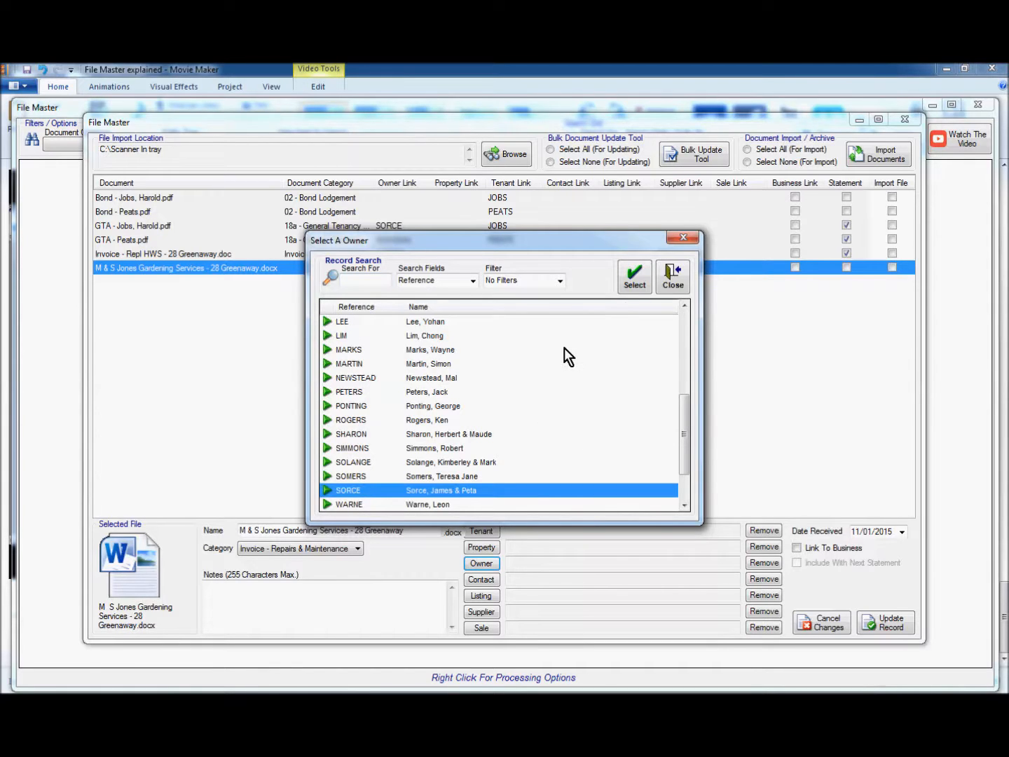
pyautogui.click(635, 284)
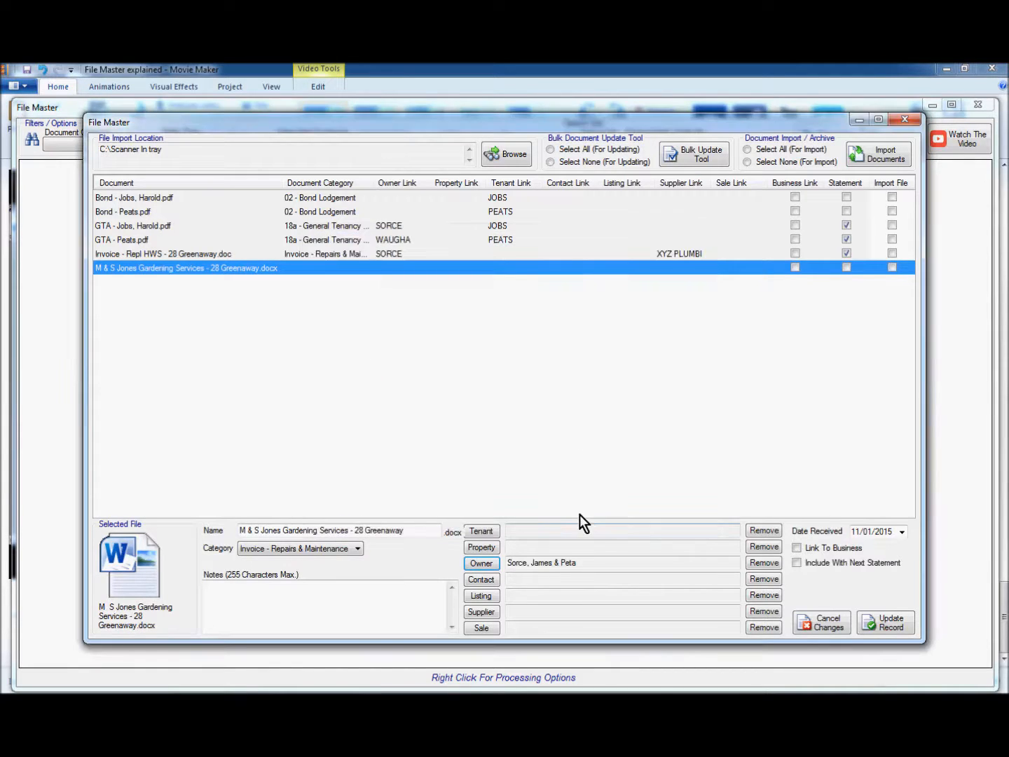
# Link supplier M & S Jones Gardening Services, include it with the next statement, and save
pyautogui.click(484, 611)
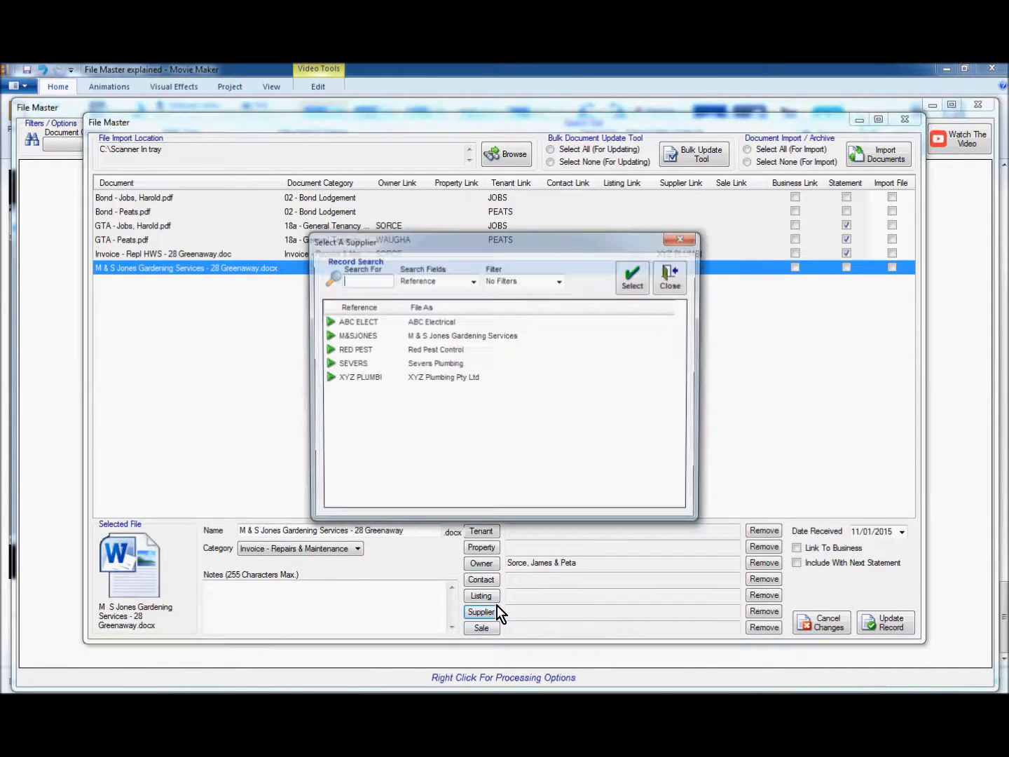
pyautogui.click(357, 337)
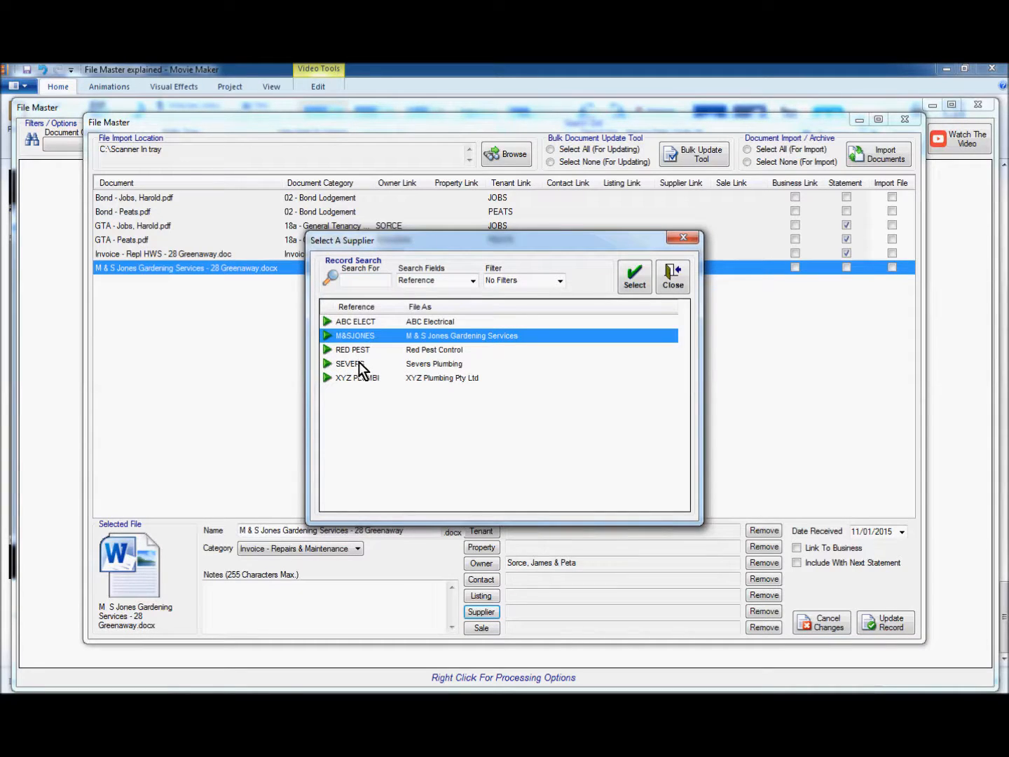
pyautogui.click(632, 282)
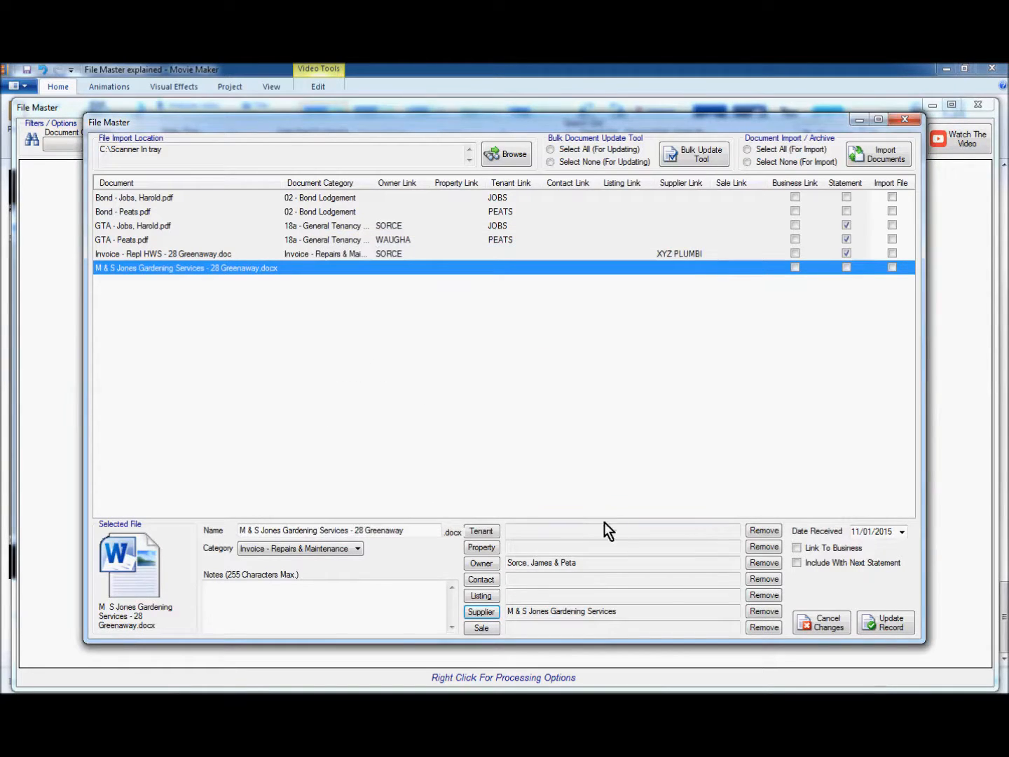
pyautogui.click(798, 565)
pyautogui.click(887, 624)
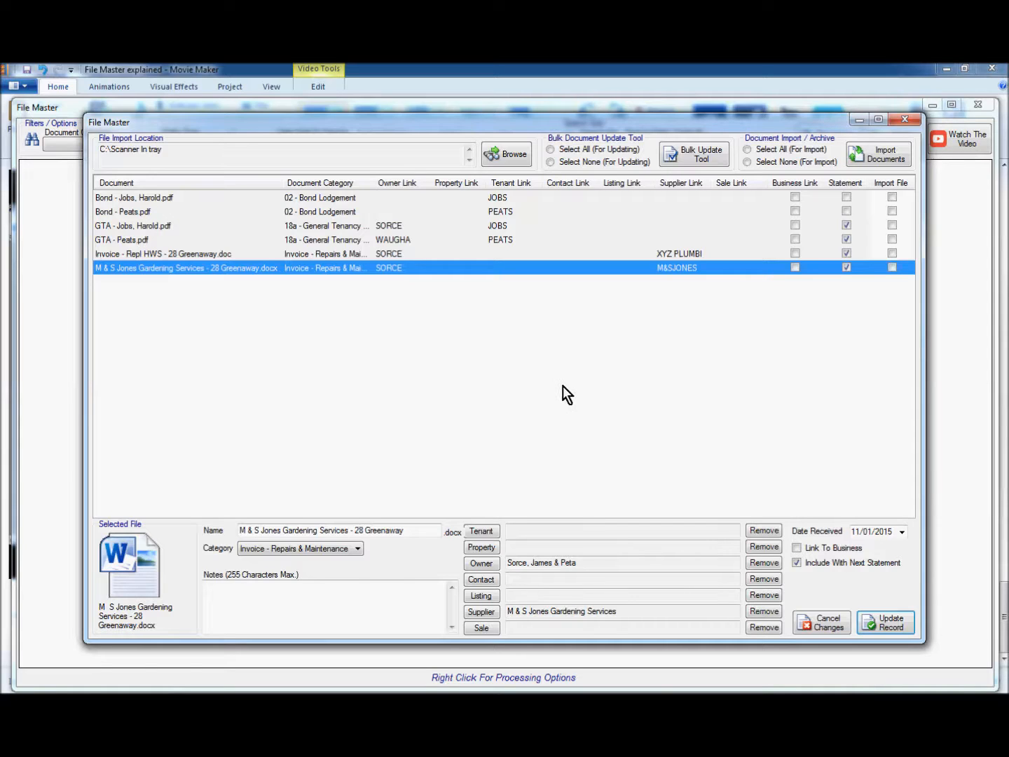
pyautogui.click(155, 254)
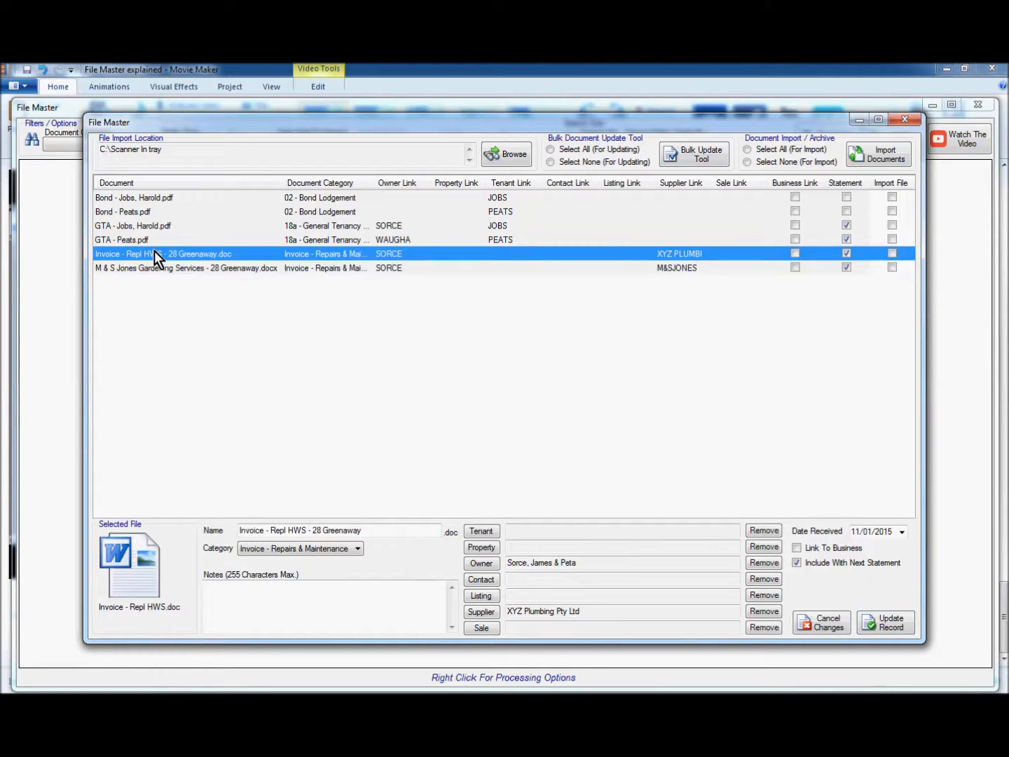
pyautogui.click(145, 241)
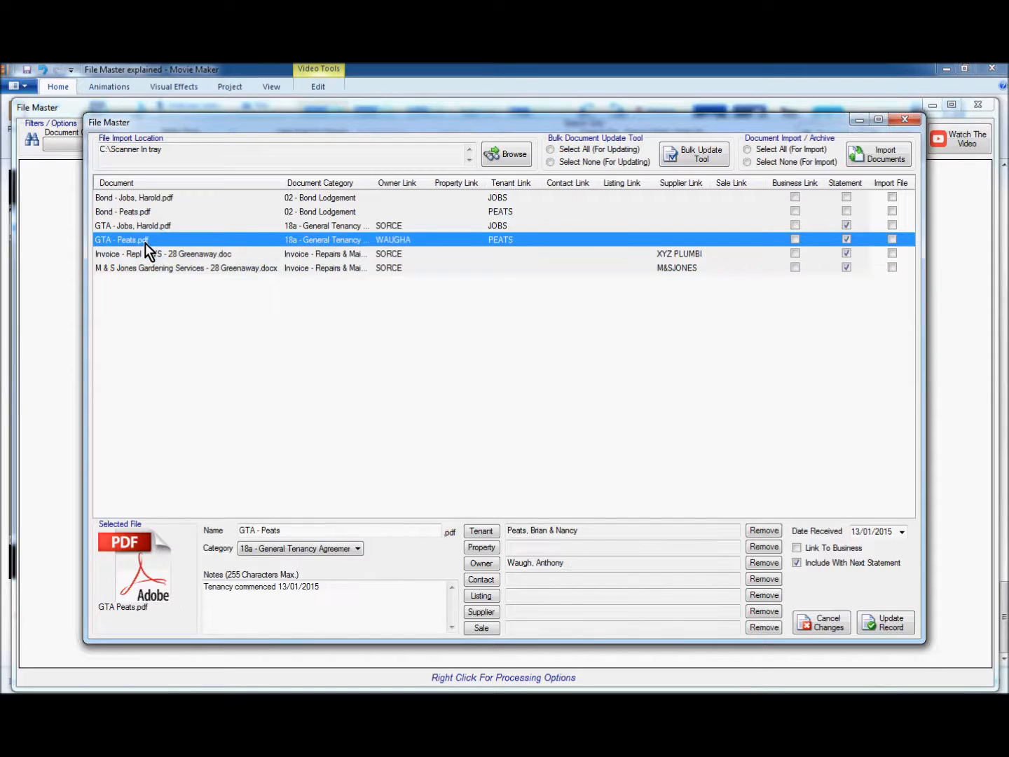
pyautogui.click(143, 227)
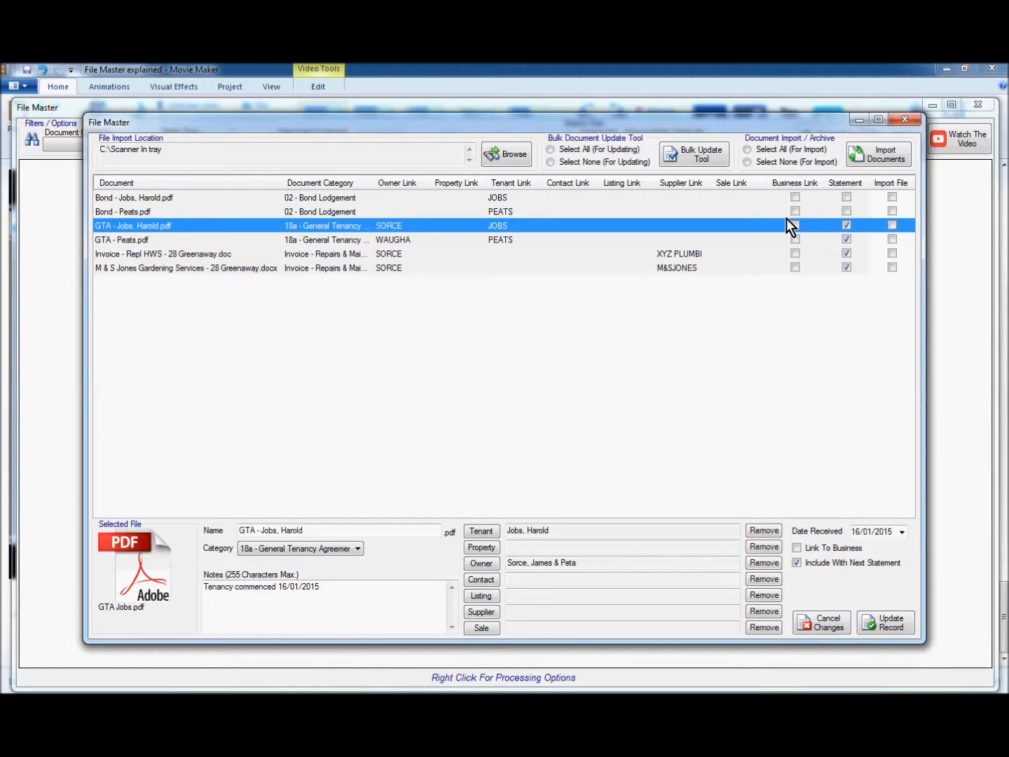
pyautogui.click(768, 149)
# Tick the six filed documents for import, import them, and dismiss the success message
pyautogui.click(891, 198)
pyautogui.click(891, 211)
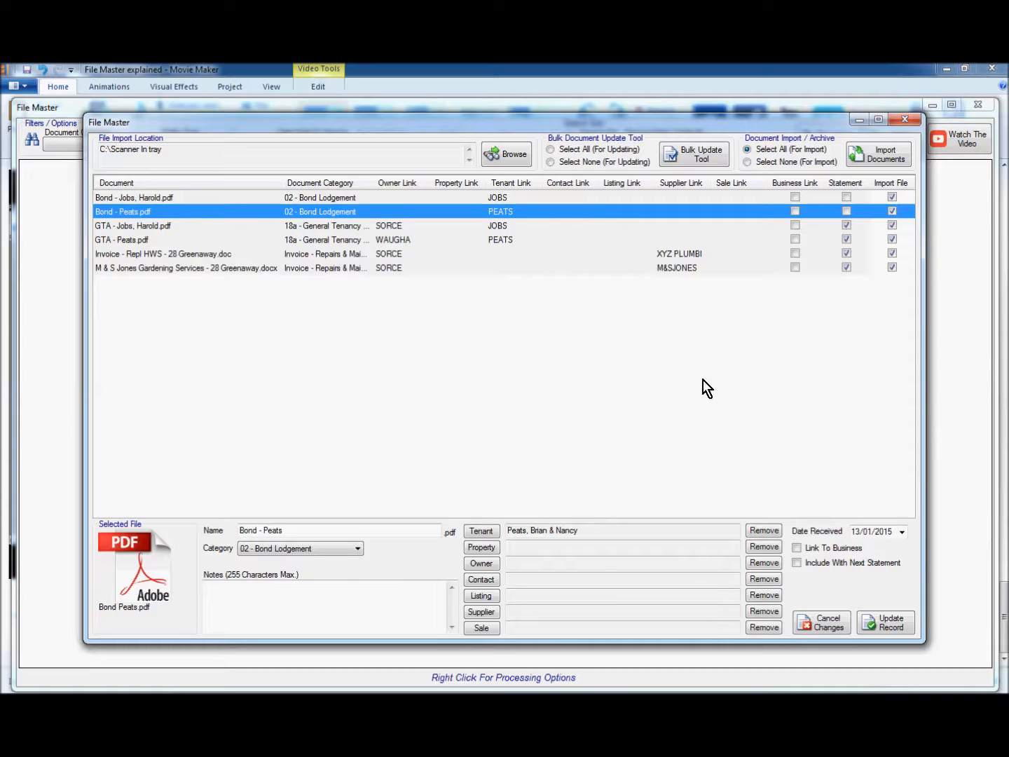
pyautogui.click(880, 156)
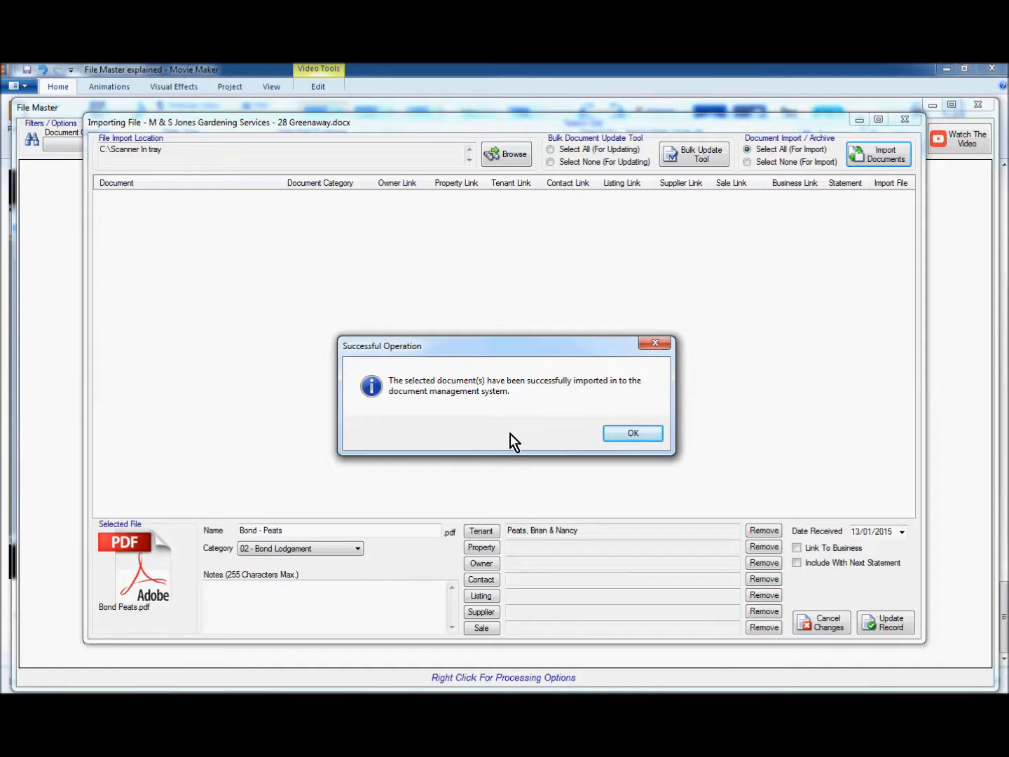
pyautogui.click(631, 432)
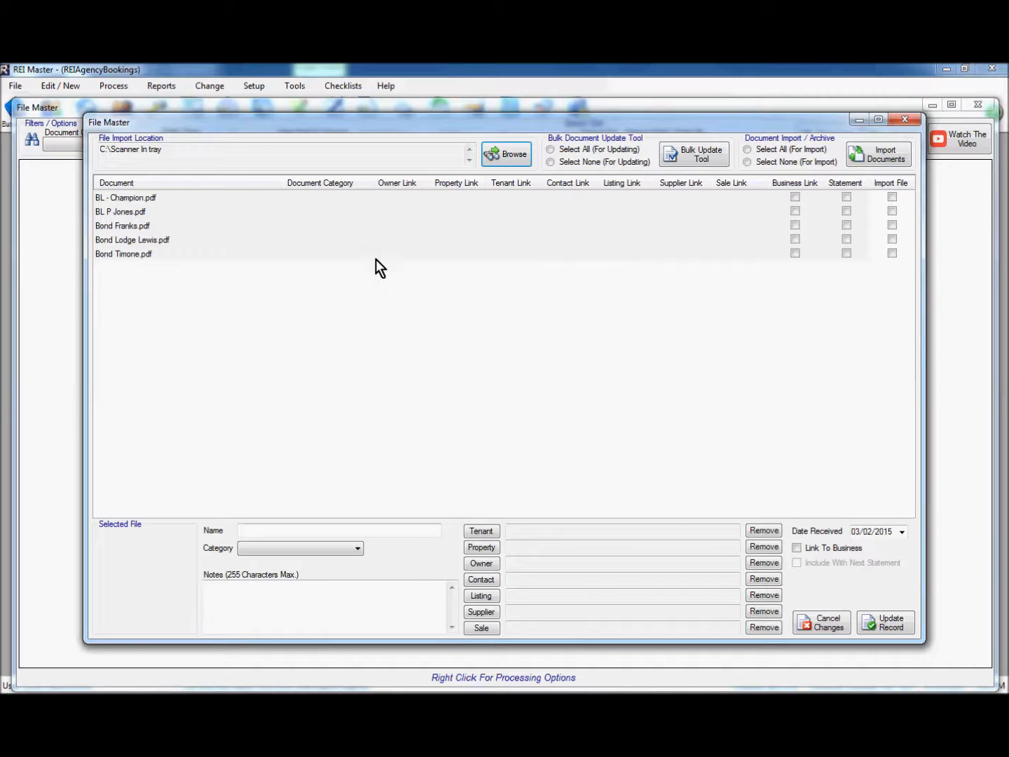
# Mark all five scanned bond PDFs for bulk updating
pyautogui.click(552, 149)
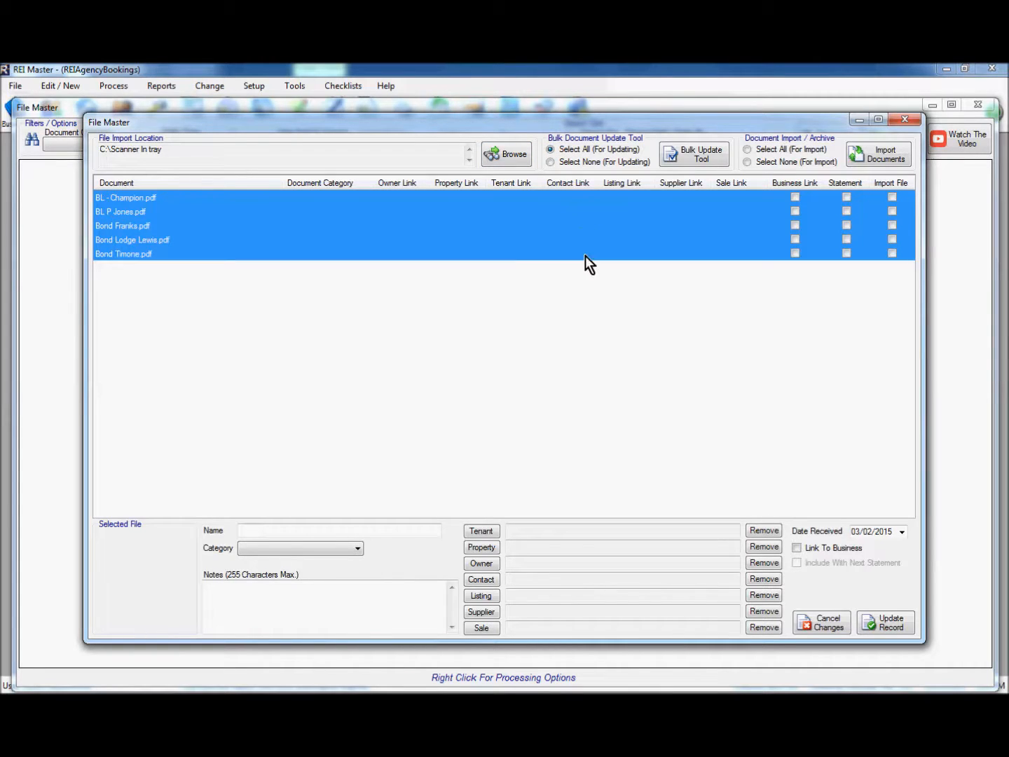
# Bulk-set the bond PDFs to 02 - Bond Lodgement, received 30/01/2015, noted 'Forwarded to RTA with payment on 30/01/2015'
pyautogui.click(696, 160)
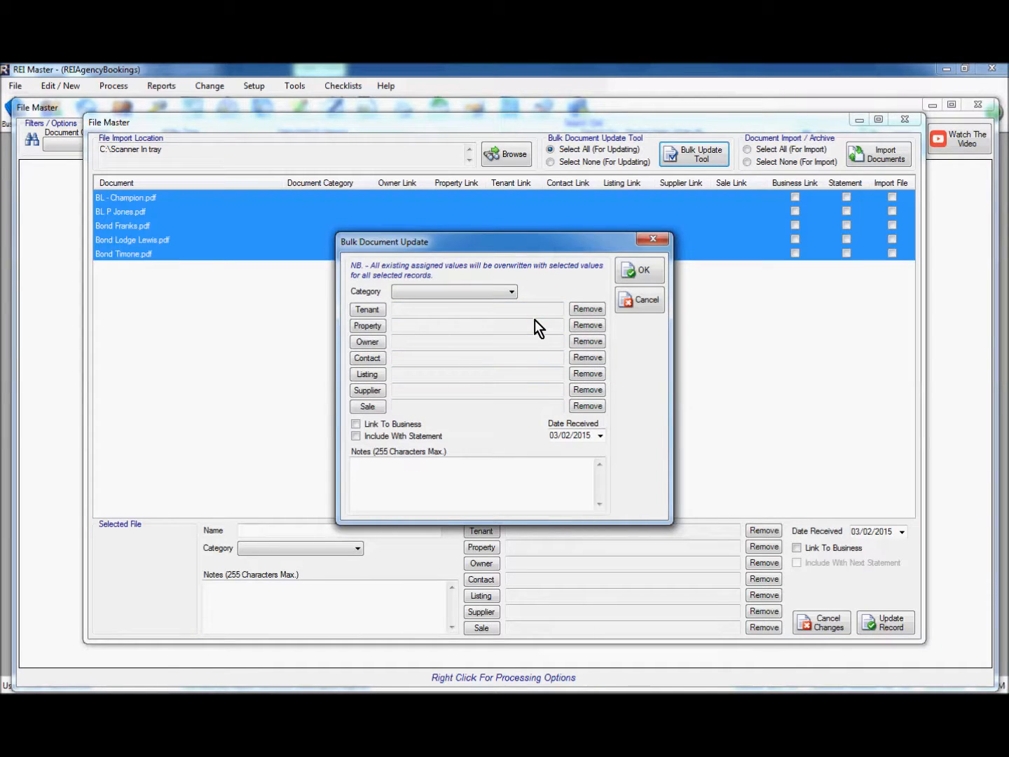
pyautogui.click(457, 294)
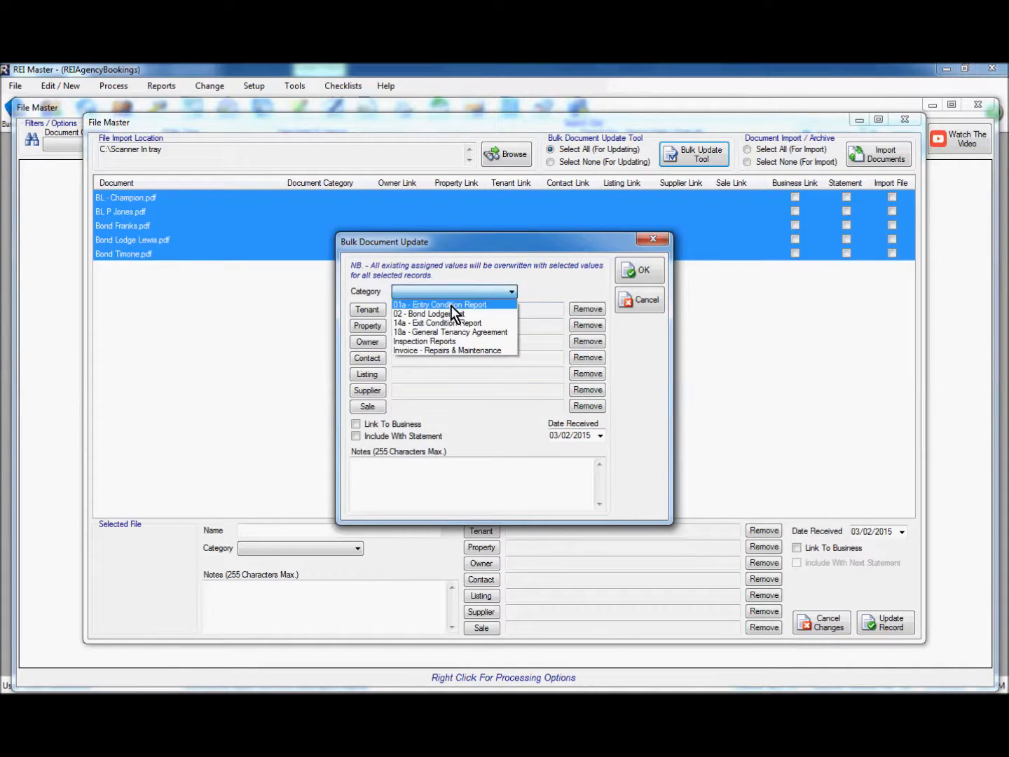
pyautogui.click(448, 314)
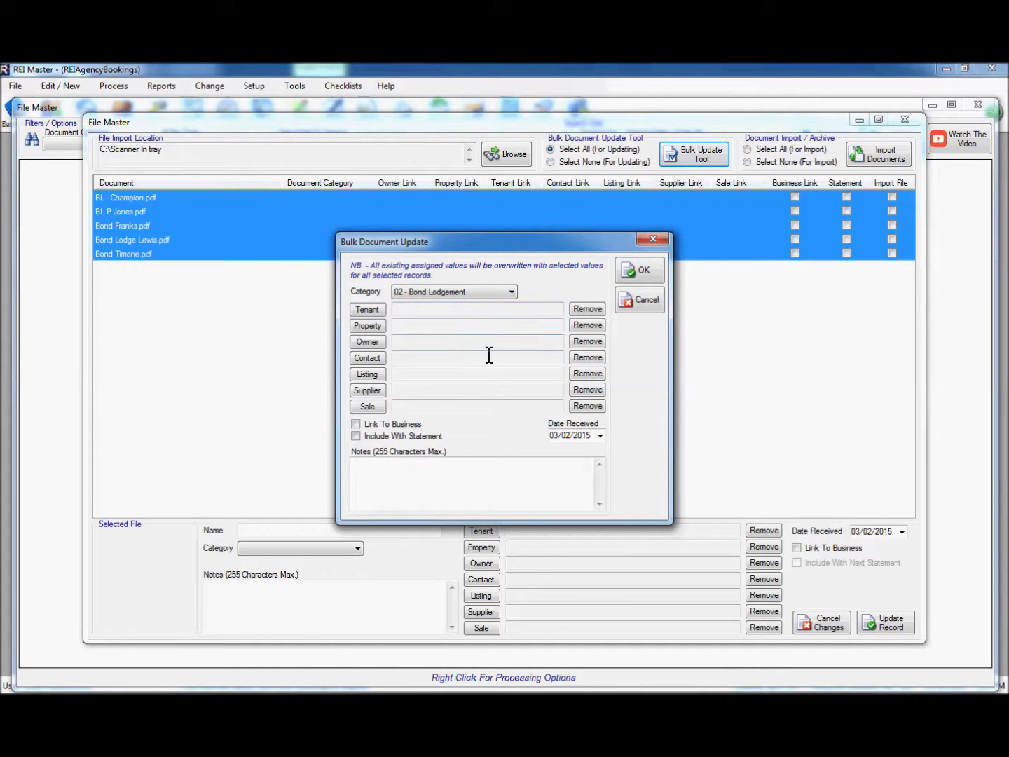
pyautogui.click(599, 436)
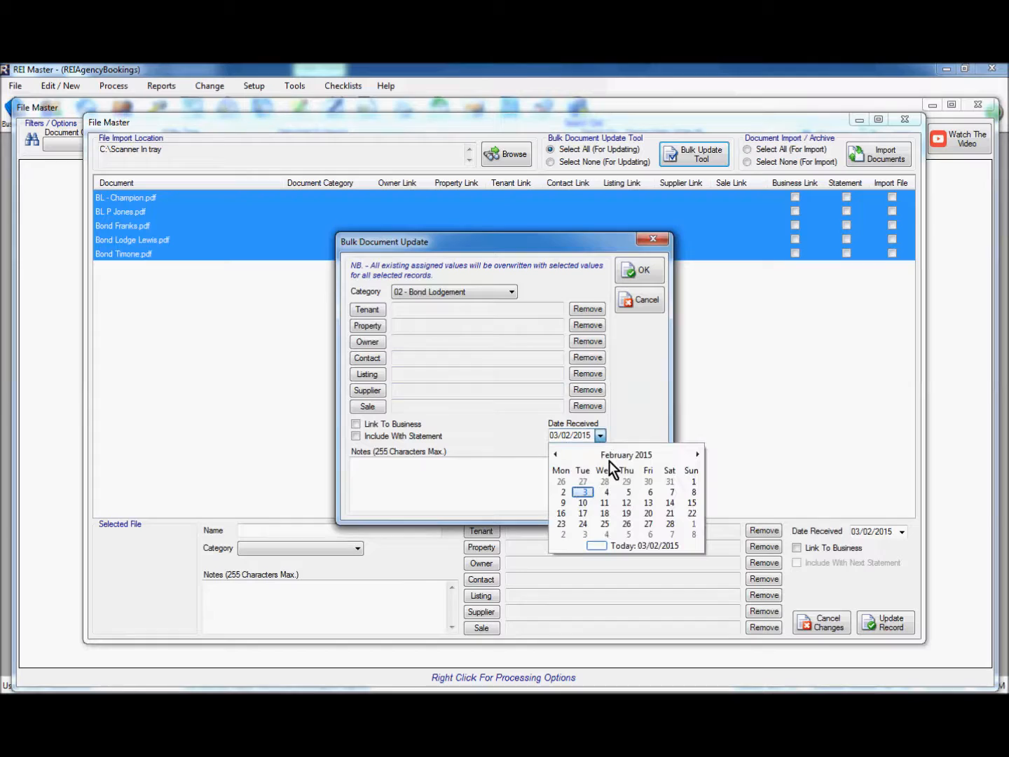
pyautogui.click(646, 484)
pyautogui.click(420, 470)
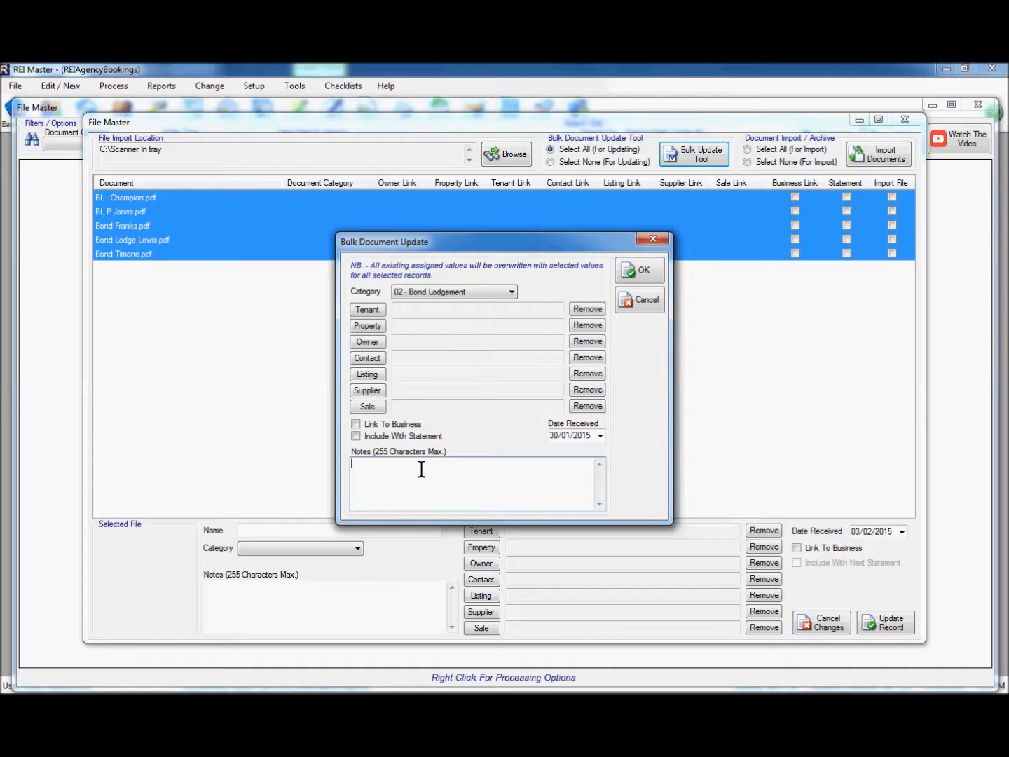
pyautogui.write('Forwarded to RTA with payment on 30/01/2015')
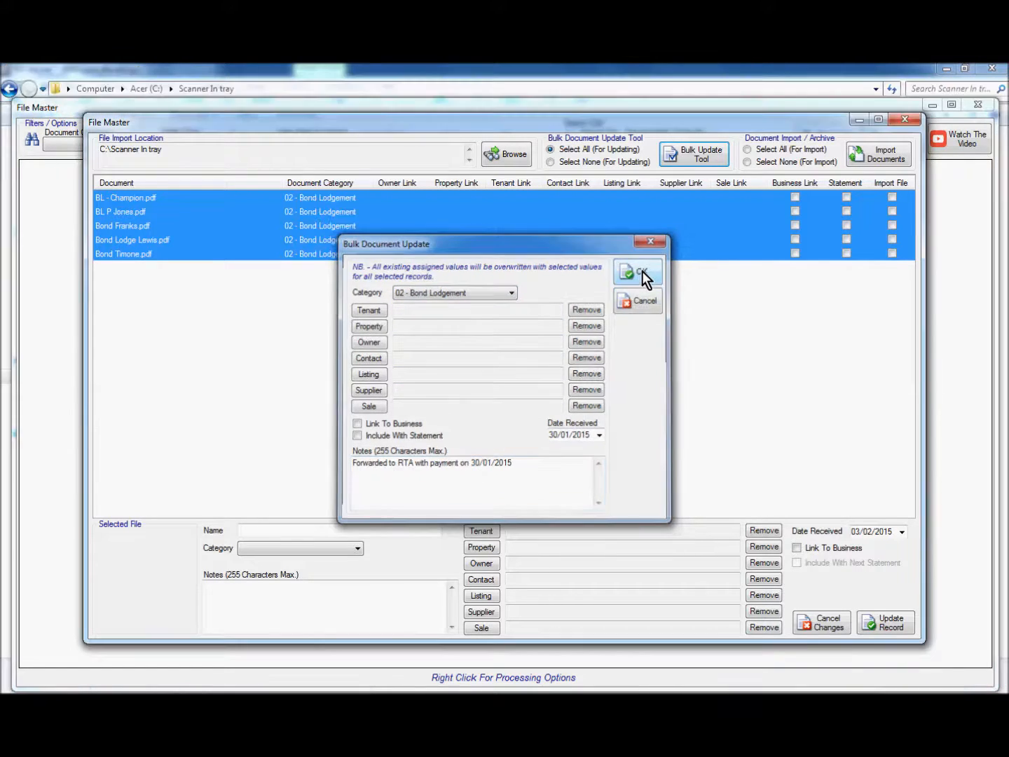
pyautogui.click(641, 271)
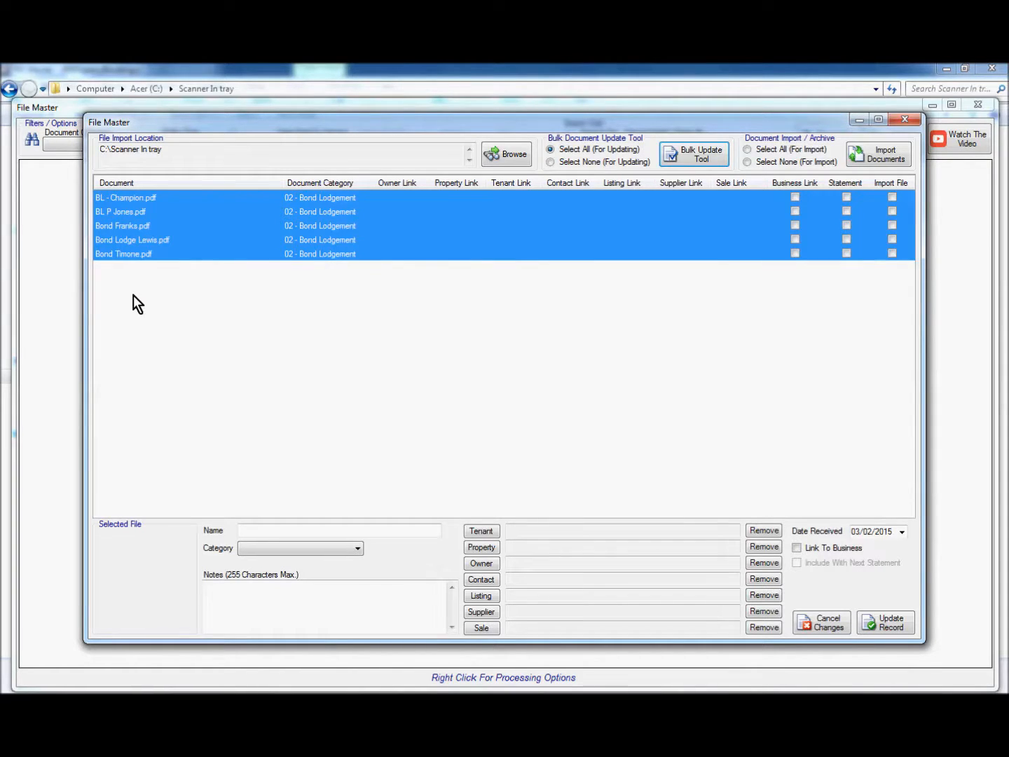
pyautogui.click(130, 198)
pyautogui.click(140, 211)
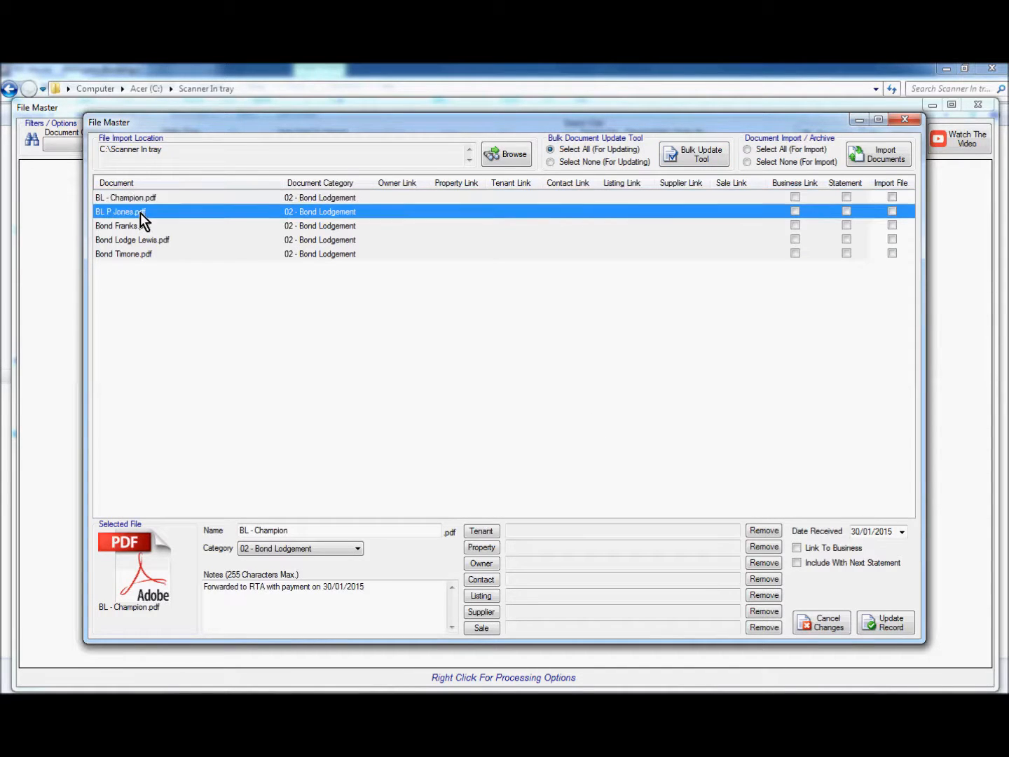
pyautogui.click(146, 229)
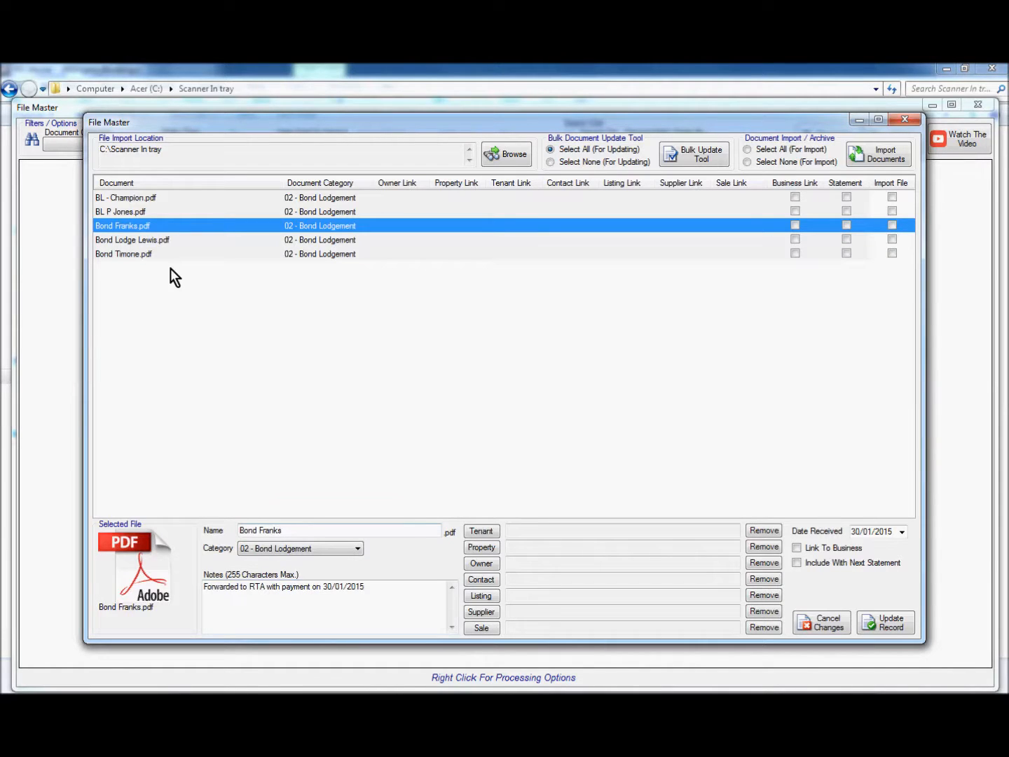
pyautogui.click(144, 241)
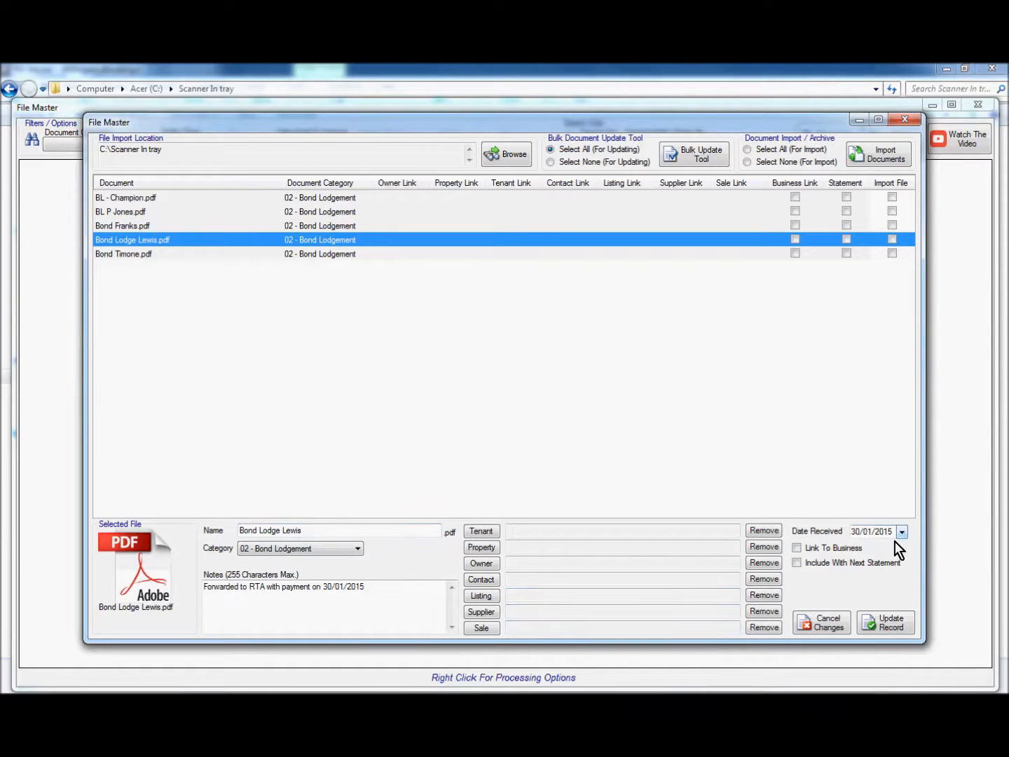
pyautogui.click(132, 198)
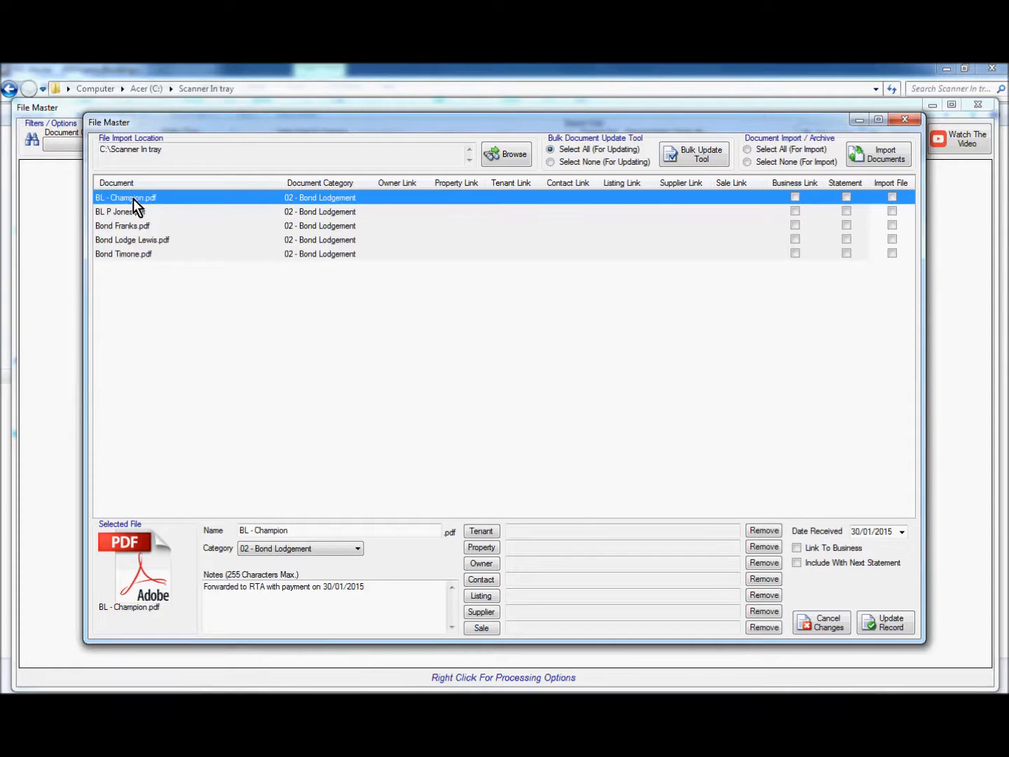
# Link BL - Champion to its tenant only, removing property and owner links, and save
pyautogui.click(490, 533)
pyautogui.click(355, 393)
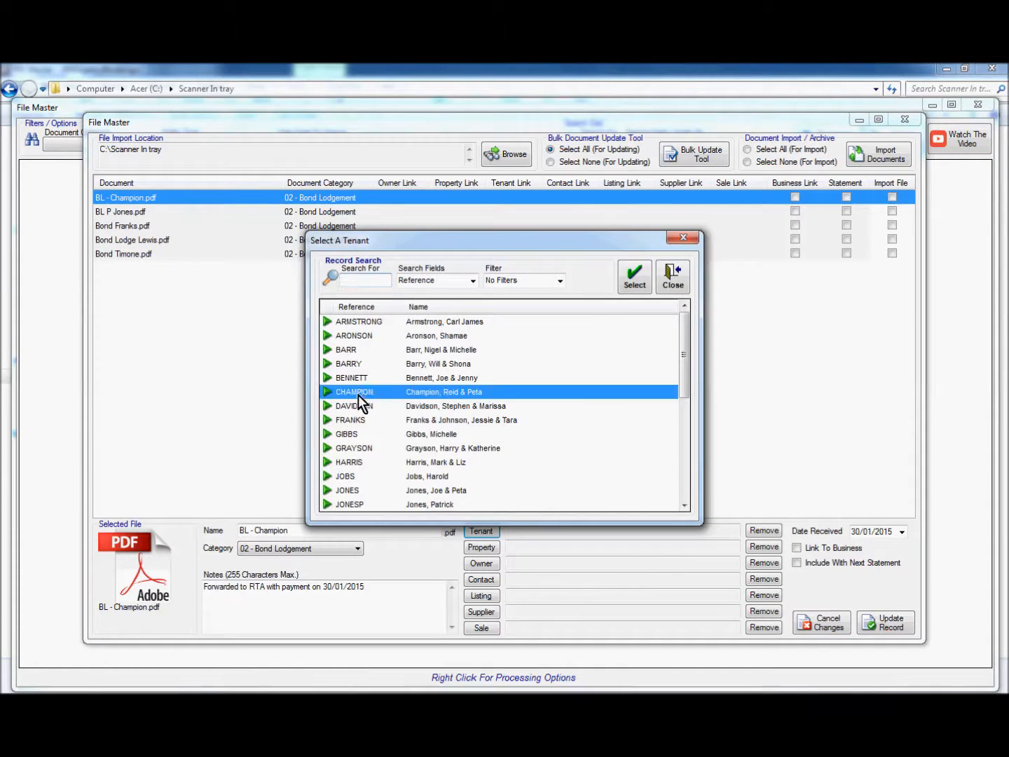
pyautogui.click(635, 284)
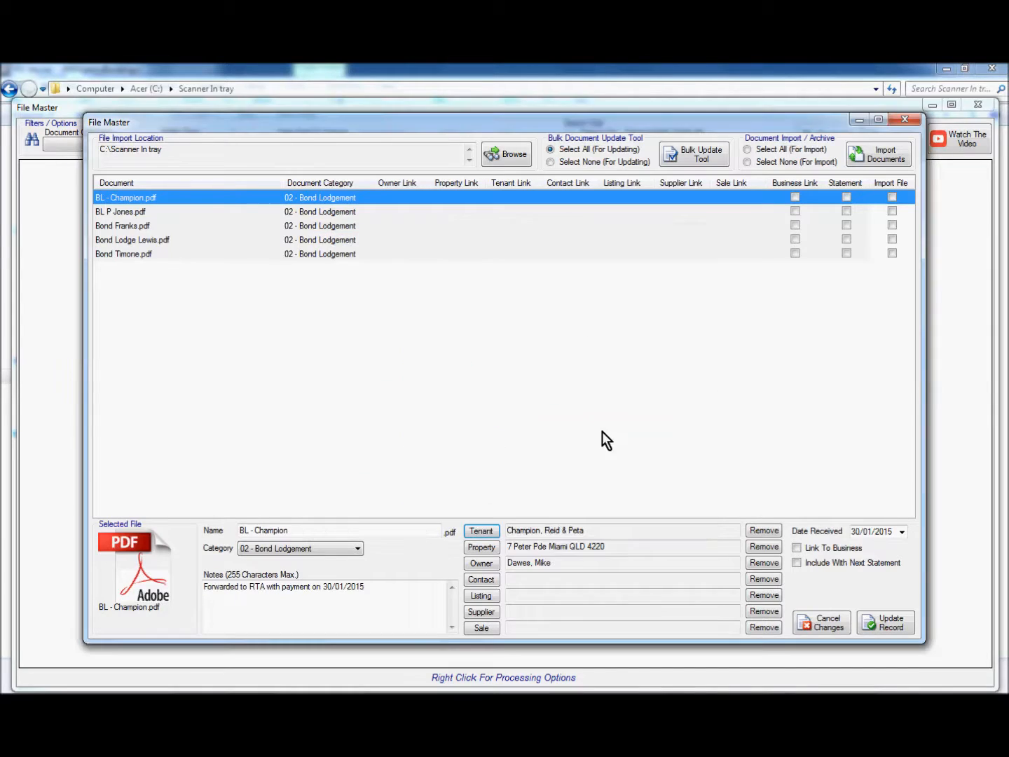
pyautogui.click(760, 548)
pyautogui.click(757, 562)
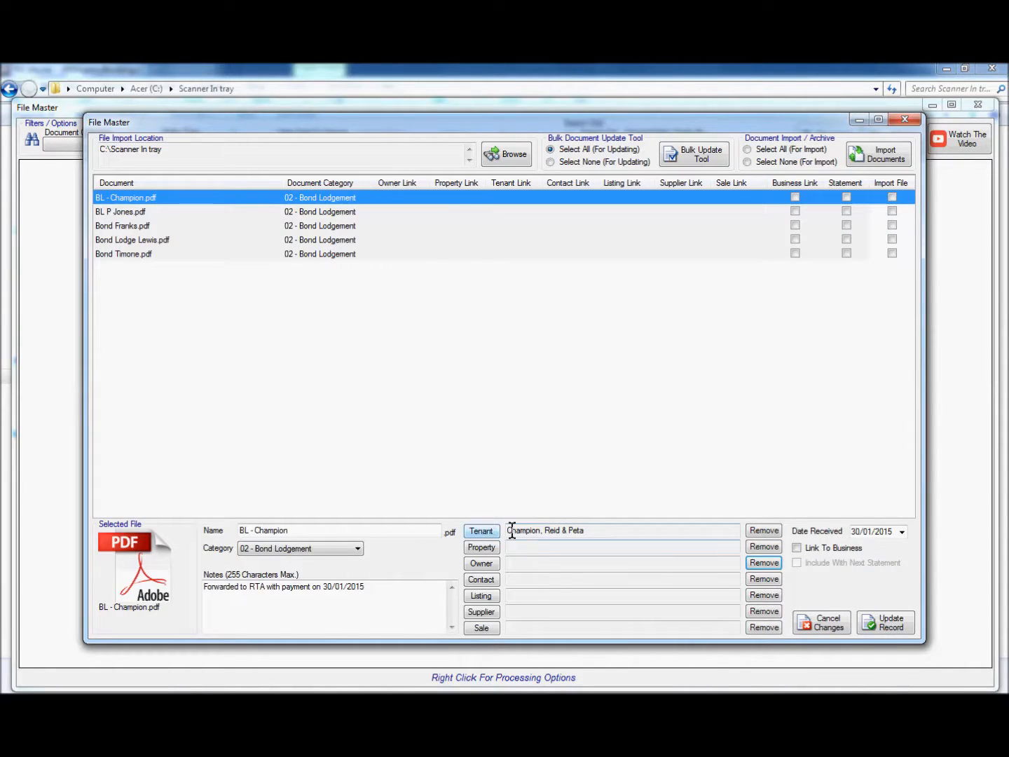
pyautogui.click(890, 624)
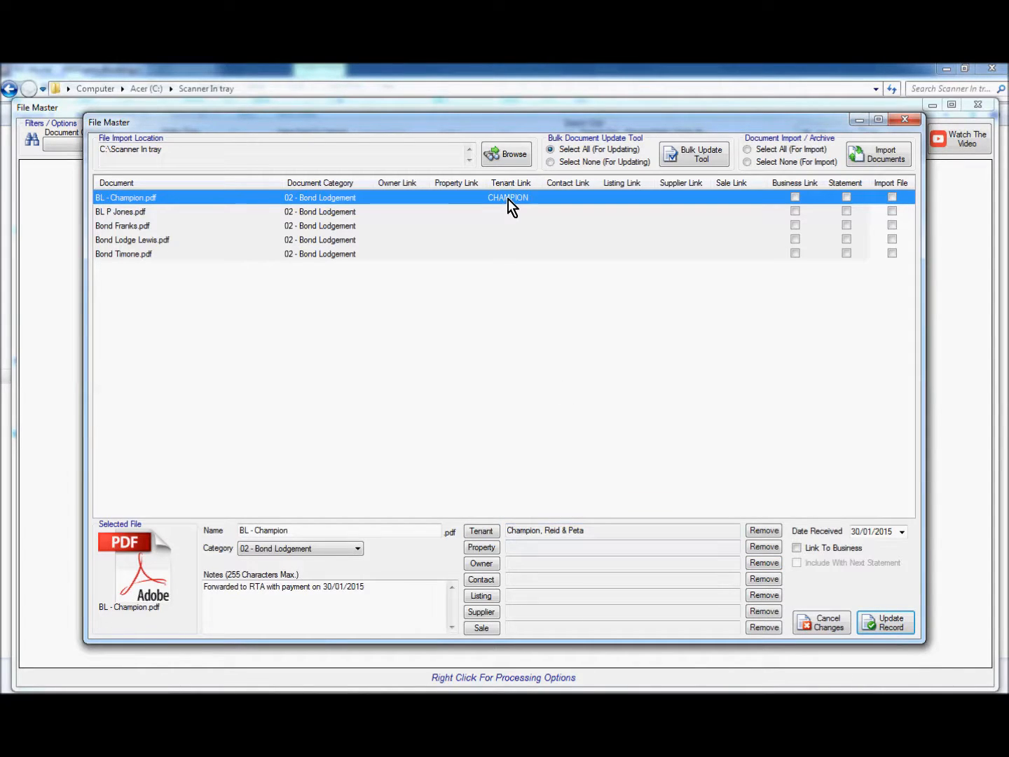
pyautogui.click(121, 214)
pyautogui.click(482, 530)
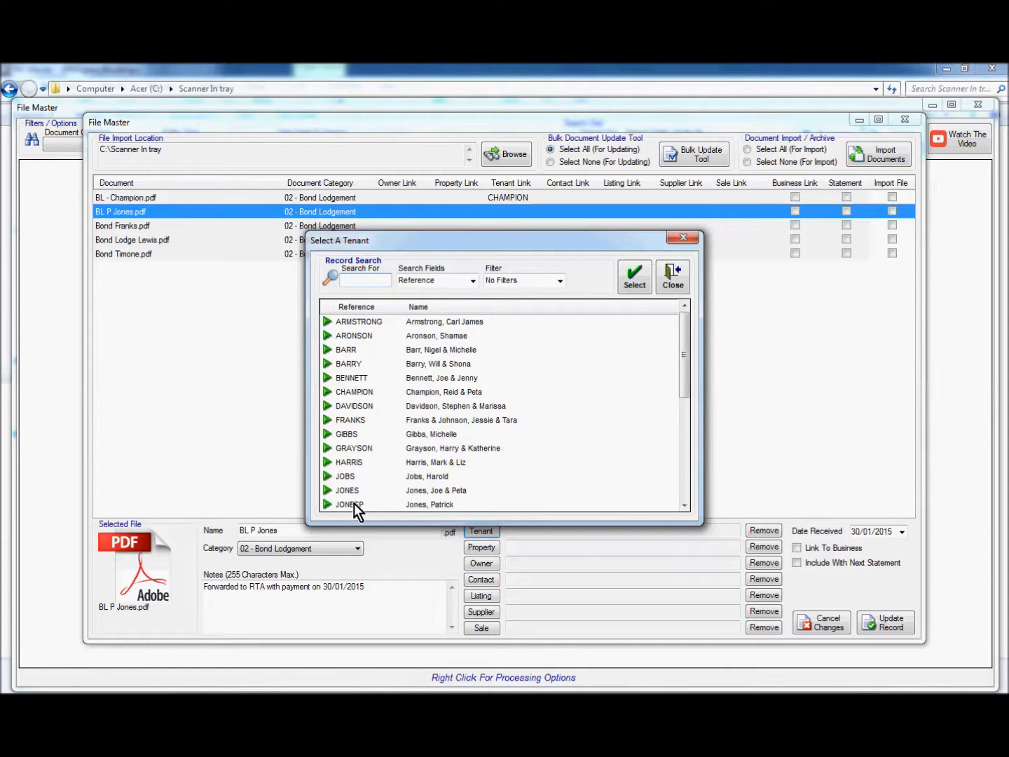
pyautogui.click(349, 505)
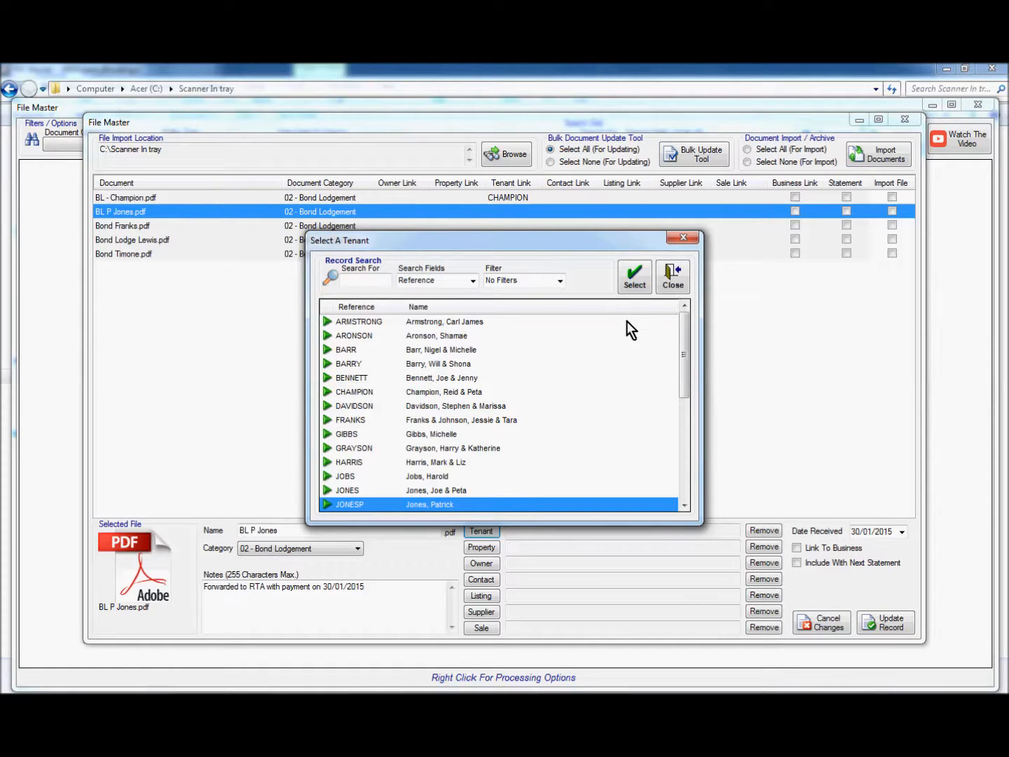
pyautogui.click(634, 285)
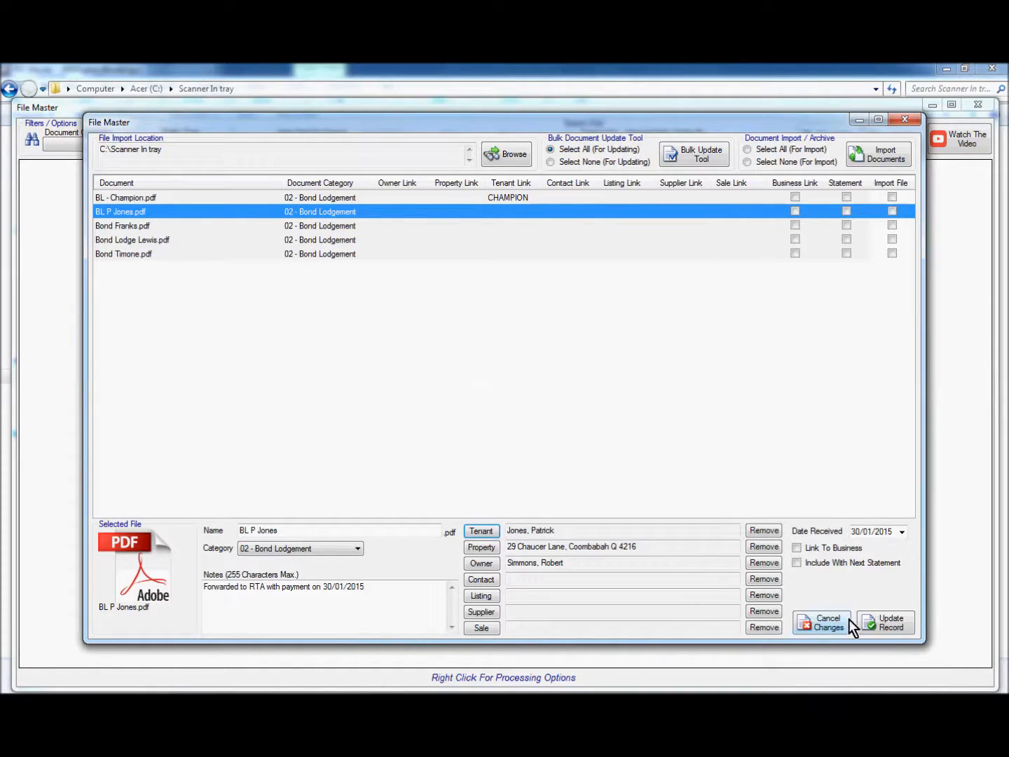
pyautogui.click(765, 547)
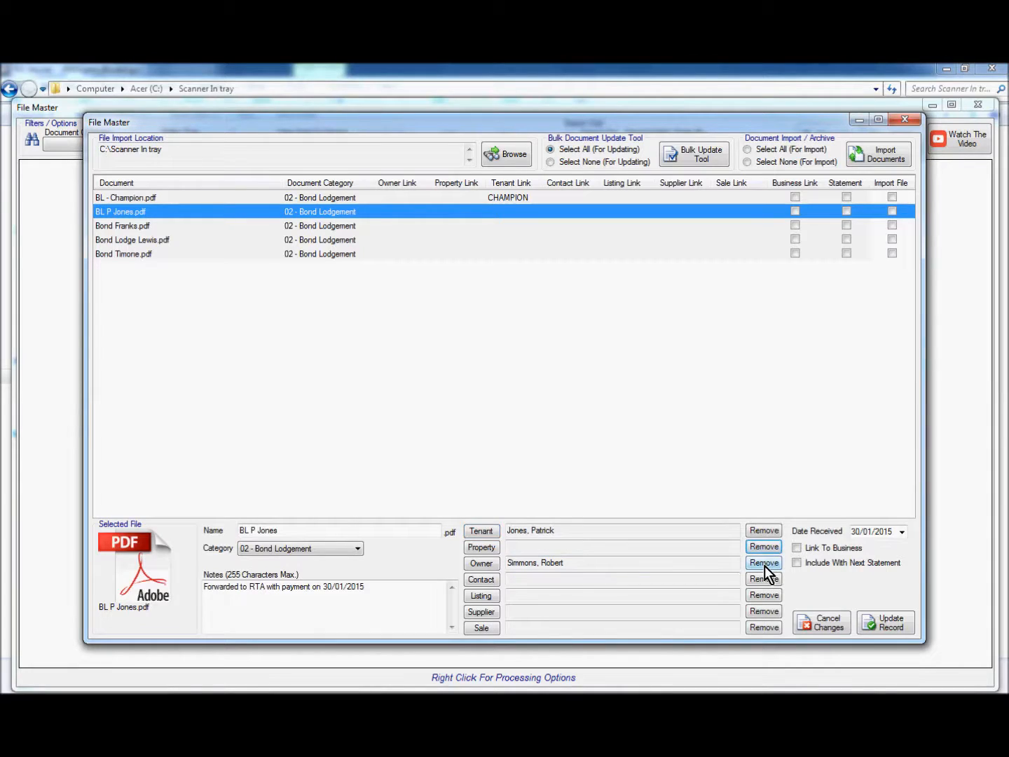
pyautogui.click(764, 564)
pyautogui.click(889, 624)
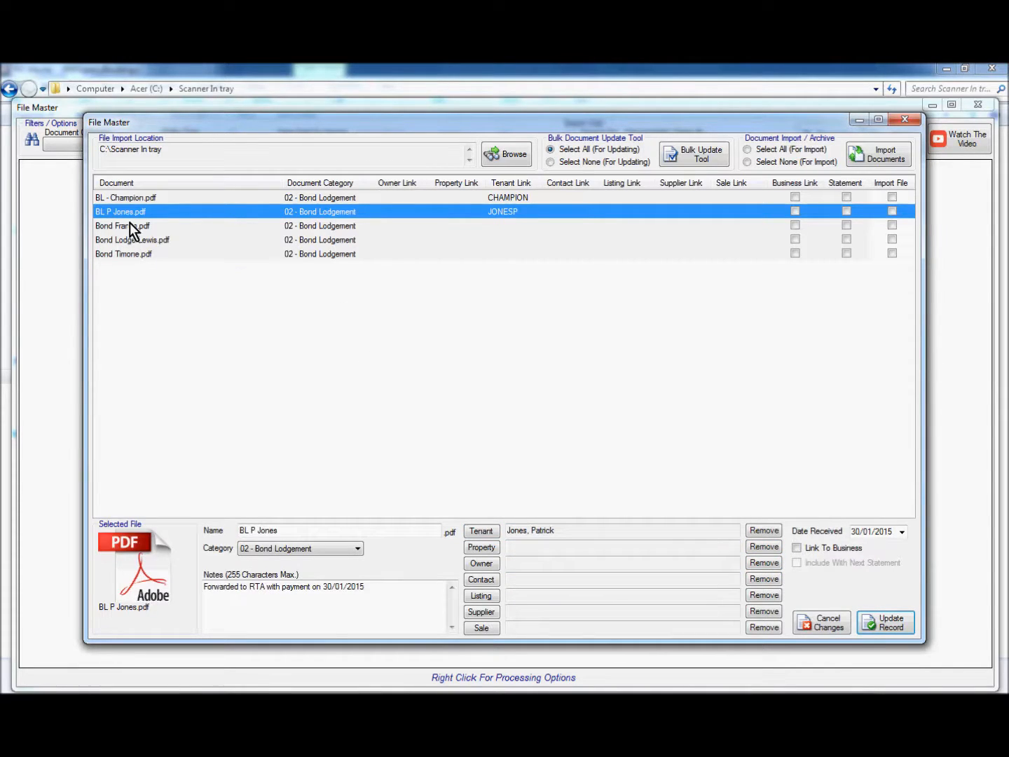
pyautogui.click(136, 228)
pyautogui.click(481, 531)
pyautogui.click(393, 420)
pyautogui.click(634, 281)
# Link Bond Lodge Lewis.pdf to its tenant only, removing property and owner links, and save
pyautogui.click(130, 240)
pyautogui.click(482, 531)
pyautogui.scroll(-5, 341, 395)
pyautogui.click(347, 336)
pyautogui.click(634, 277)
pyautogui.click(762, 562)
pyautogui.click(763, 547)
pyautogui.click(886, 623)
pyautogui.click(136, 253)
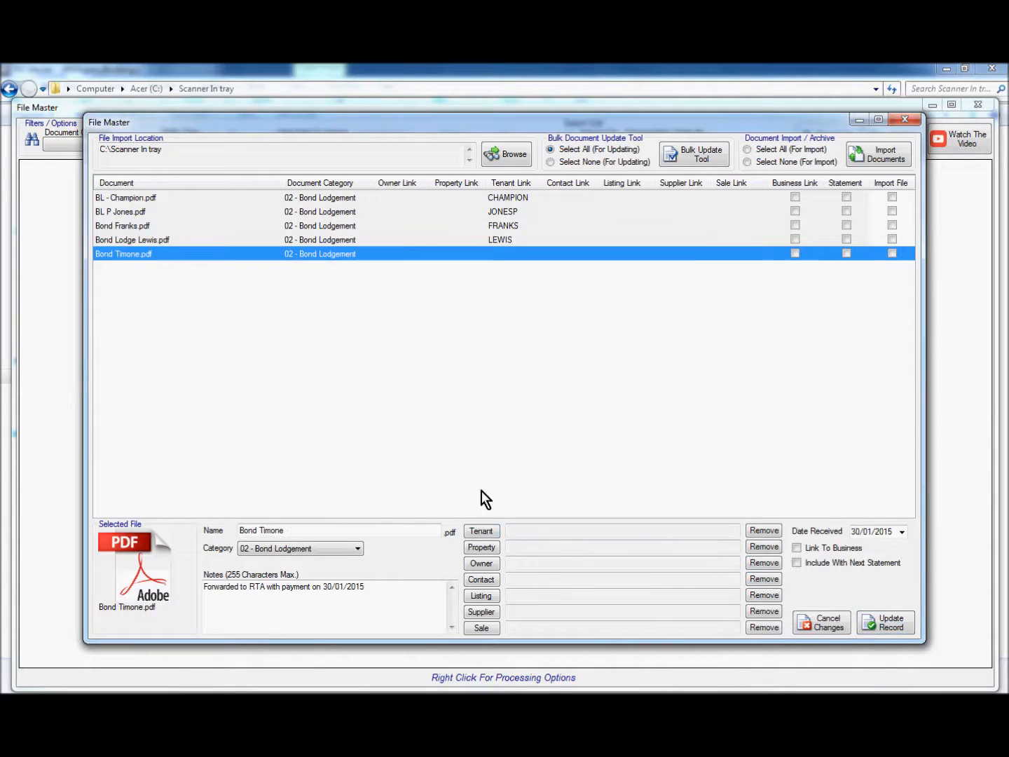
pyautogui.click(481, 531)
pyautogui.click(685, 483)
pyautogui.click(349, 503)
pyautogui.click(634, 281)
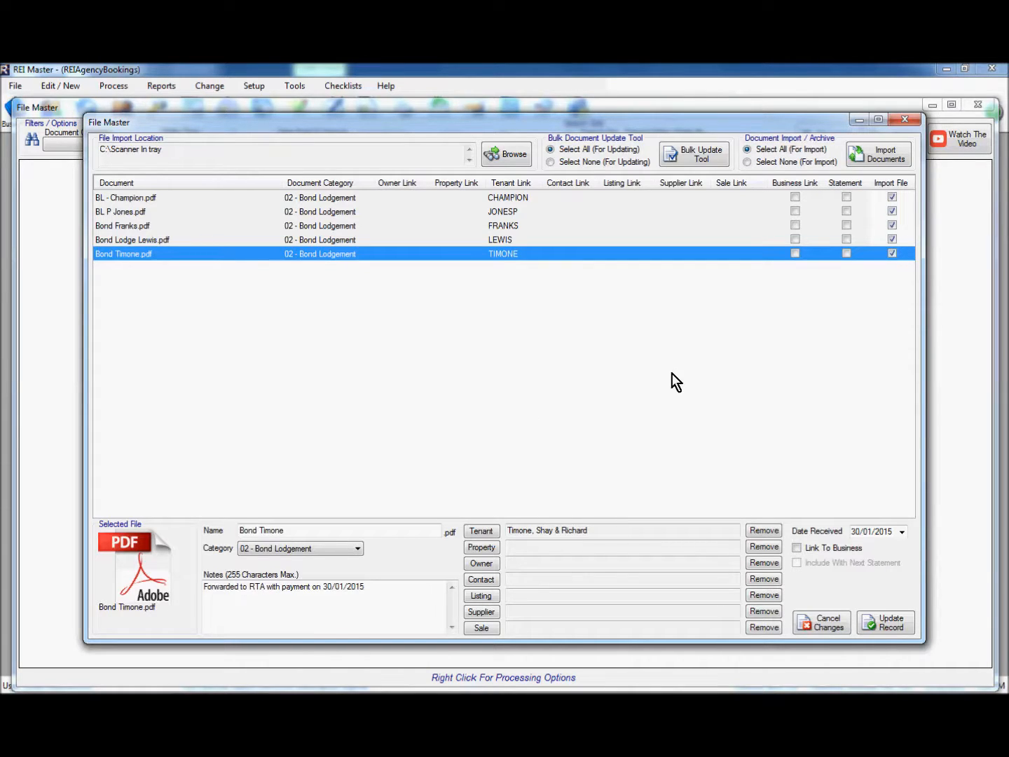
# Import the five tenant-linked bond PDFs and acknowledge the Successful Operation message
pyautogui.click(883, 154)
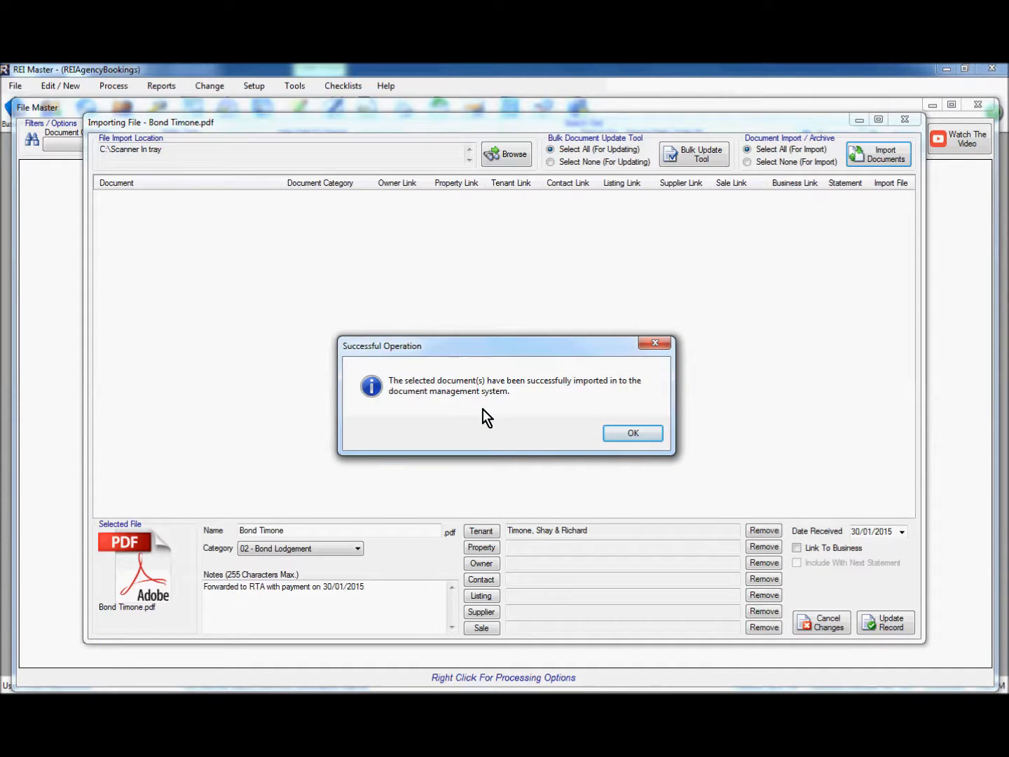
pyautogui.click(635, 435)
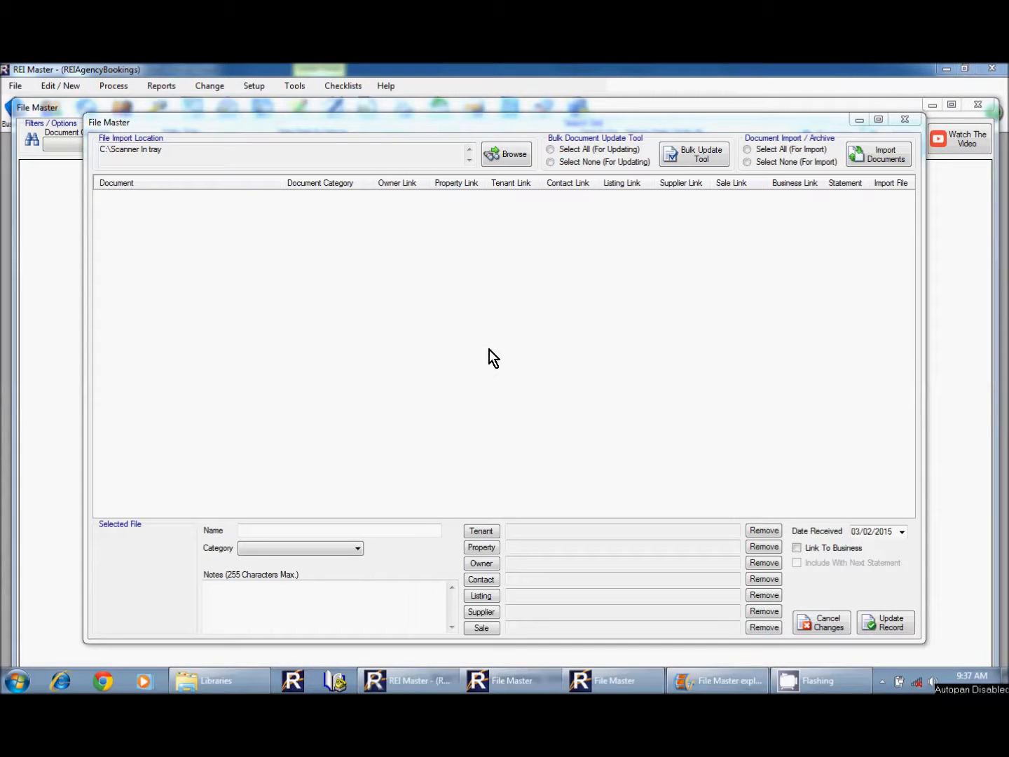
# Close the import window and list documents from All Records categories in File Master
pyautogui.click(904, 120)
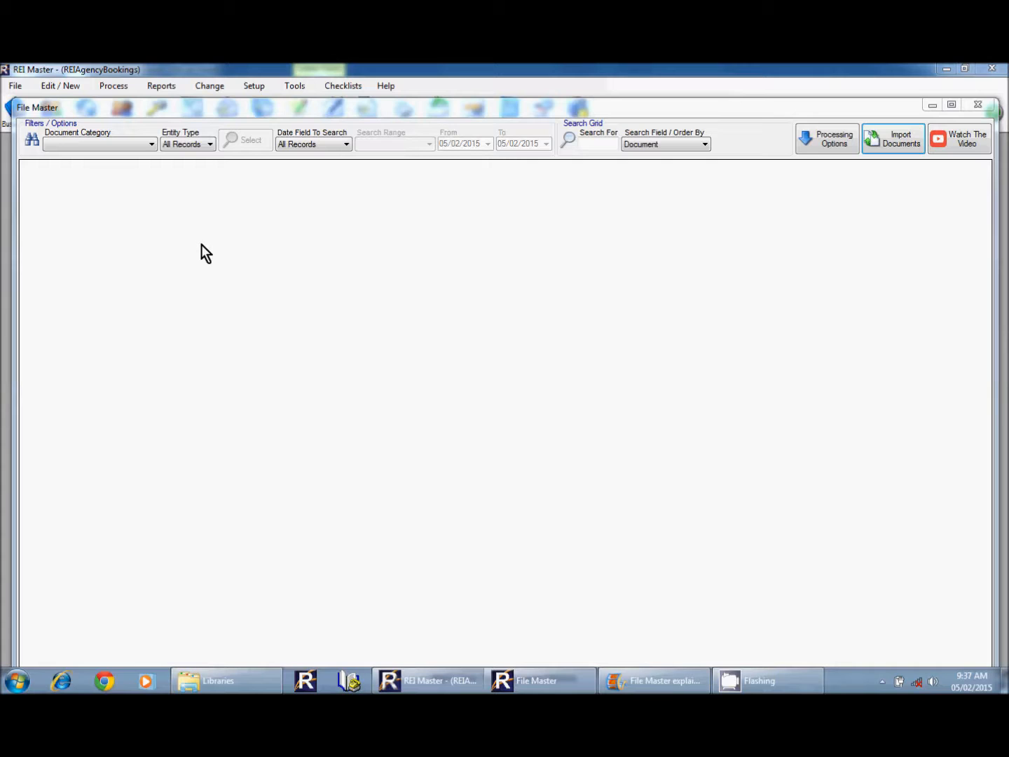
pyautogui.click(91, 149)
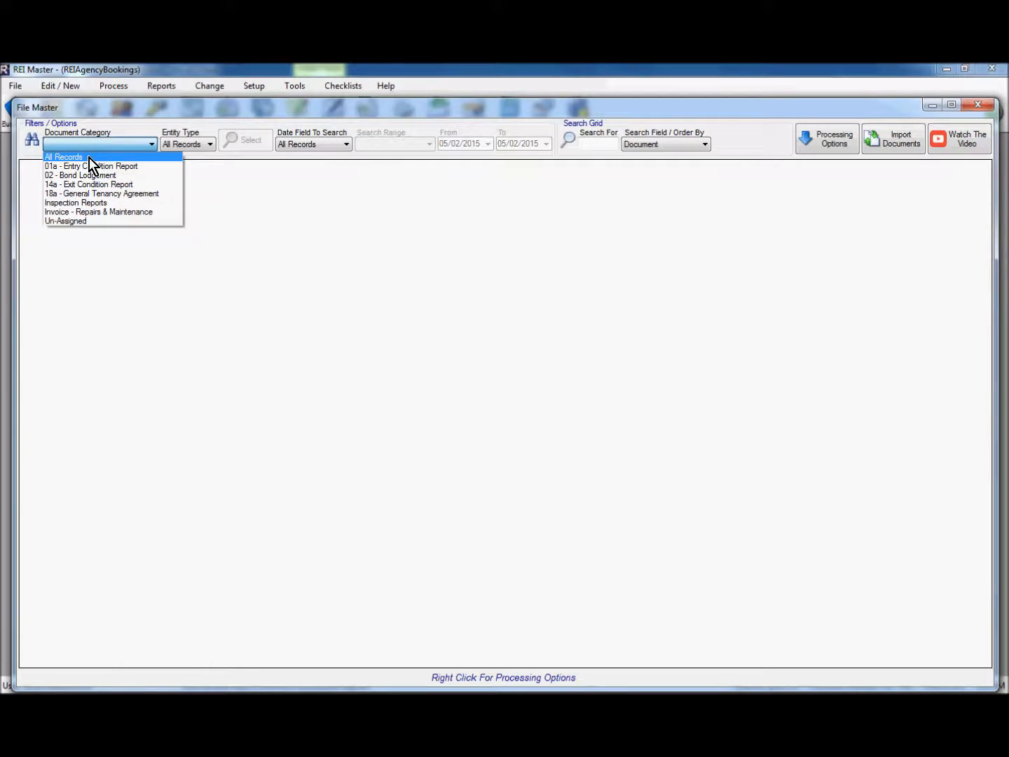
pyautogui.click(89, 158)
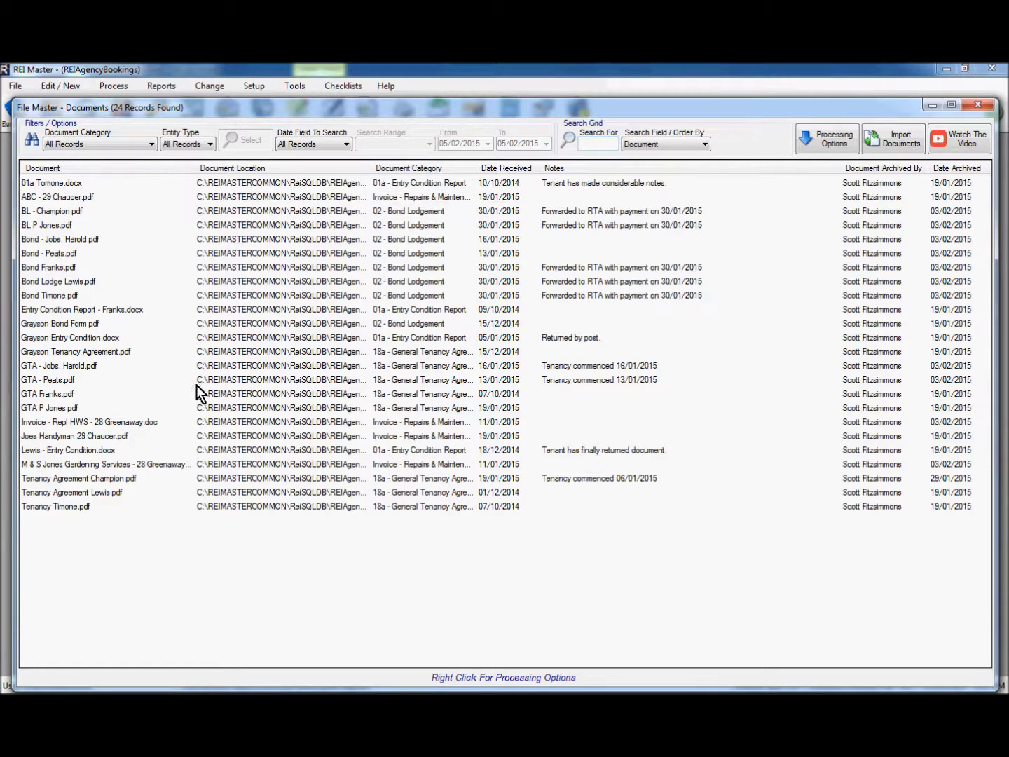
# Filter to 02 - Bond Lodgement to confirm the new bonds, then return to All Records
pyautogui.click(91, 145)
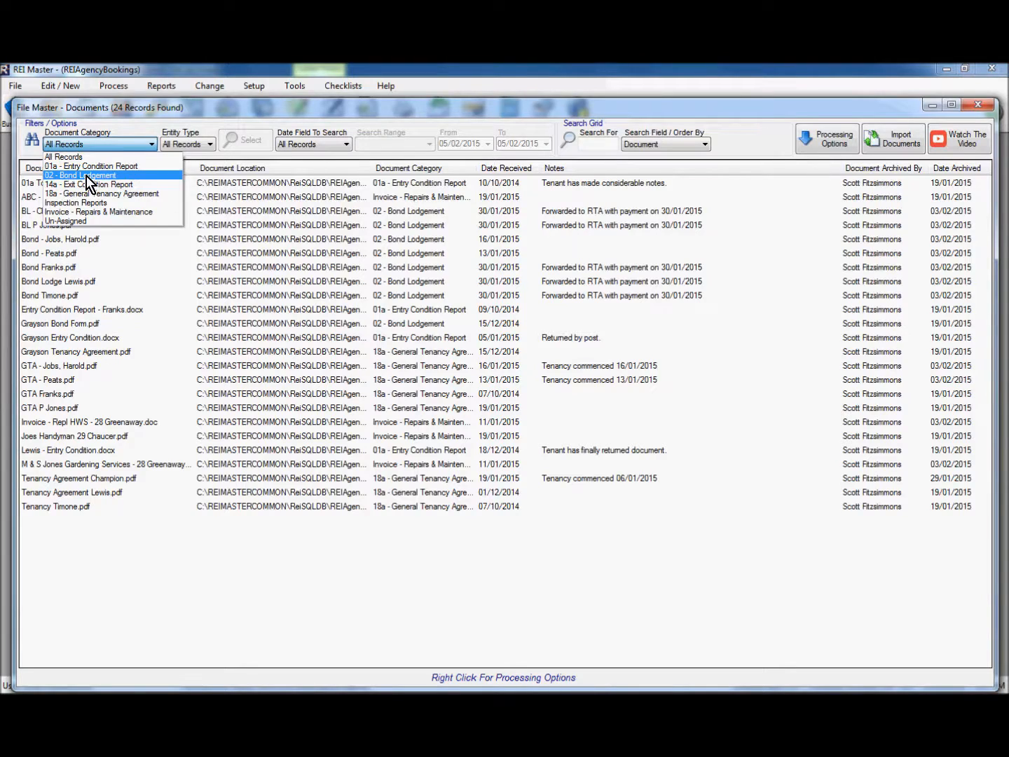
pyautogui.click(86, 175)
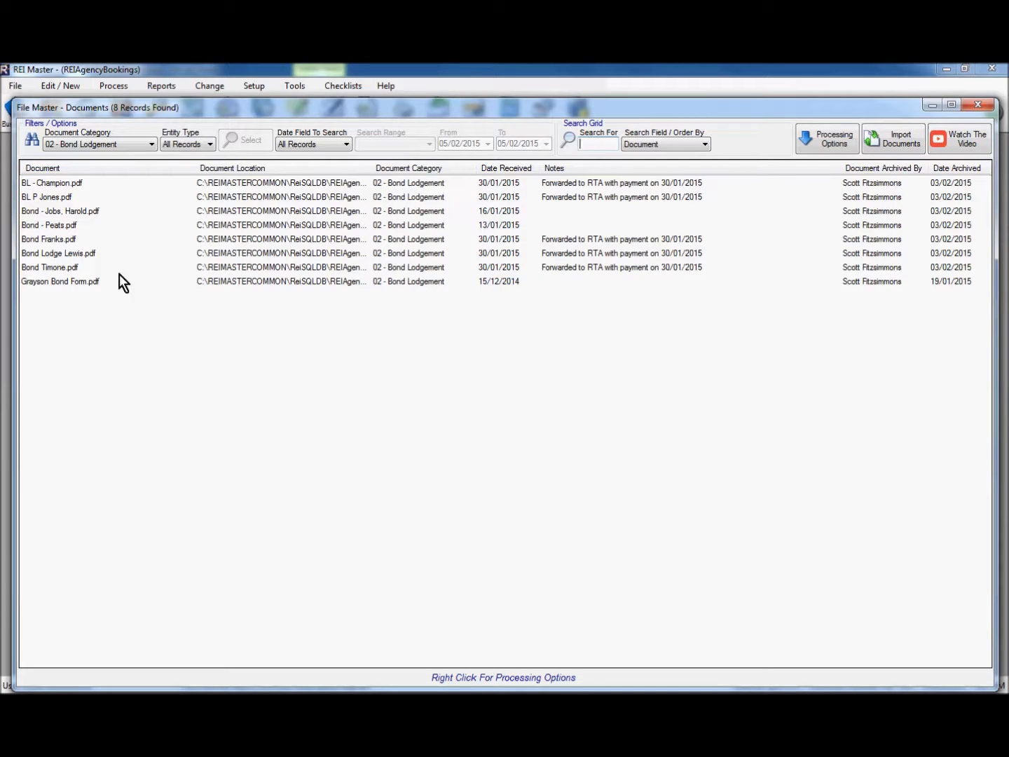
pyautogui.click(119, 145)
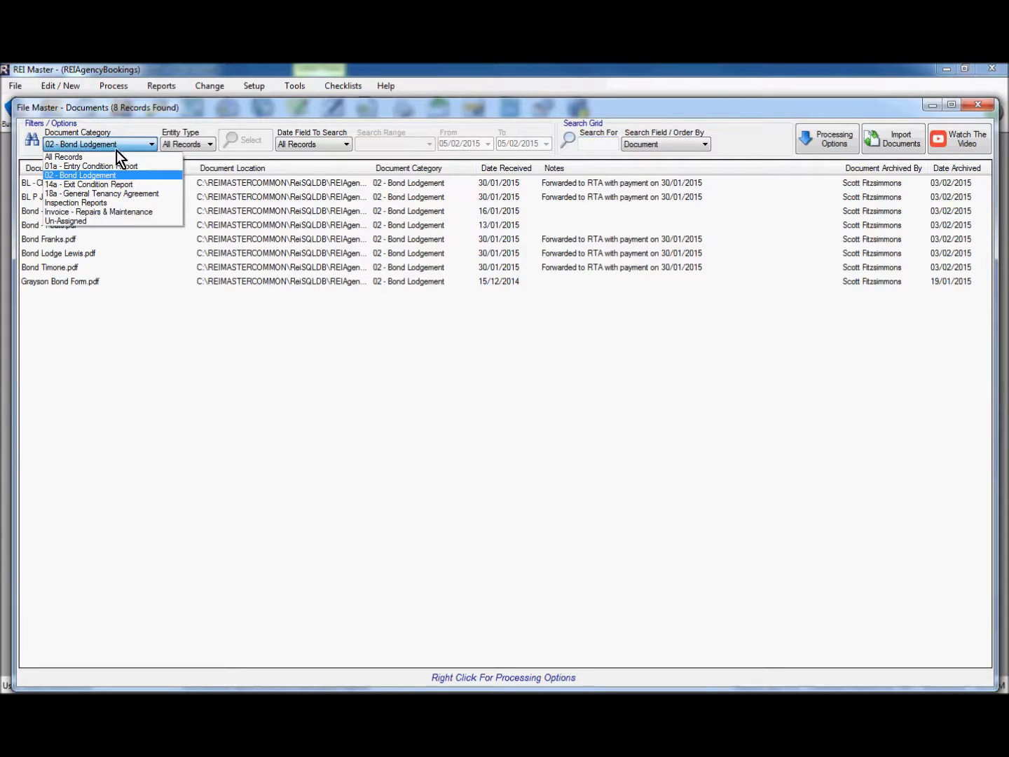
pyautogui.click(113, 157)
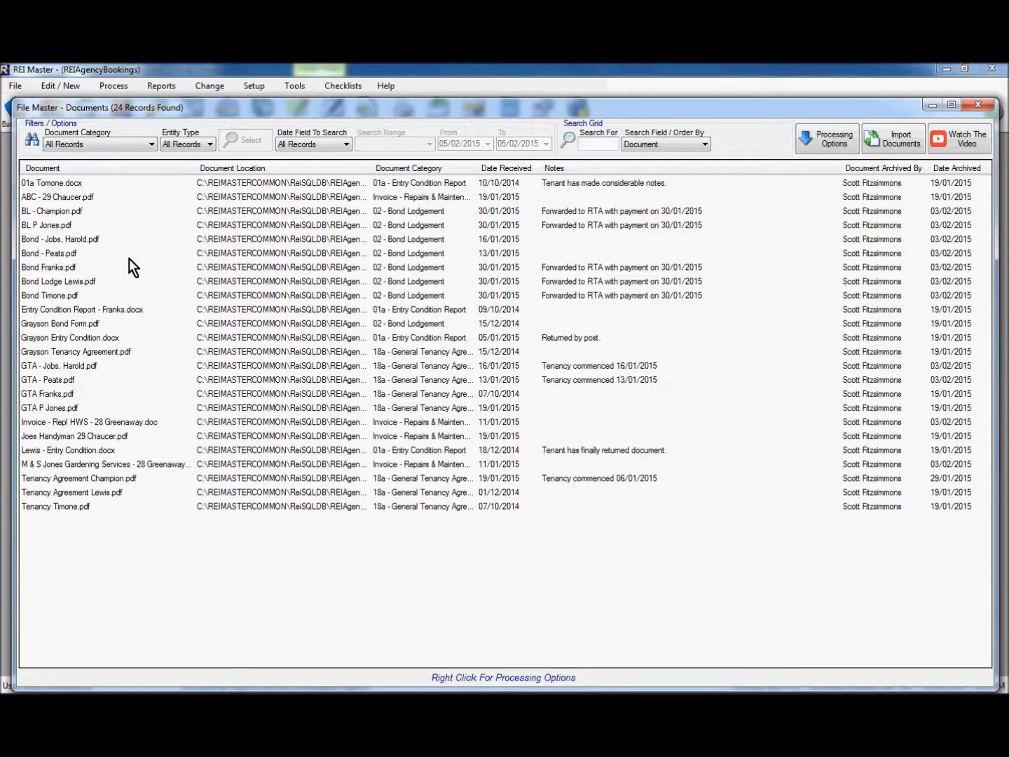
pyautogui.click(186, 143)
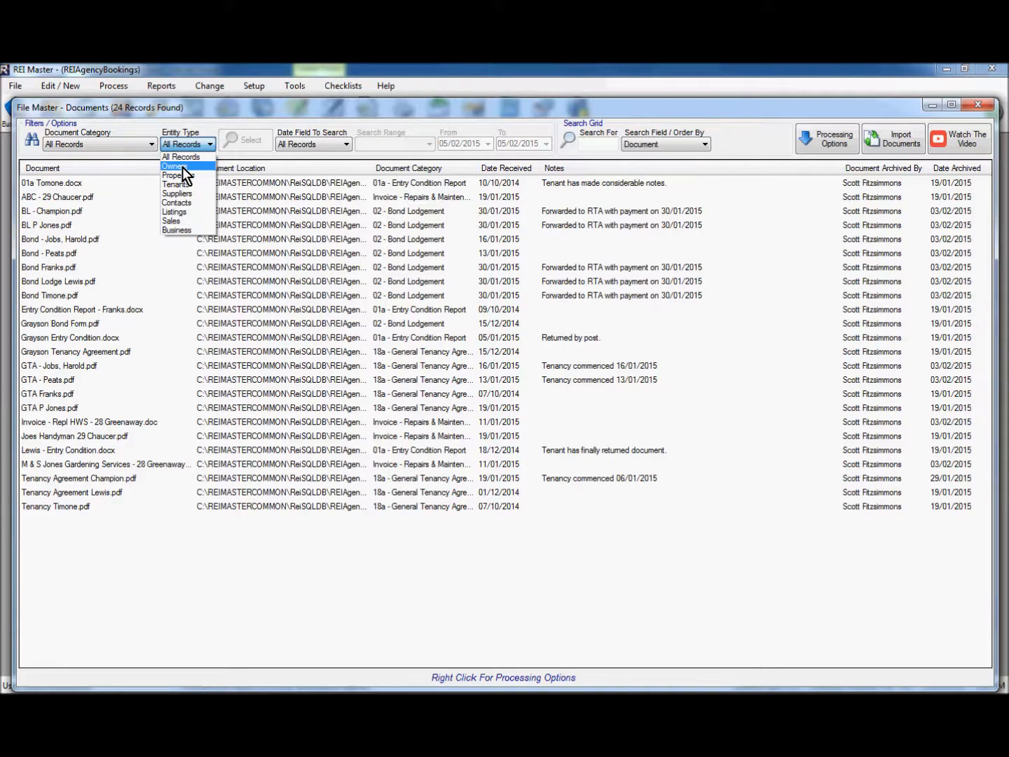
pyautogui.click(182, 167)
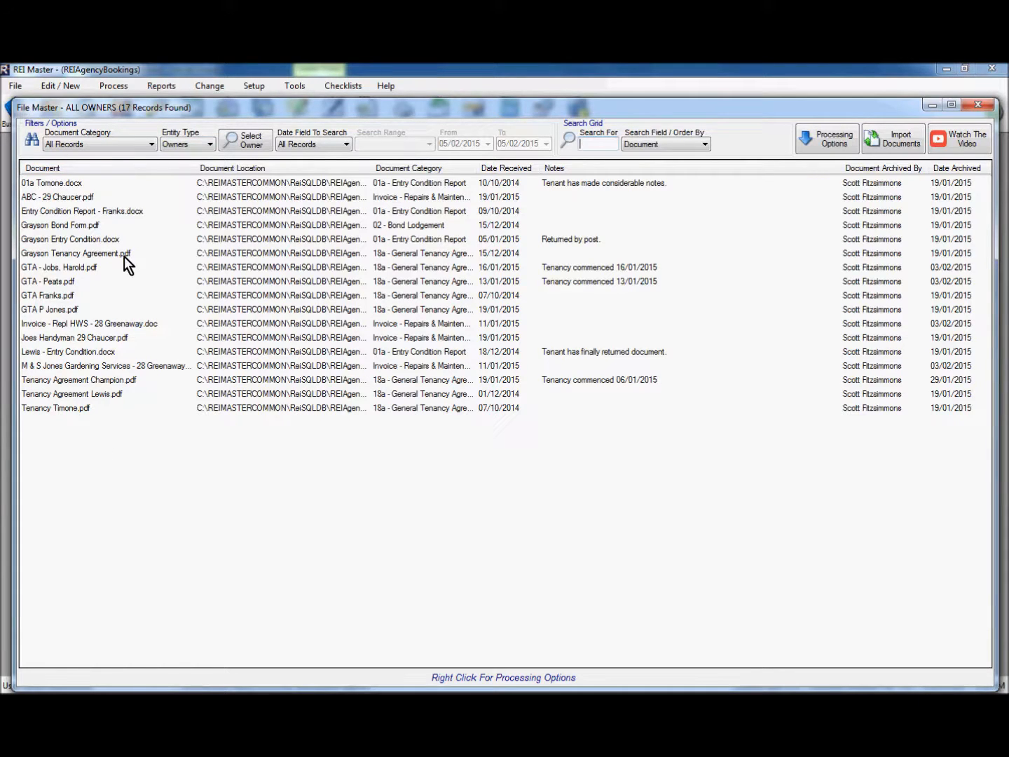
pyautogui.click(253, 142)
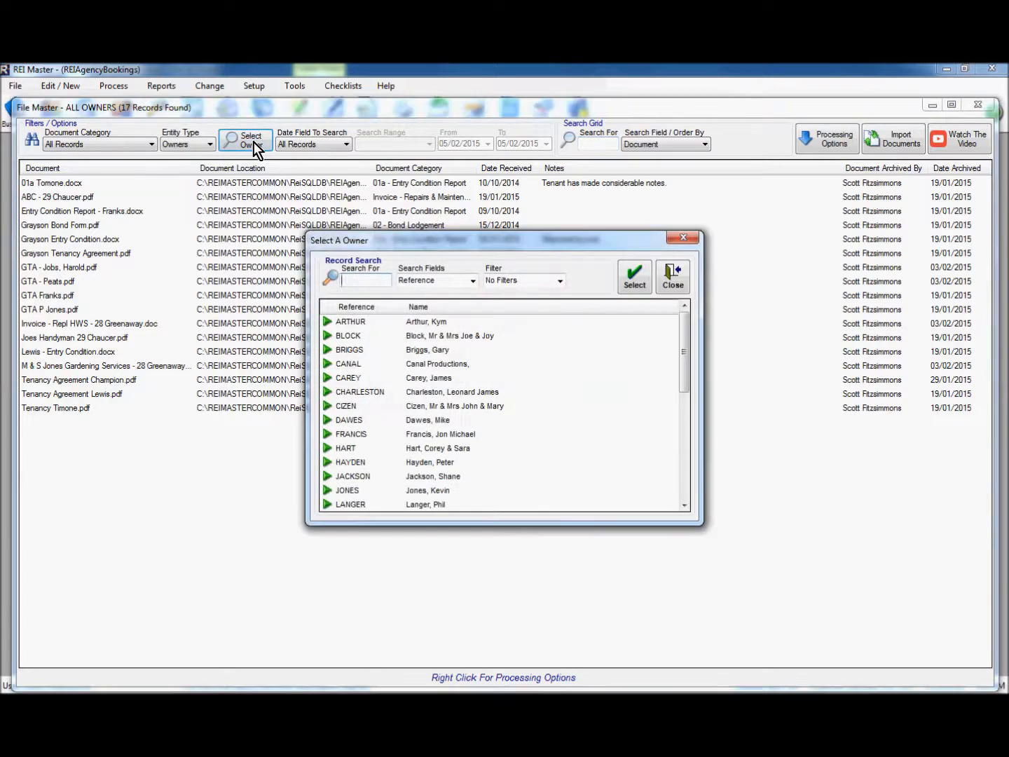
pyautogui.click(683, 477)
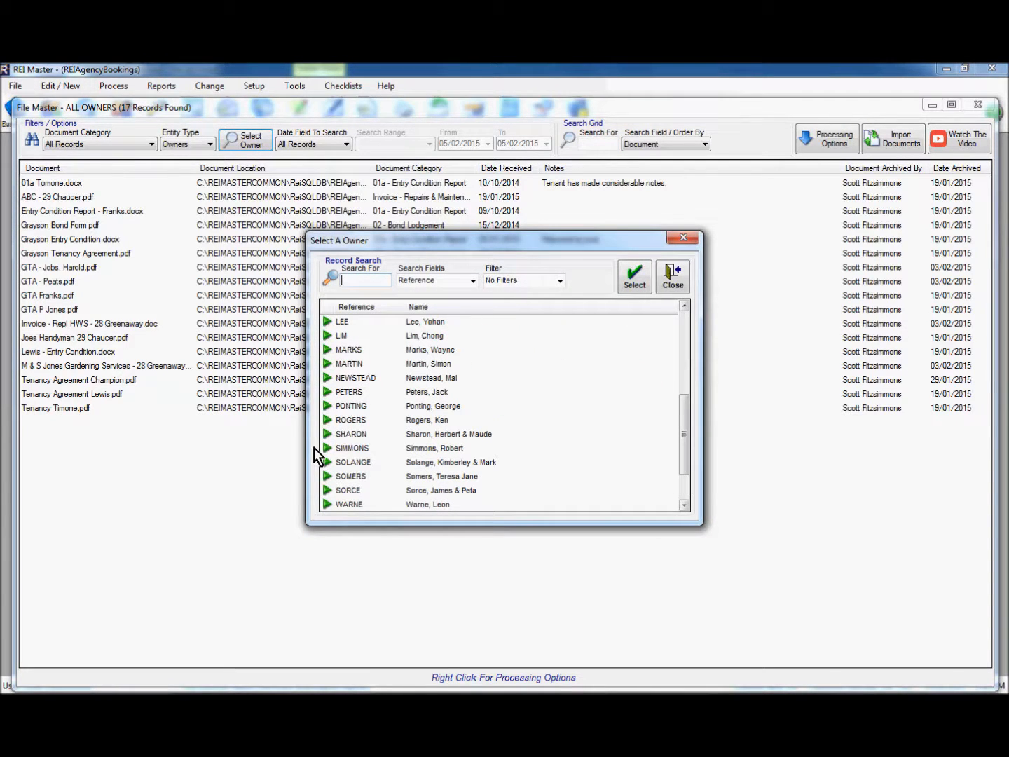
pyautogui.click(351, 491)
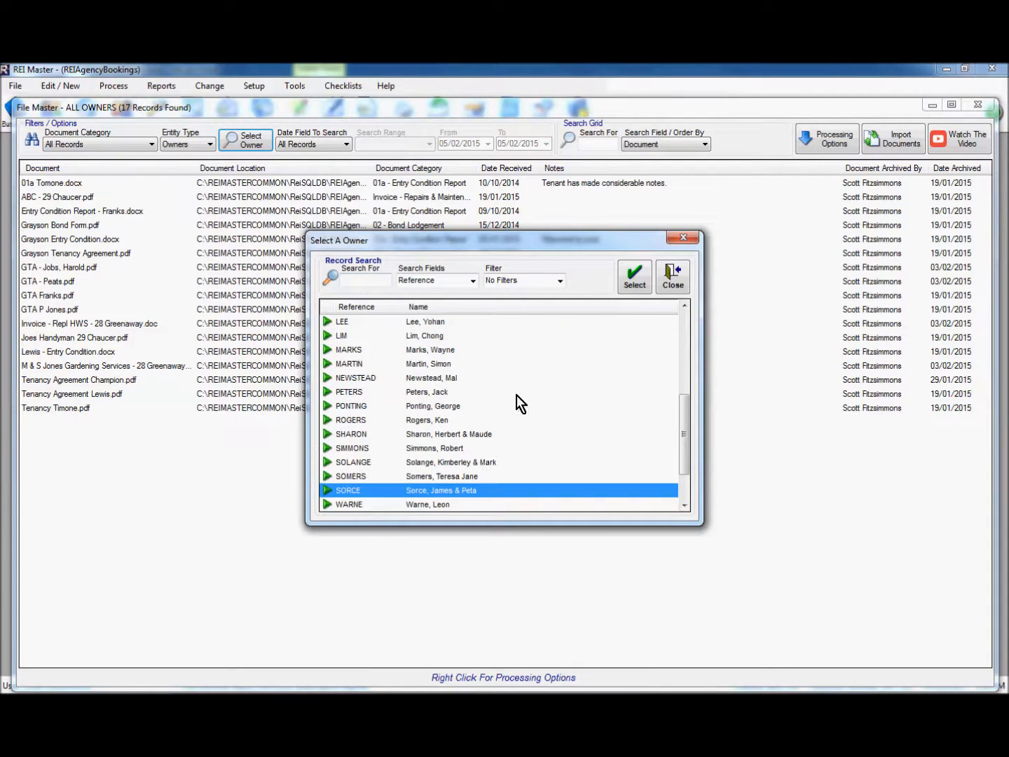
pyautogui.click(633, 281)
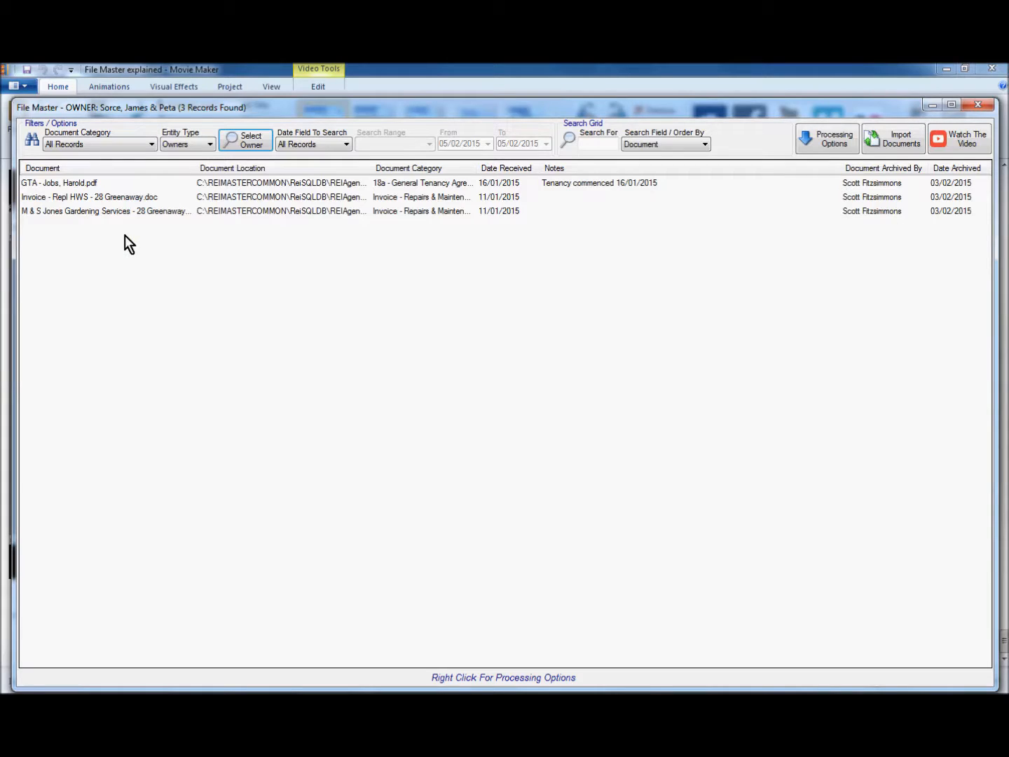
pyautogui.click(185, 145)
pyautogui.click(186, 155)
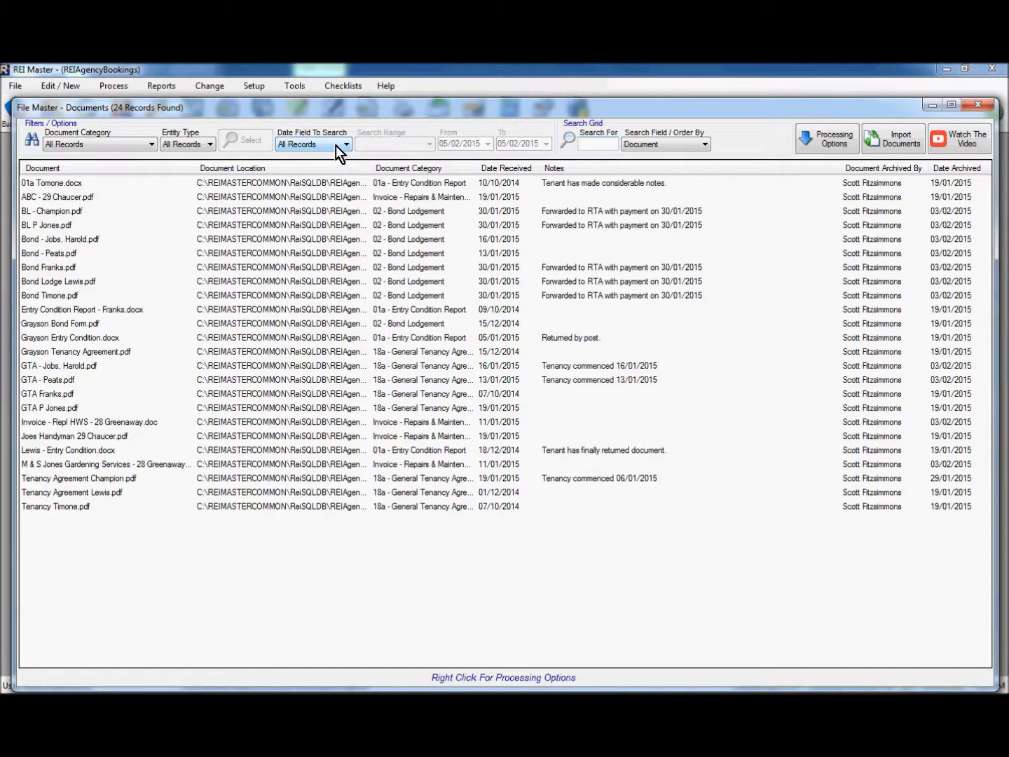
# Filter documents on their received date using a Between Dates search range
pyautogui.click(336, 145)
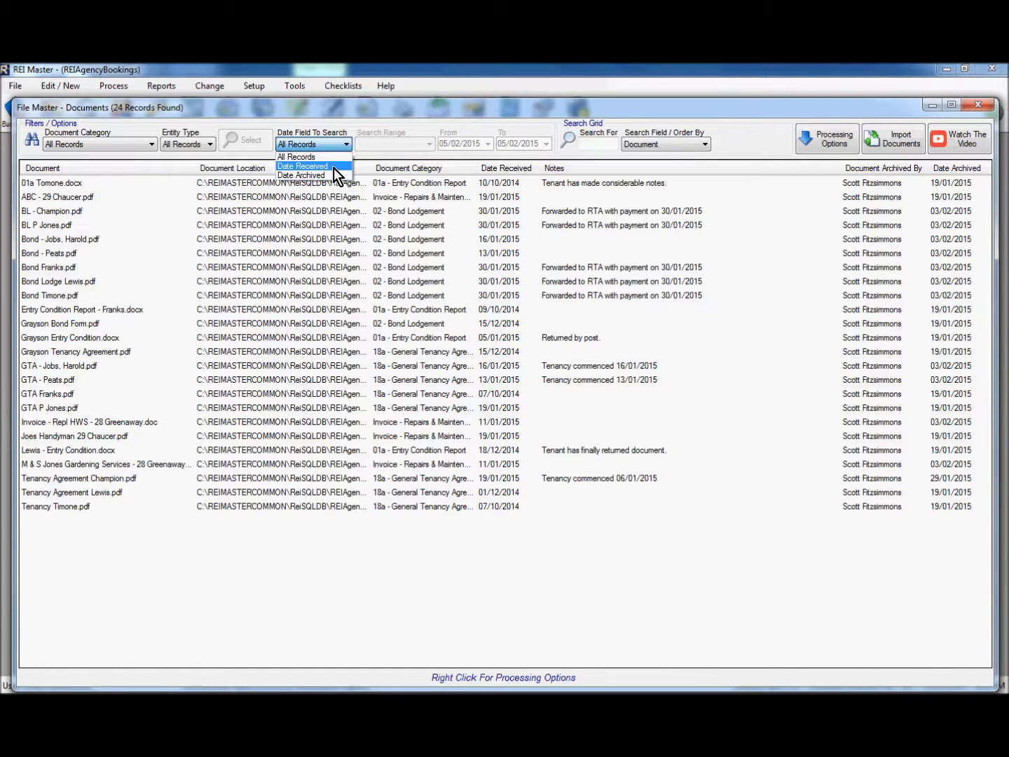
pyautogui.click(333, 168)
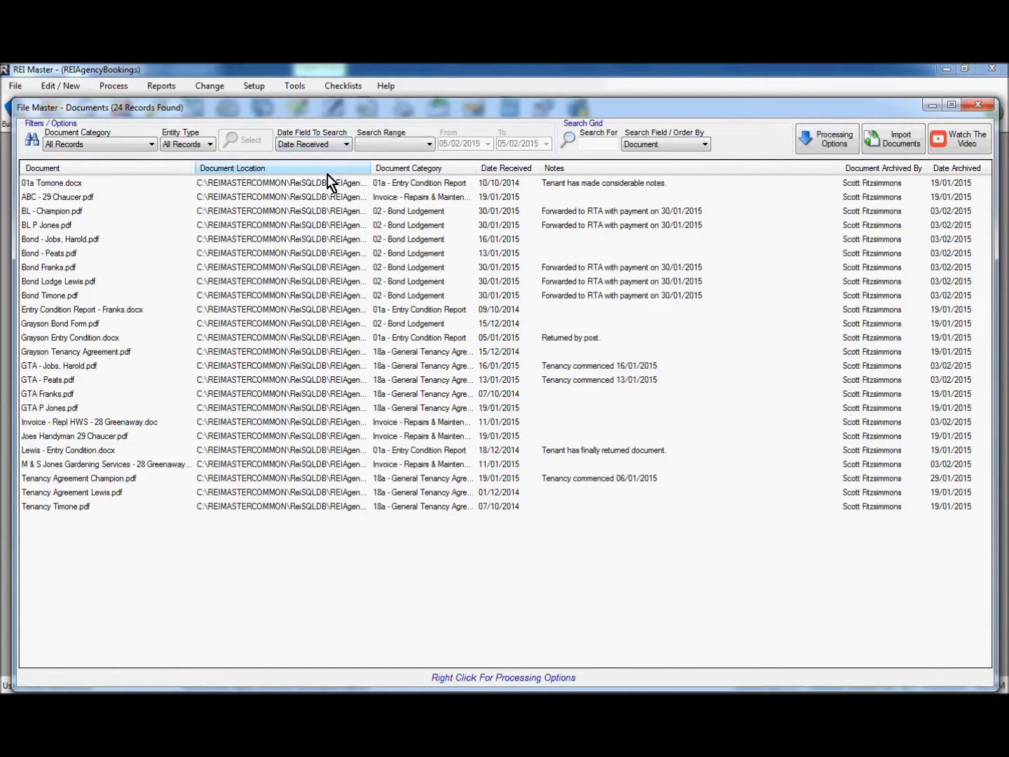
pyautogui.click(399, 148)
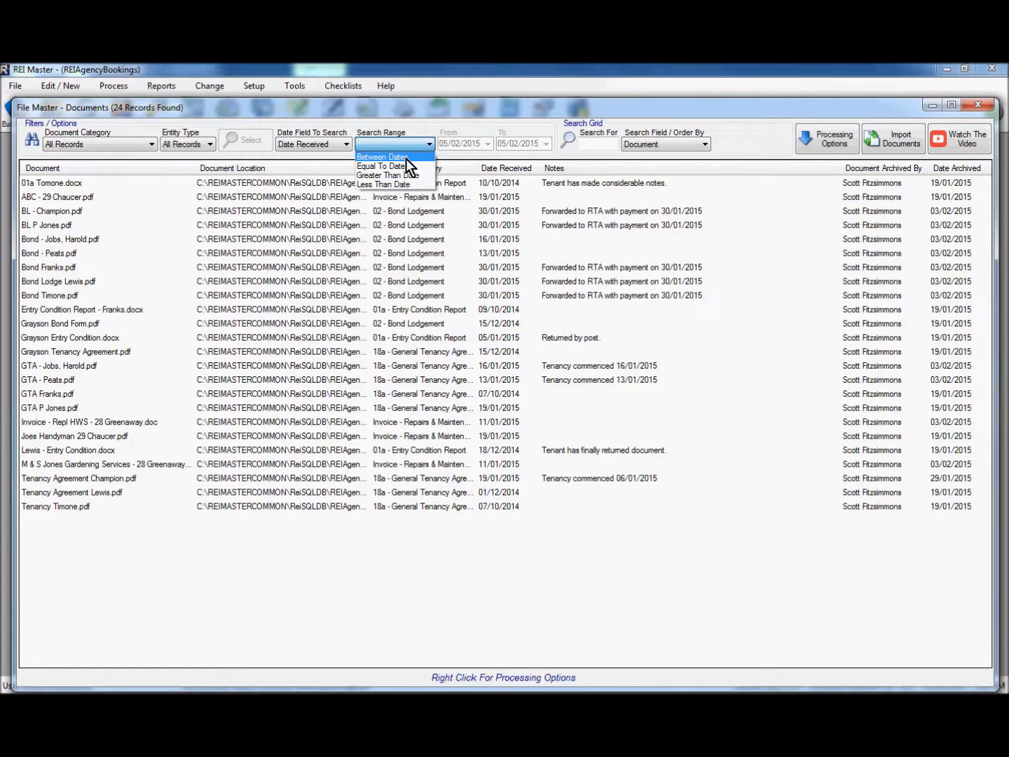
pyautogui.click(406, 159)
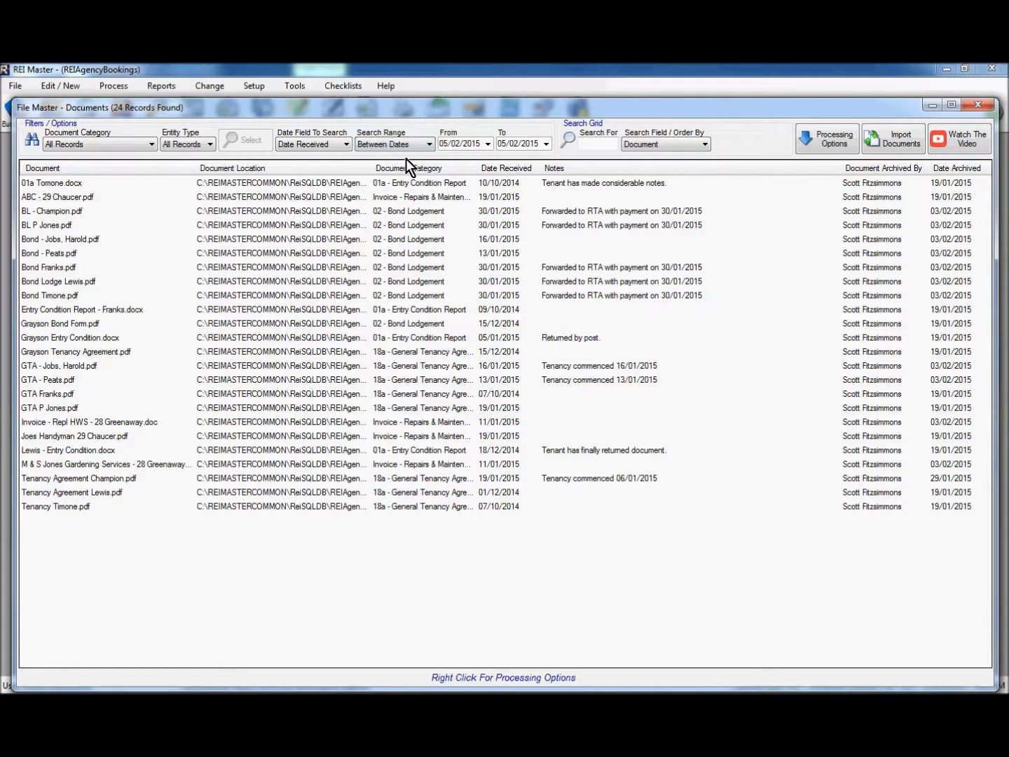
# Set the range to 01/01/2015–14/01/2015, then reset the date field to All Records
pyautogui.click(488, 145)
pyautogui.click(448, 164)
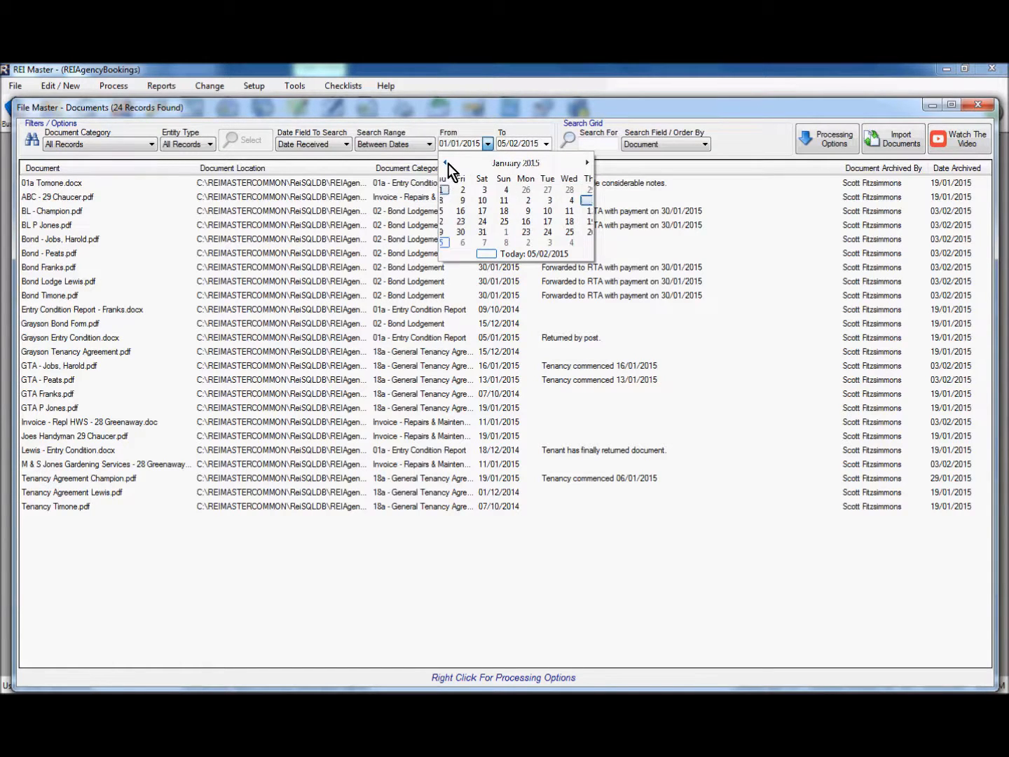
pyautogui.click(513, 190)
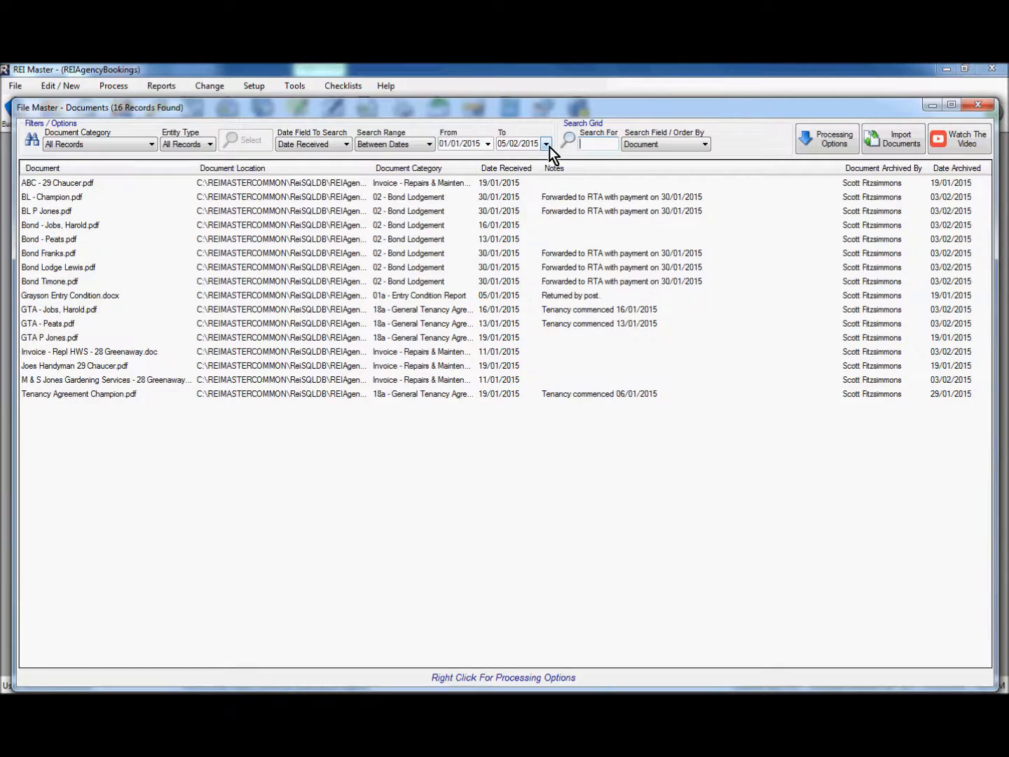
pyautogui.click(545, 144)
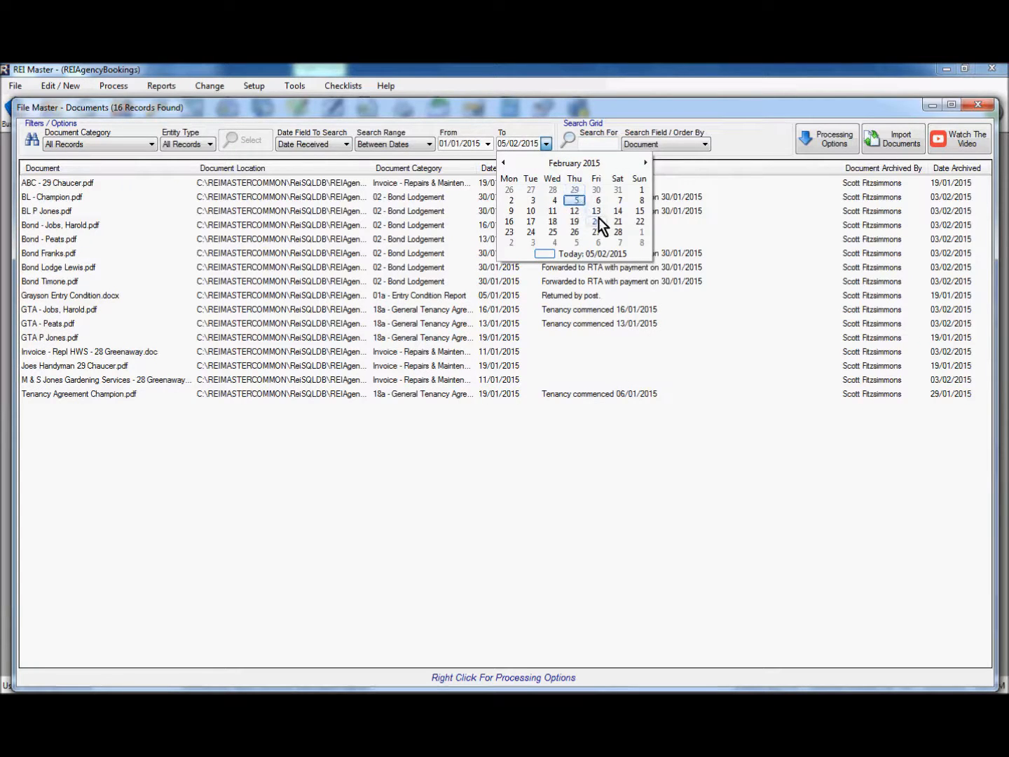
pyautogui.click(505, 163)
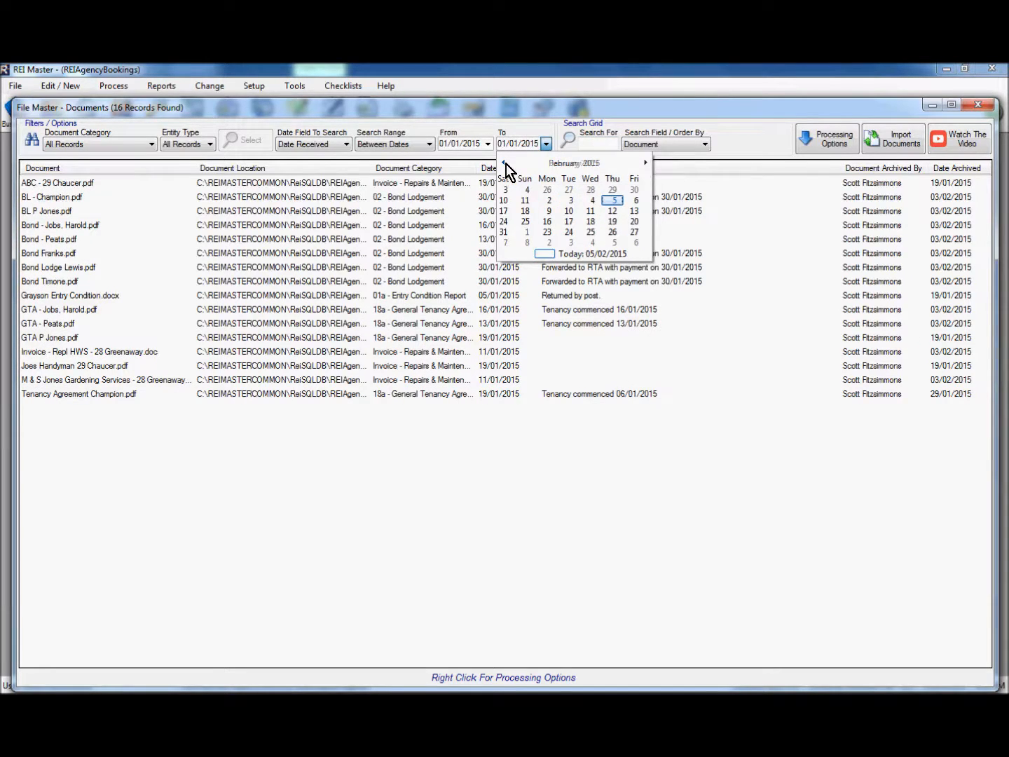
pyautogui.click(554, 212)
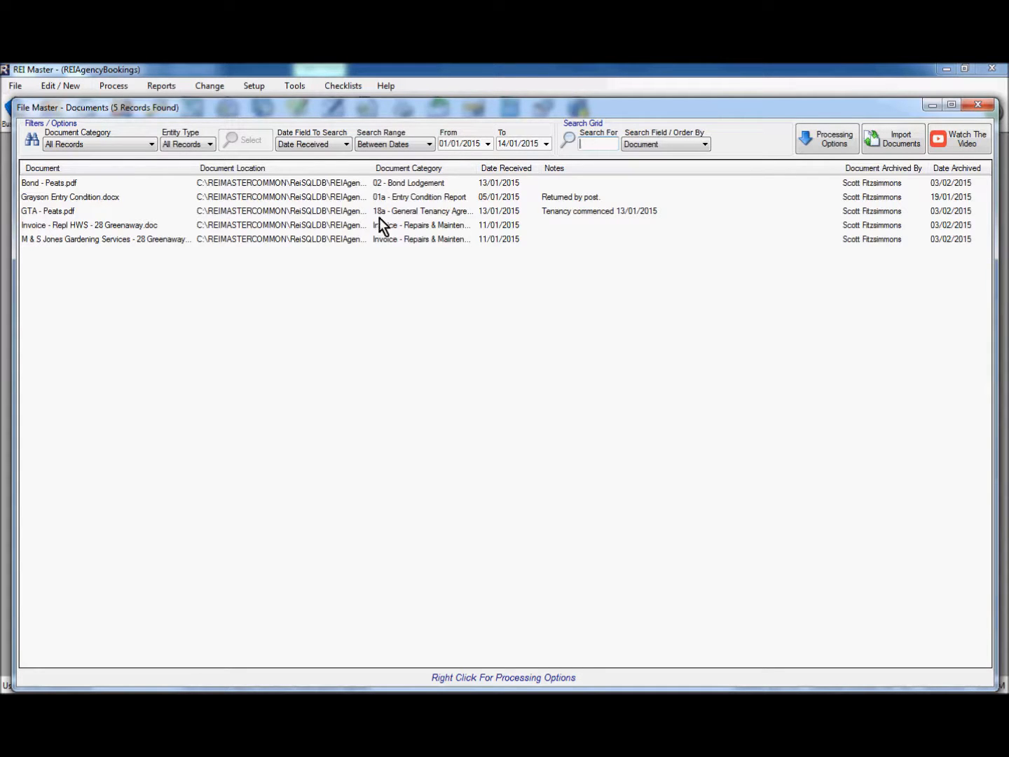
pyautogui.click(317, 145)
pyautogui.click(317, 157)
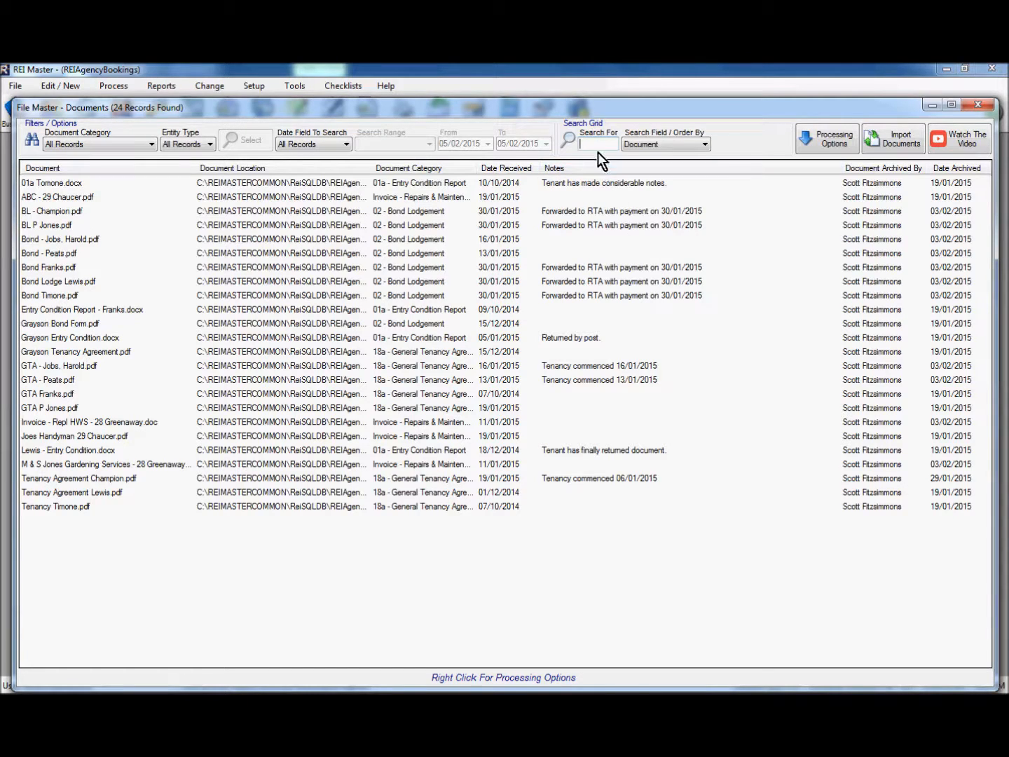
pyautogui.click(668, 146)
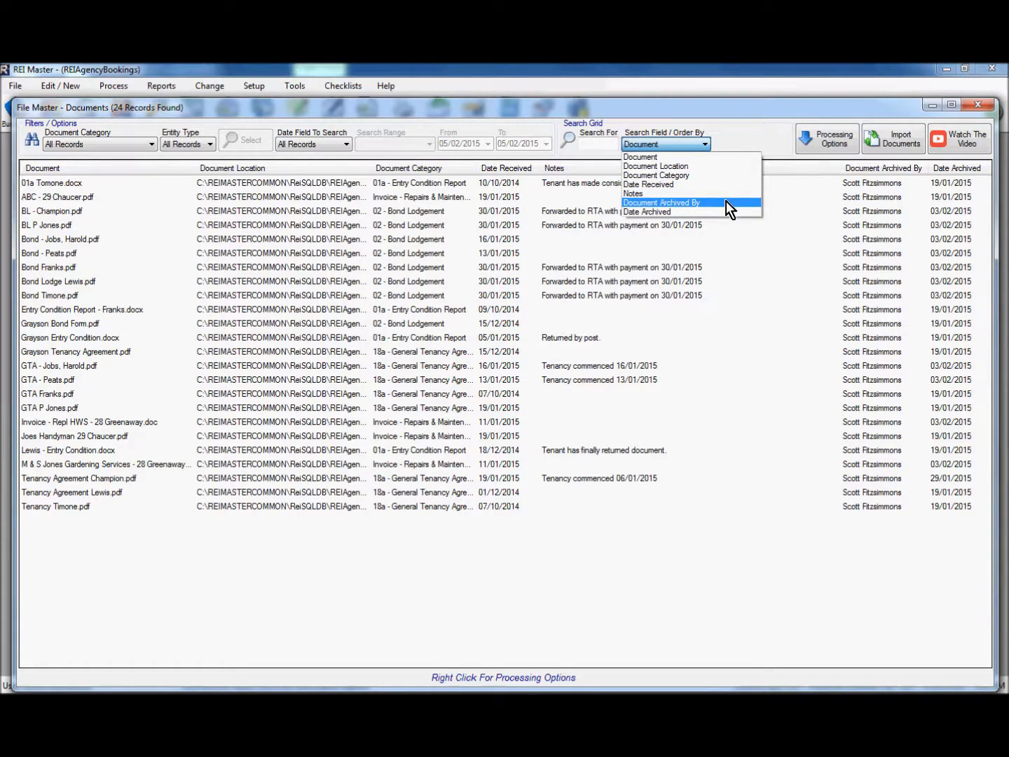
pyautogui.click(670, 158)
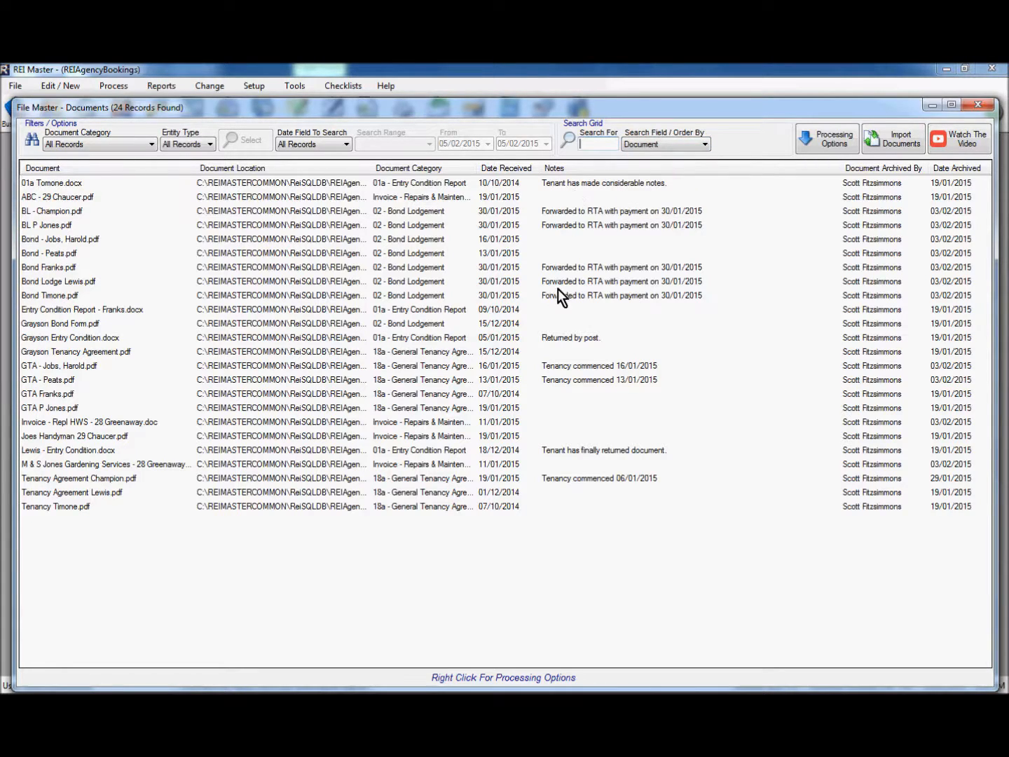
pyautogui.write('b')
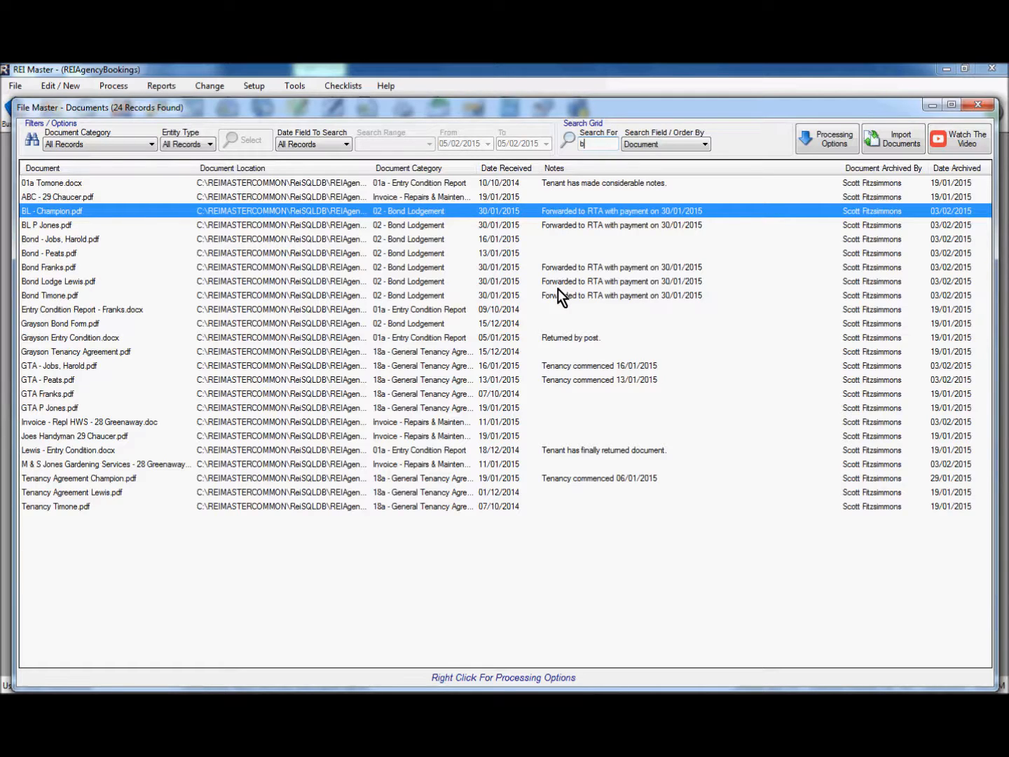
pyautogui.write('l')
pyautogui.press('BackSpace')
pyautogui.write('o')
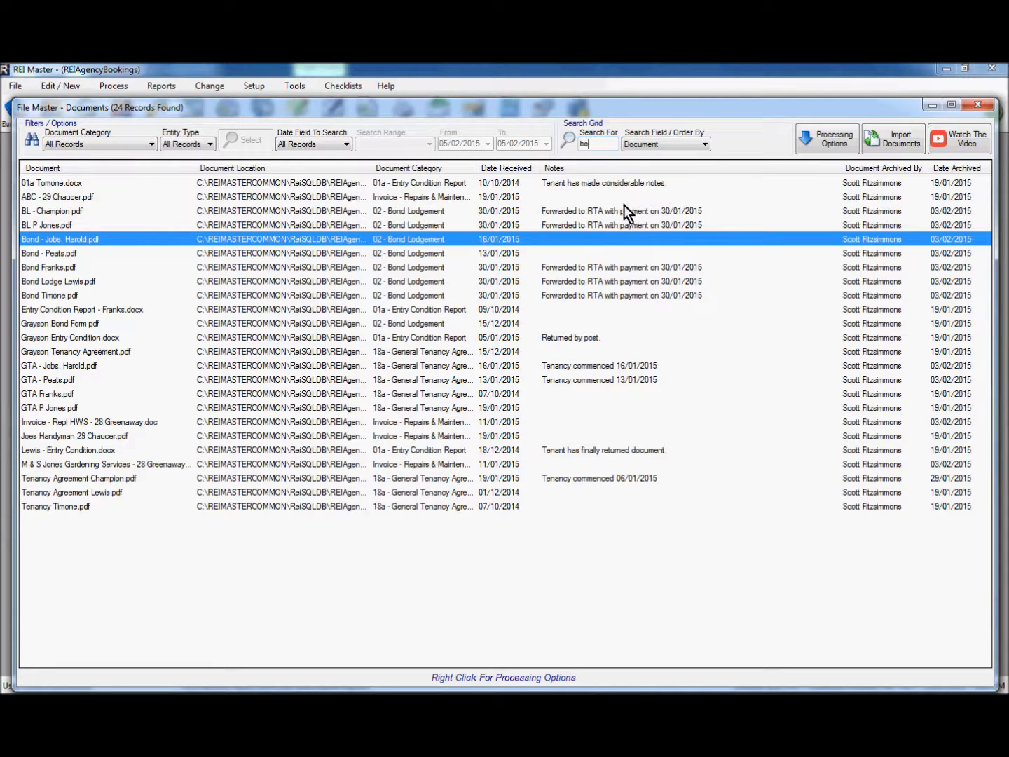
pyautogui.click(310, 268)
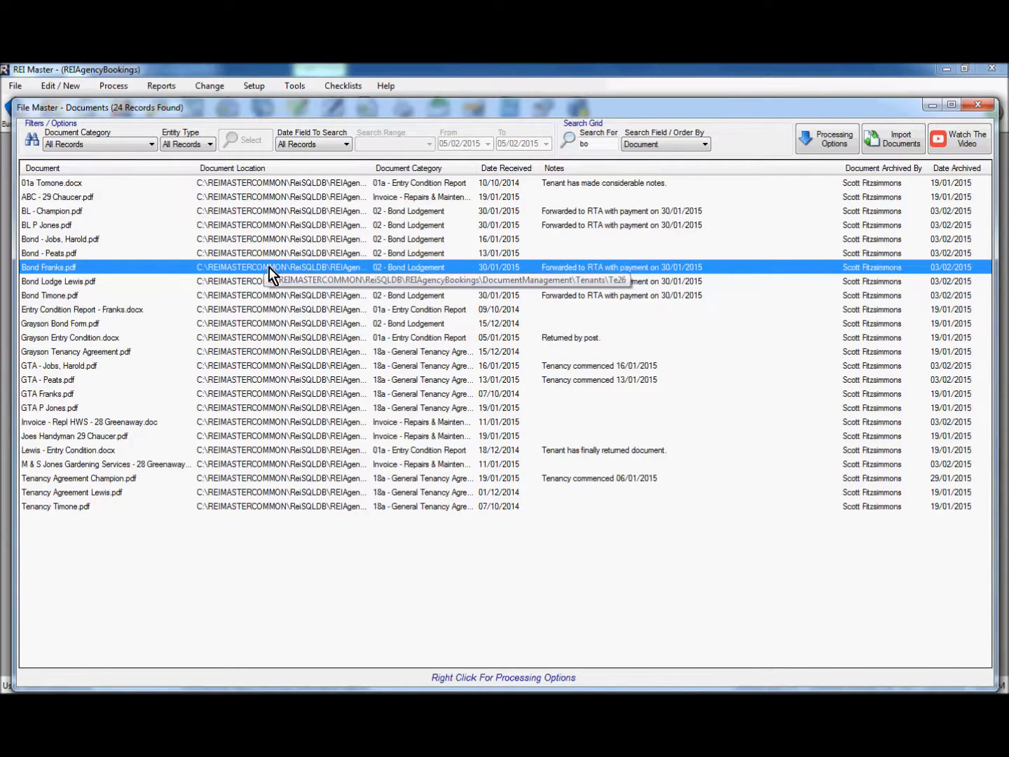
pyautogui.click(831, 139)
pyautogui.moveTo(869, 147)
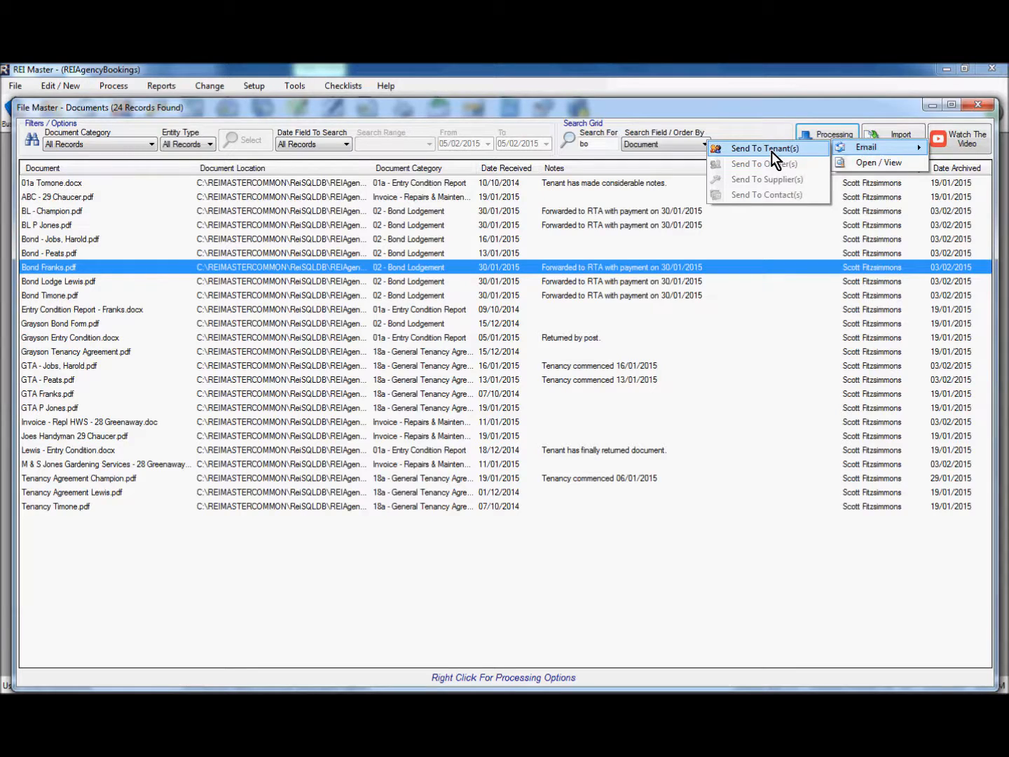
pyautogui.click(865, 166)
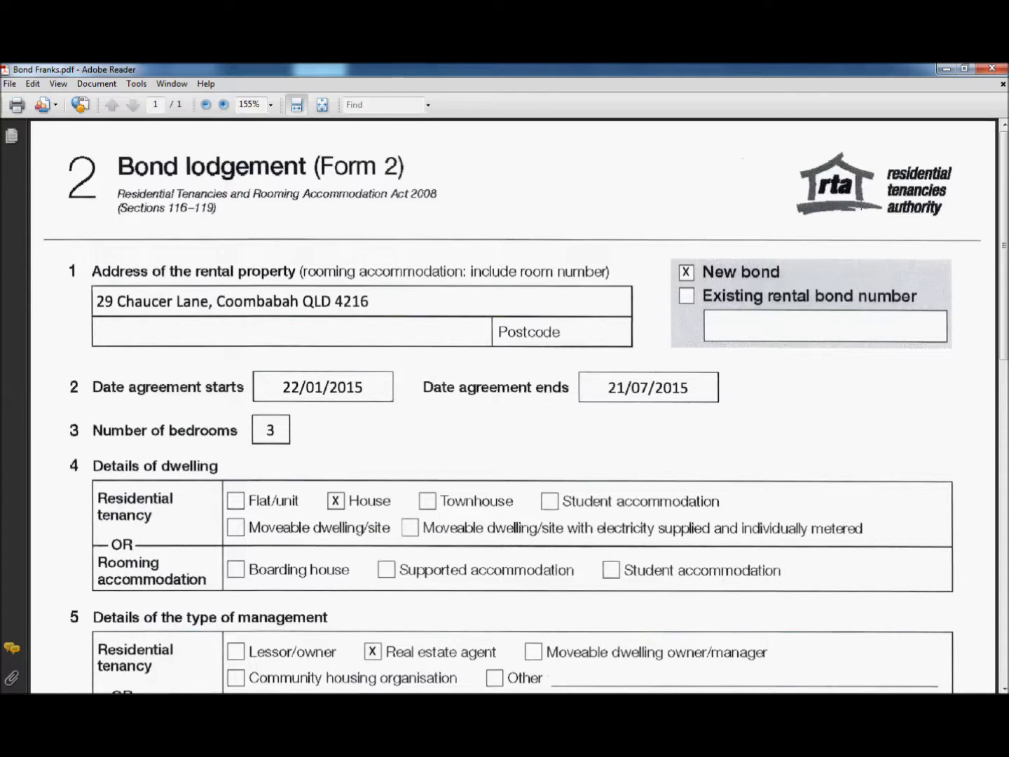
pyautogui.click(992, 72)
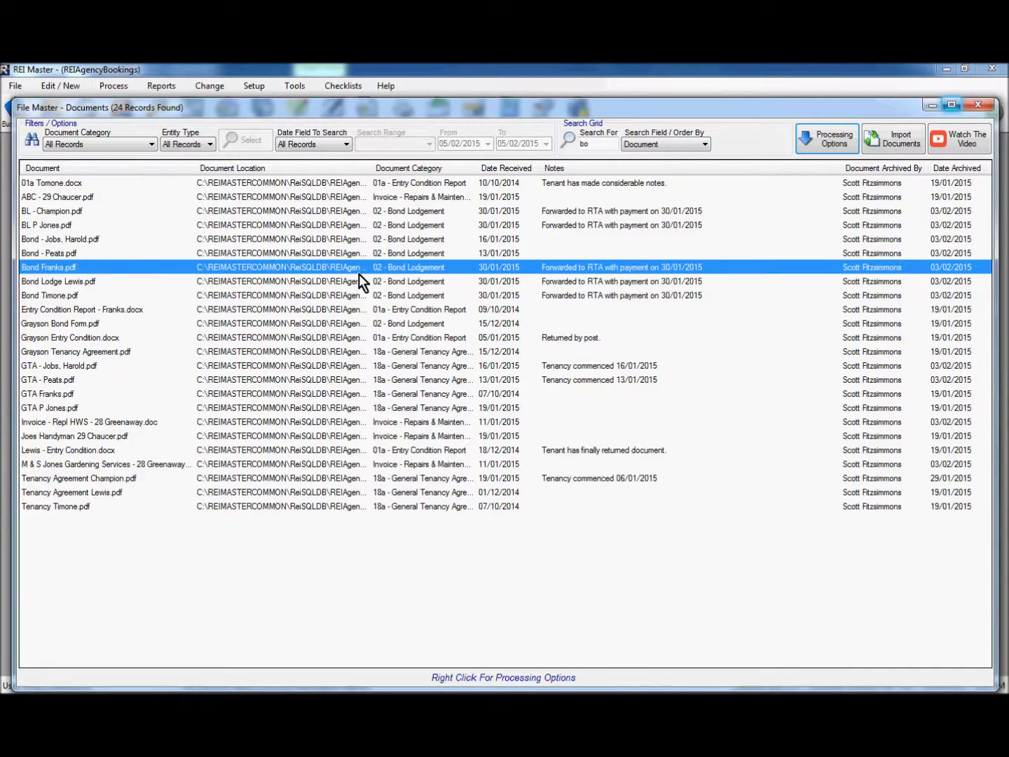
pyautogui.click(979, 105)
# Open tenant FRANKS and show Year To Date documents under Account > Document Management
pyautogui.click(118, 121)
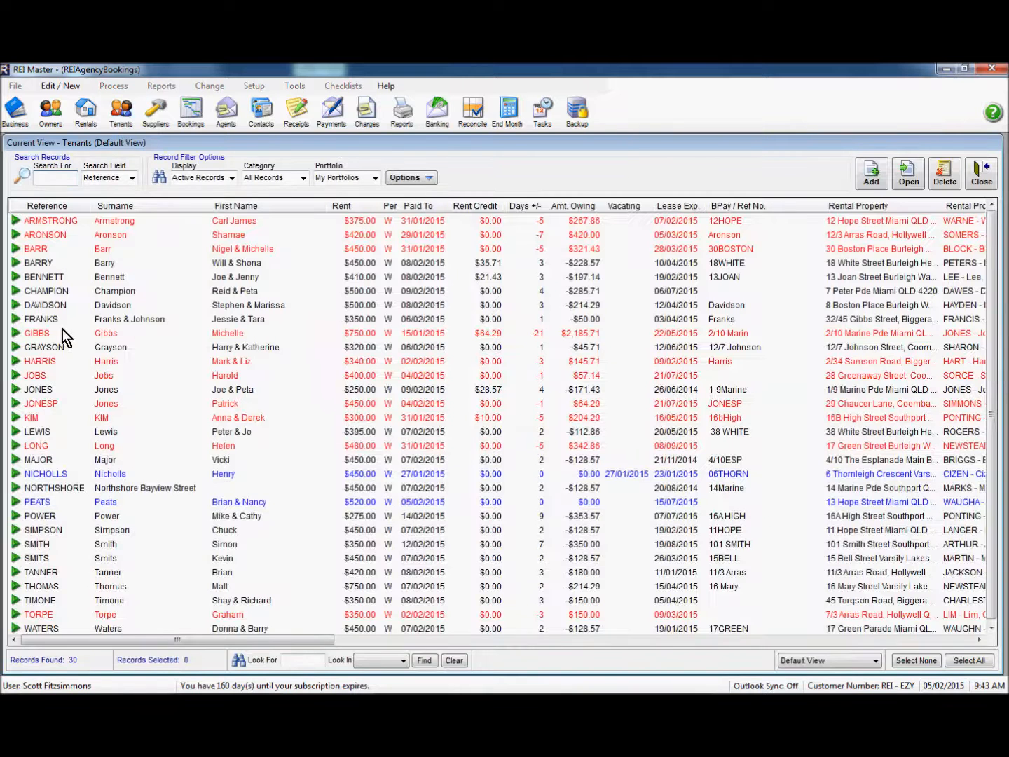
pyautogui.doubleClick(133, 318)
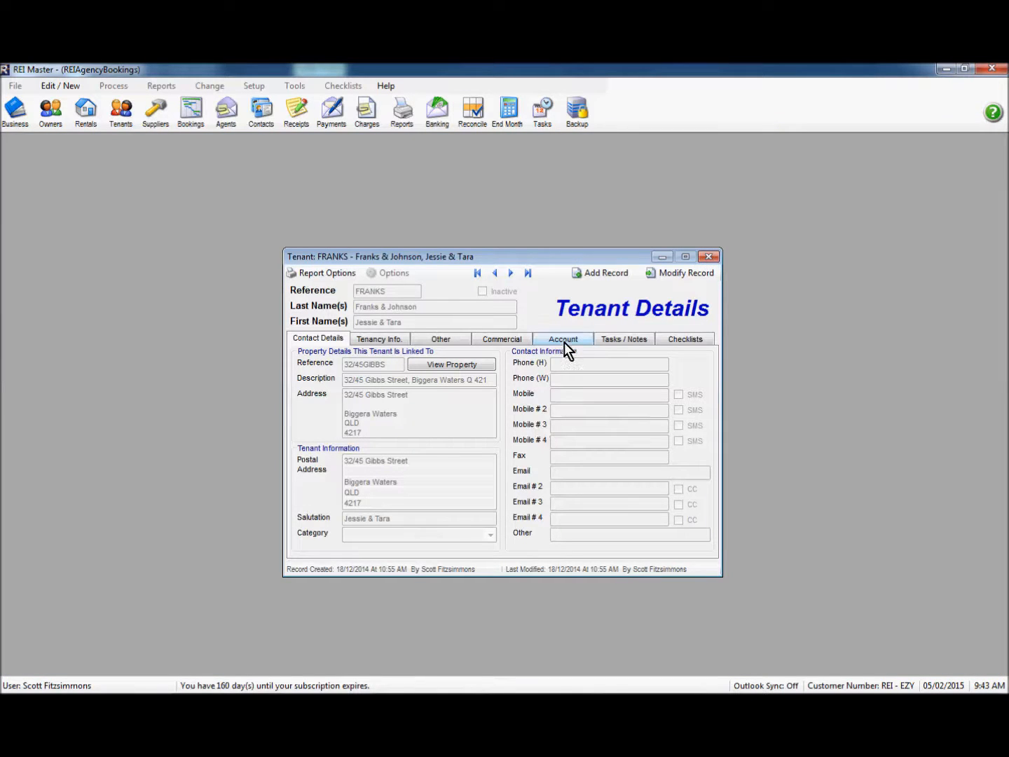
pyautogui.click(564, 340)
pyautogui.click(651, 356)
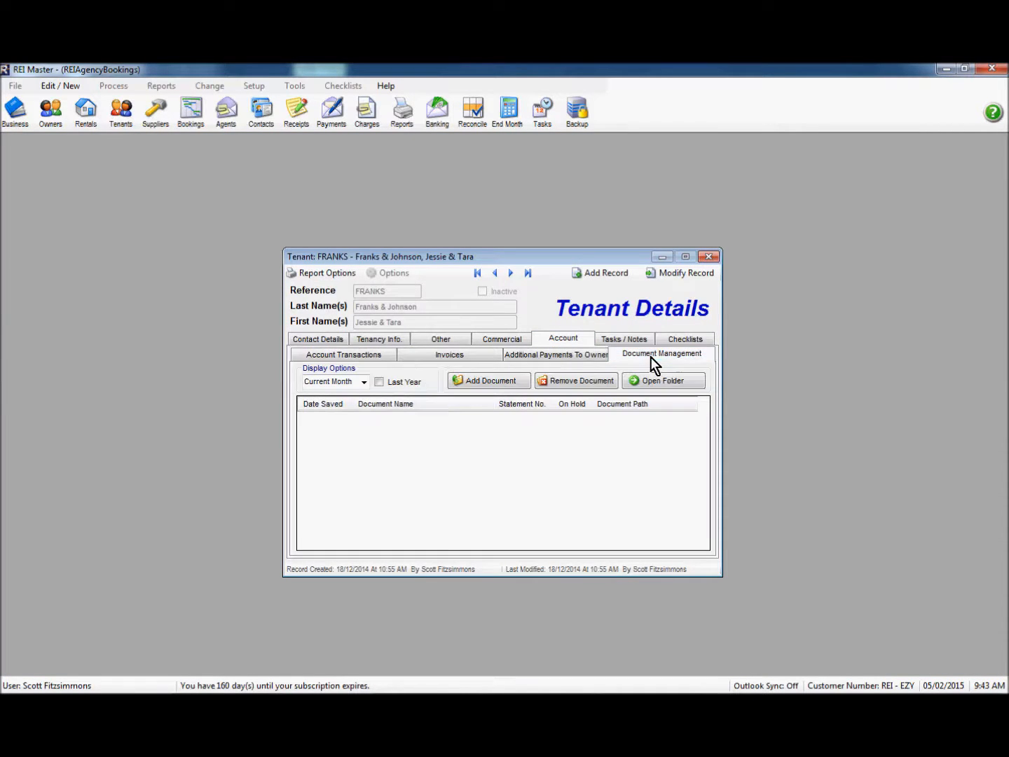
pyautogui.click(365, 383)
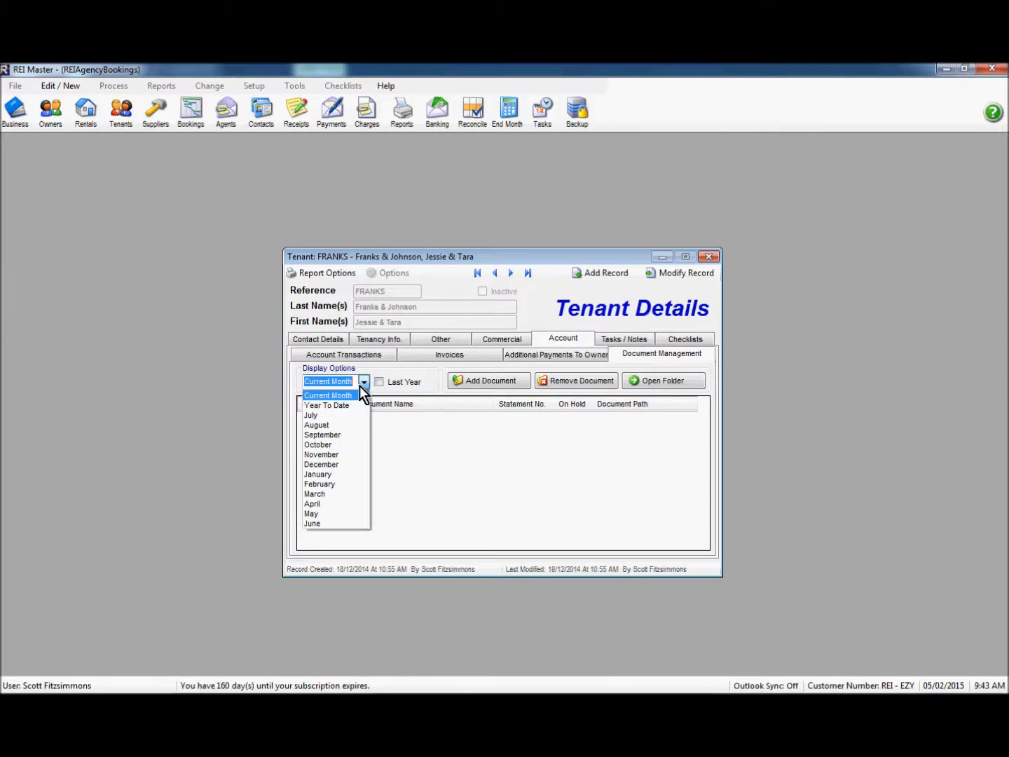
pyautogui.click(353, 399)
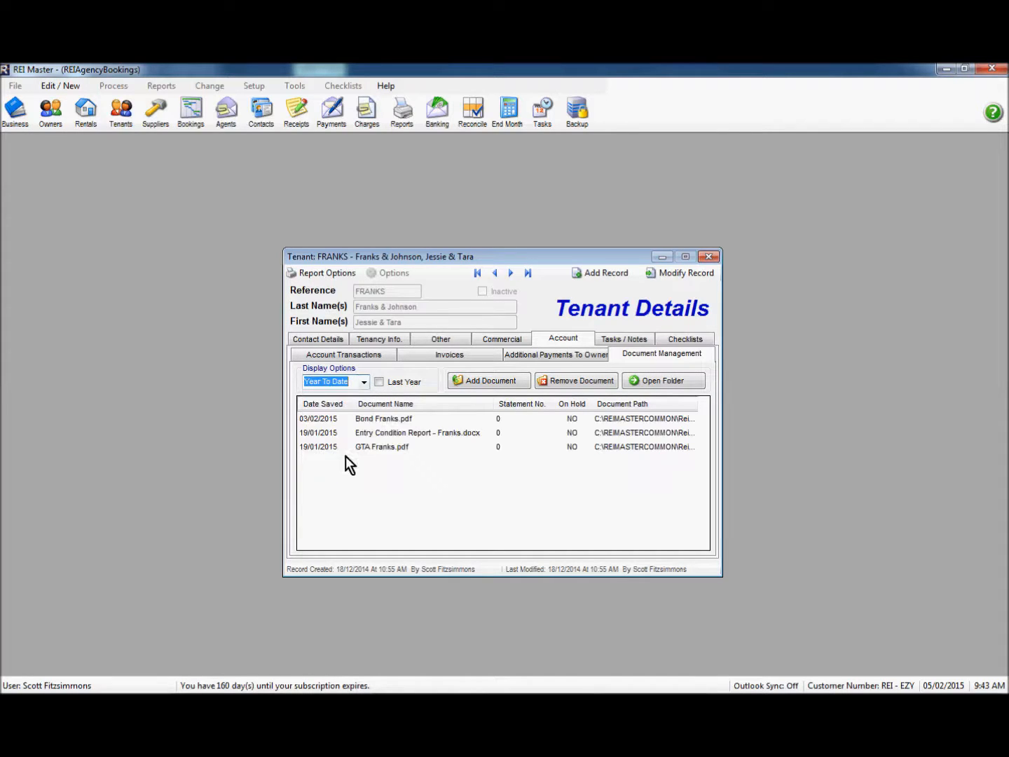
# View Bond Franks.pdf, close it, and open the tenant's Te26 document folder
pyautogui.click(383, 420)
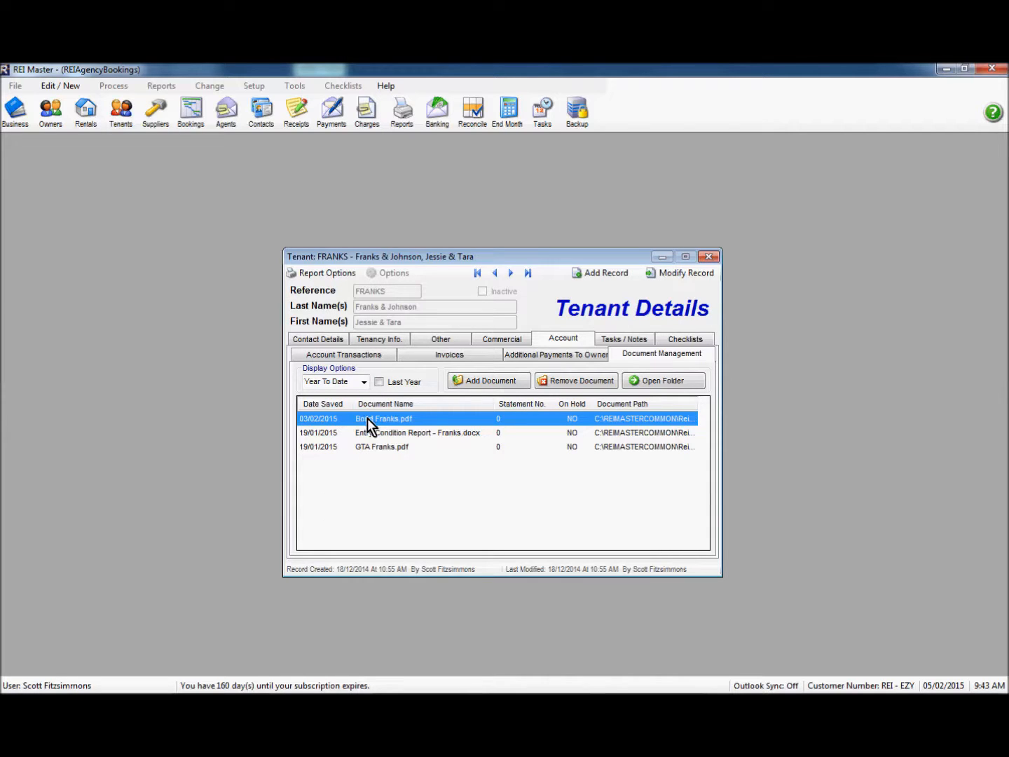
pyautogui.doubleClick(405, 420)
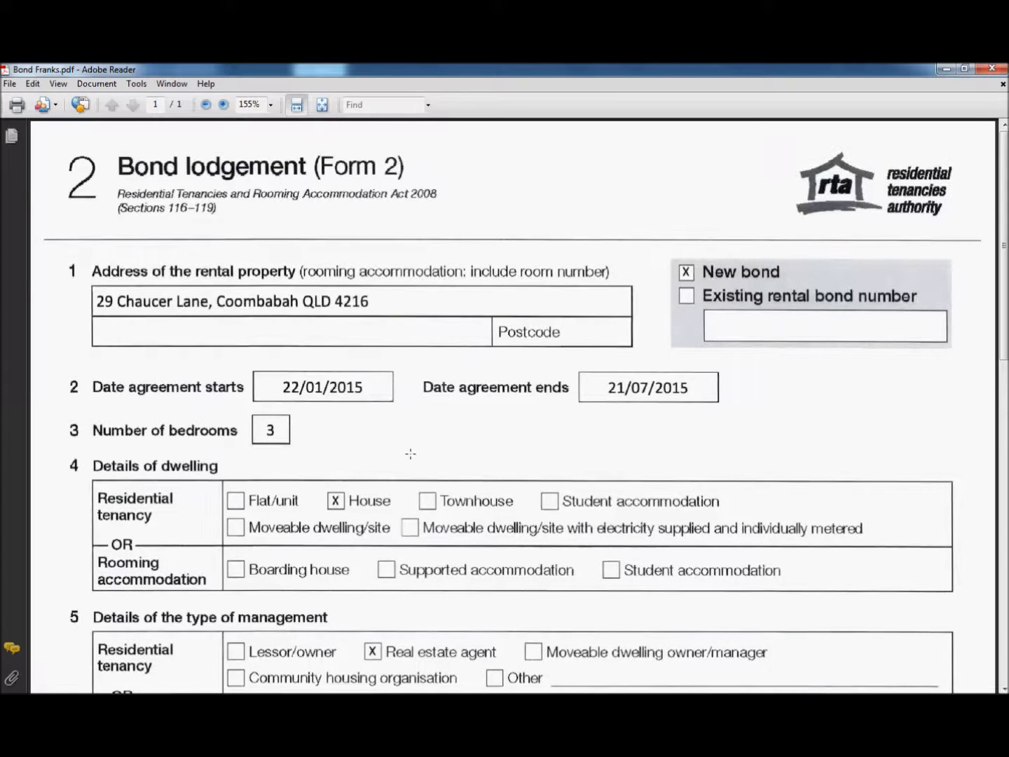
pyautogui.click(993, 69)
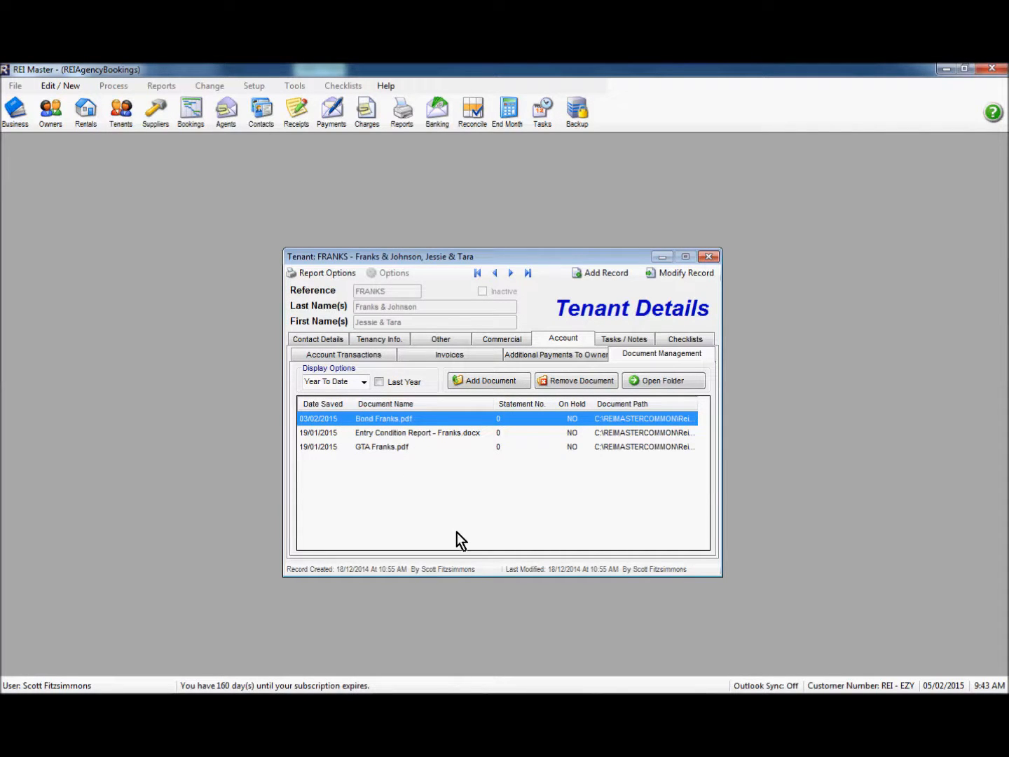
pyautogui.click(658, 382)
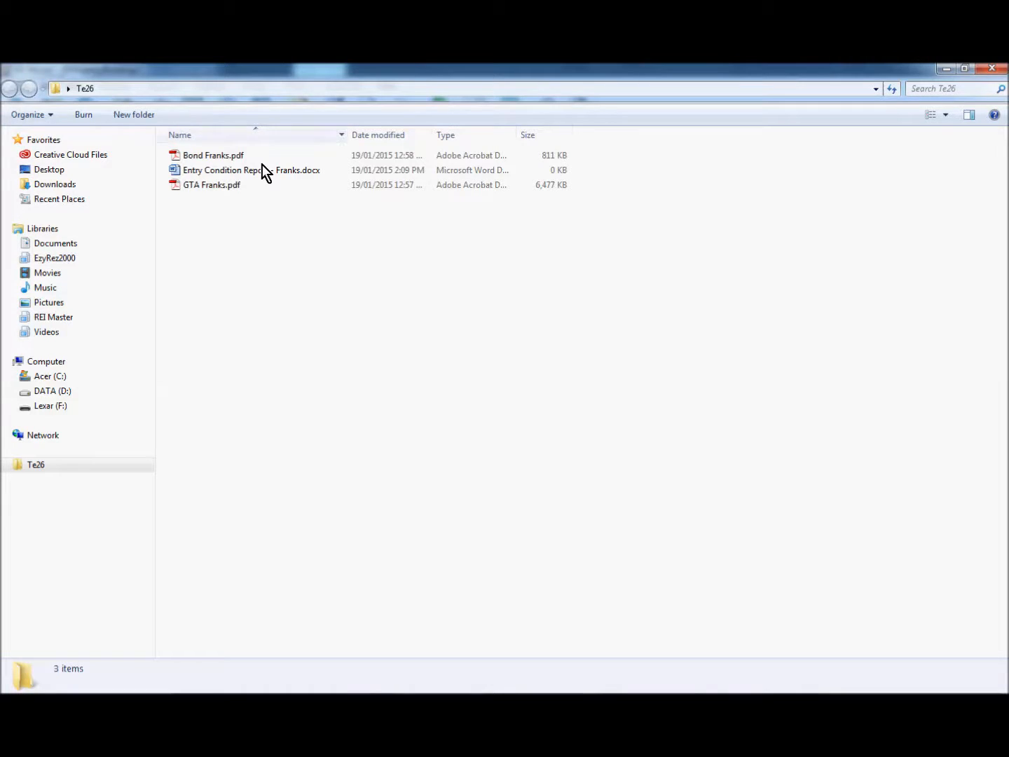